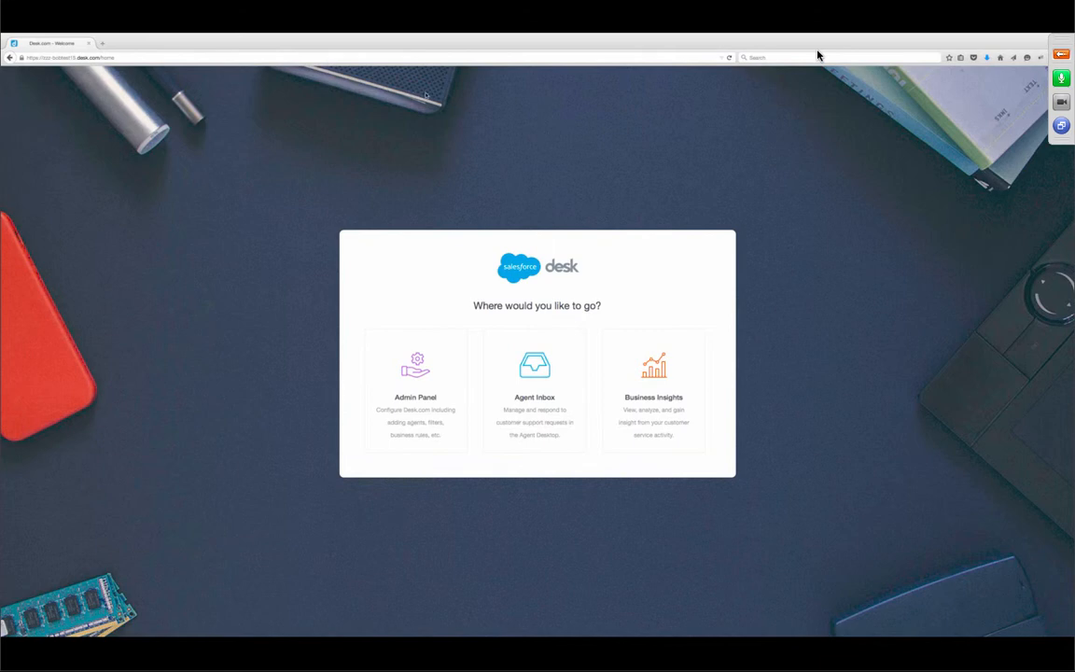
- Open the Admin Panel's Team page to show the Users list with 5 of 5 licenses used
{"action": "left_click", "coordinate": [100, 58]}
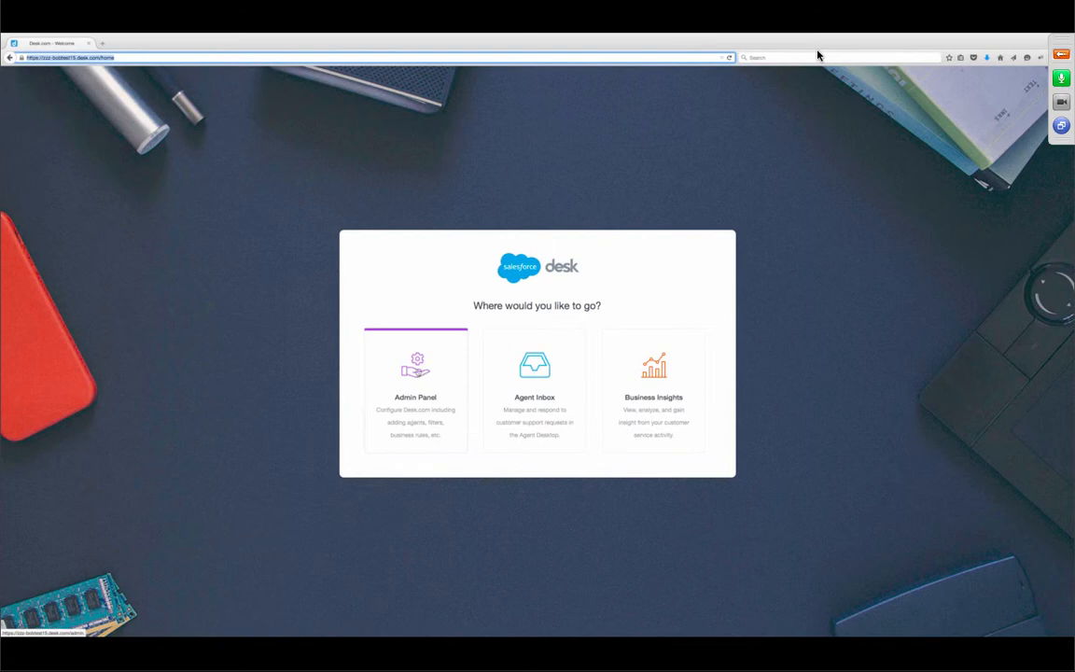
{"action": "left_click", "coordinate": [411, 373]}
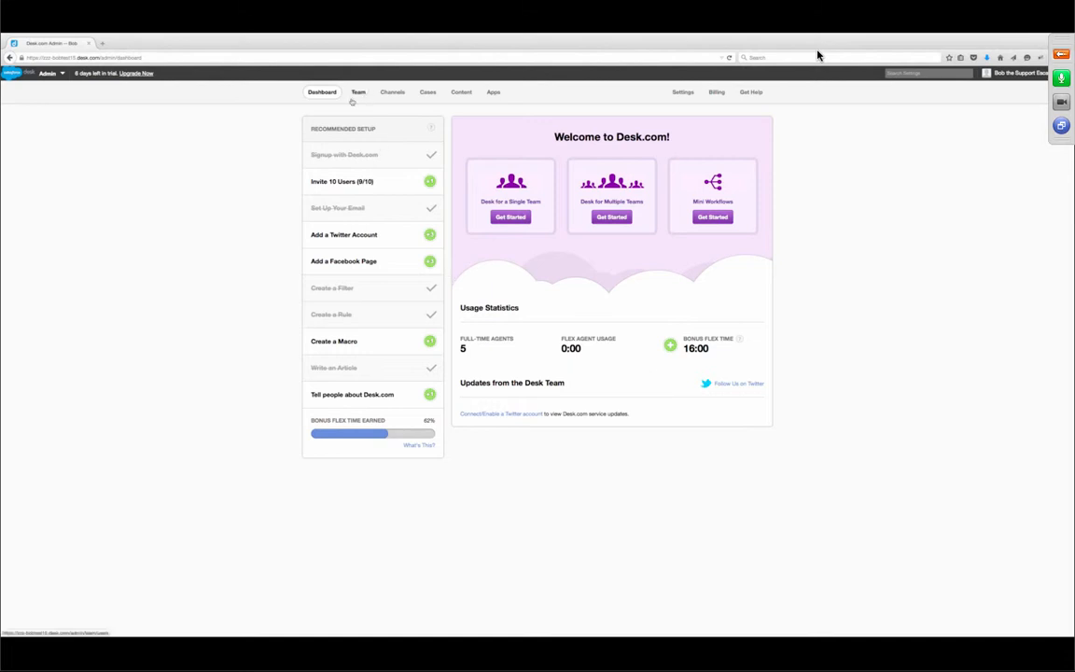
{"action": "left_click", "coordinate": [356, 93]}
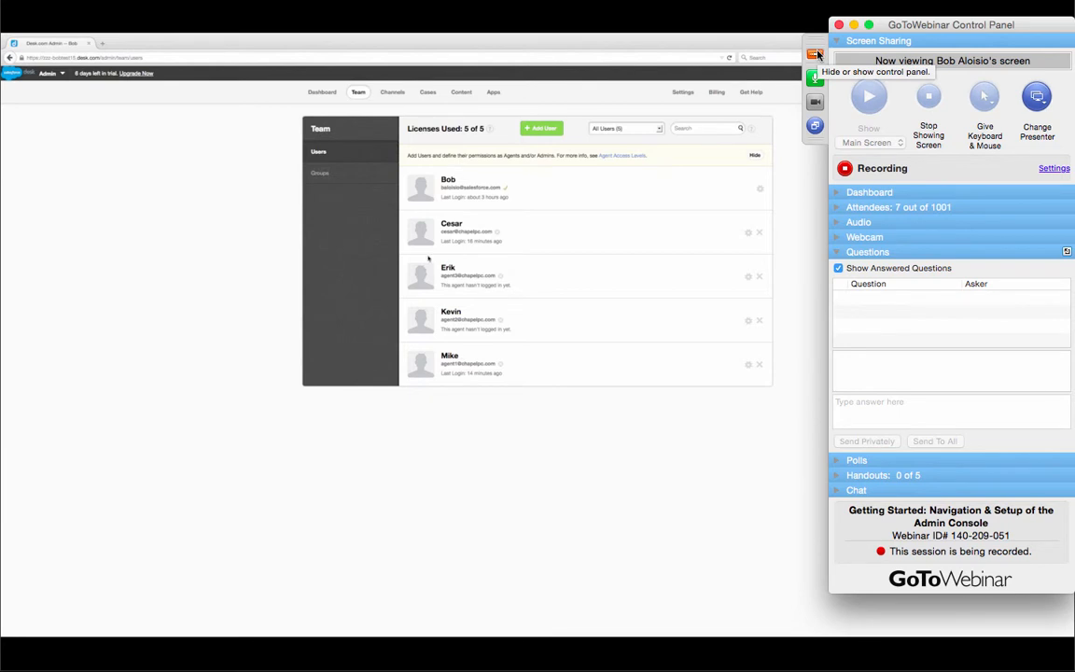
{"action": "left_click", "coordinate": [815, 54]}
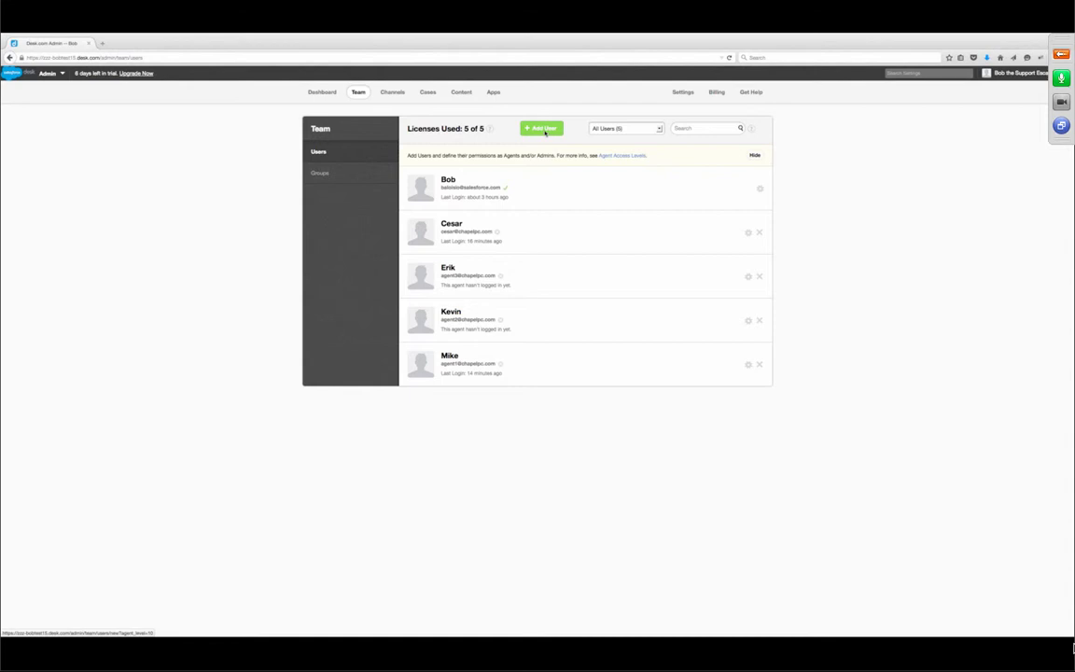
- Add a full-time user with the new agent's name, e-mail and public display name, keeping Agent access
{"action": "left_click", "coordinate": [543, 129]}
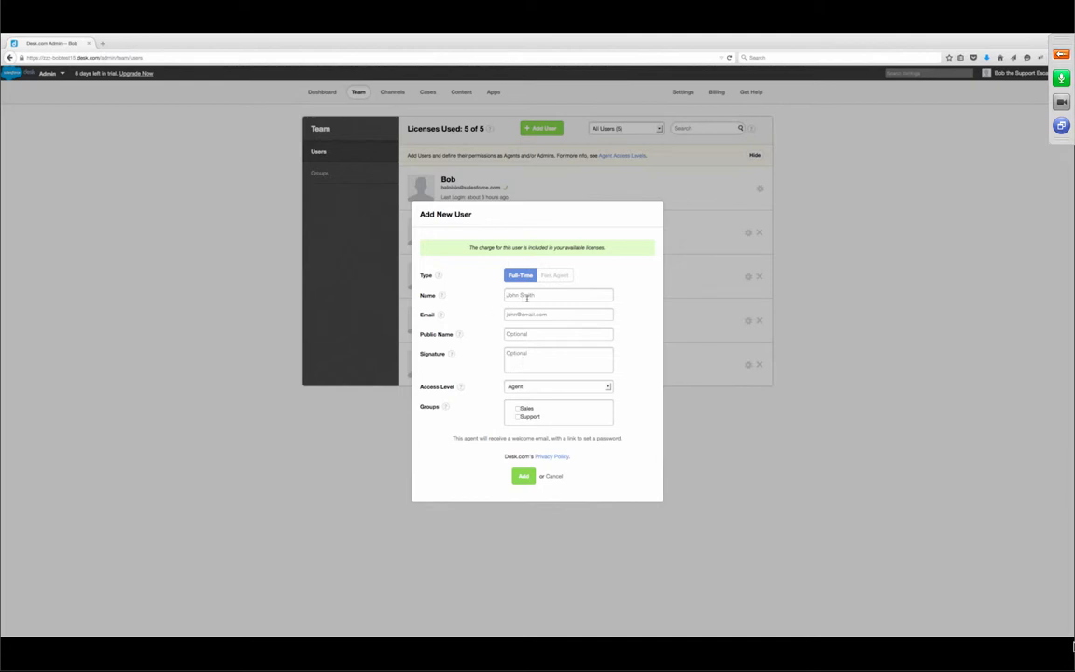
{"action": "type", "text": "Sco"}
{"action": "left_click", "coordinate": [527, 315]}
{"action": "left_click", "coordinate": [516, 333]}
{"action": "type", "text": "Scott the great"}
{"action": "left_click", "coordinate": [568, 386]}
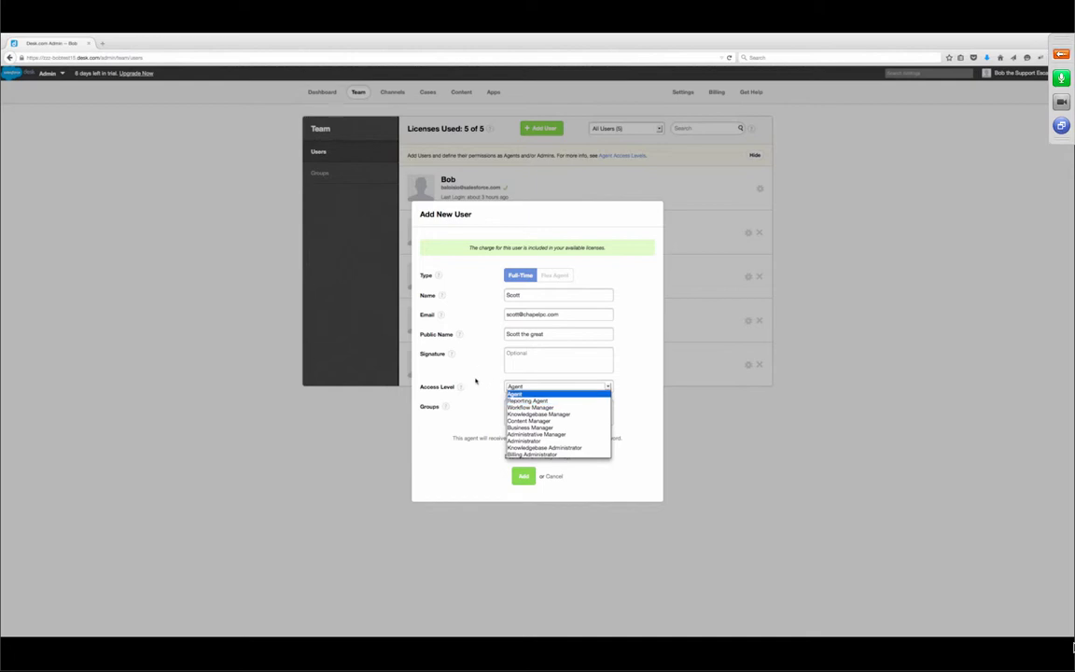
{"action": "left_click", "coordinate": [504, 383]}
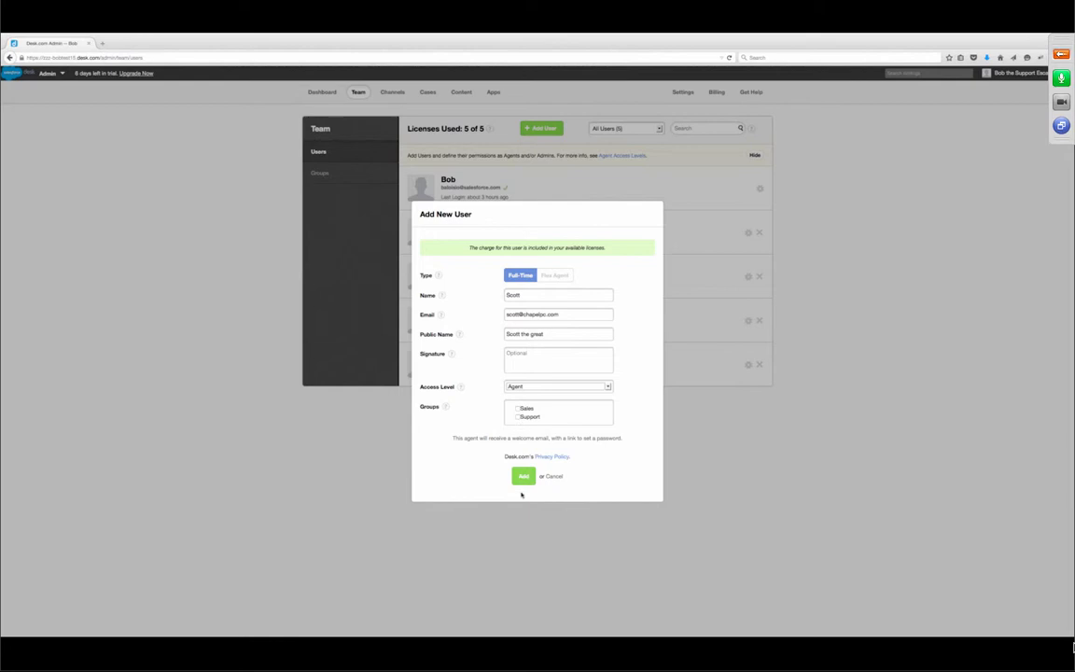
{"action": "left_click", "coordinate": [525, 479]}
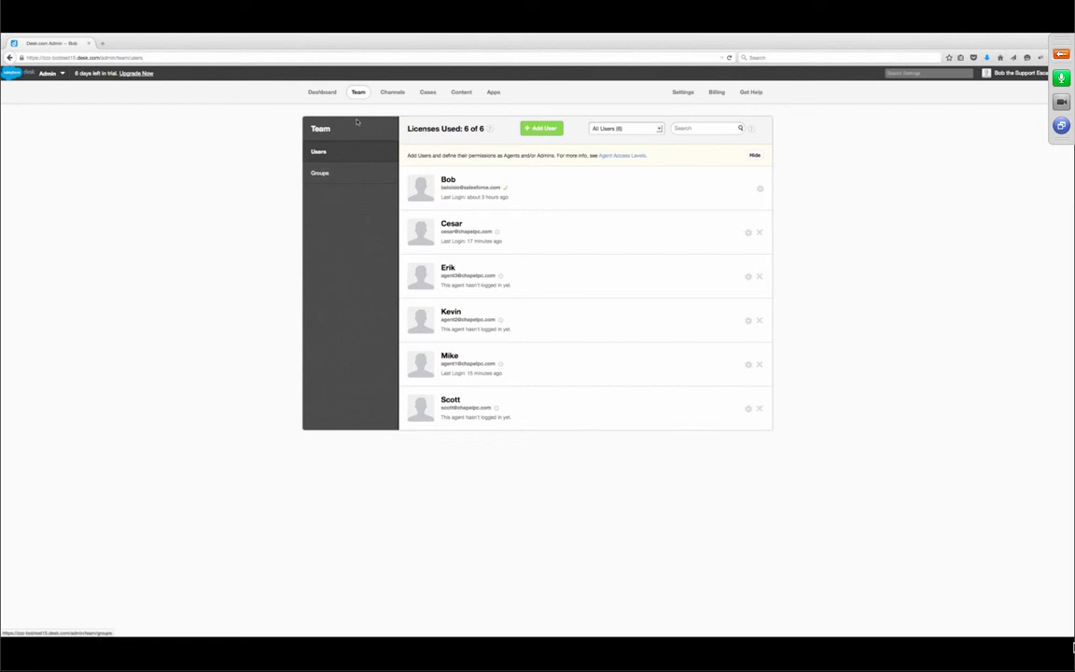
- Add the new agent to the Support group, bringing it to 4 users
{"action": "left_click", "coordinate": [320, 174]}
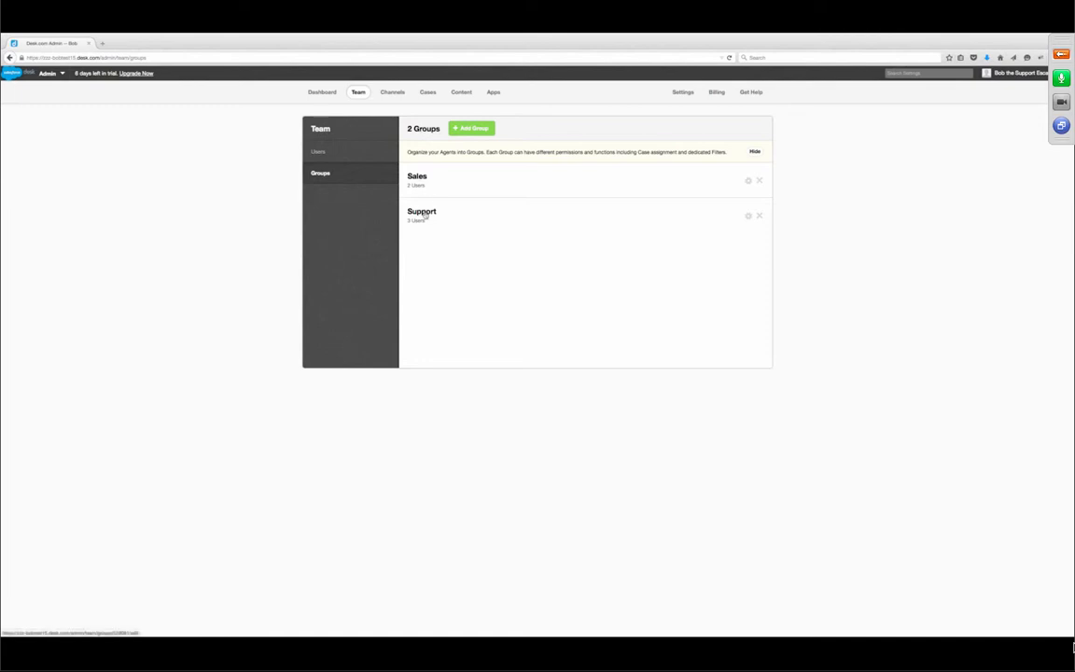
{"action": "left_click", "coordinate": [422, 212]}
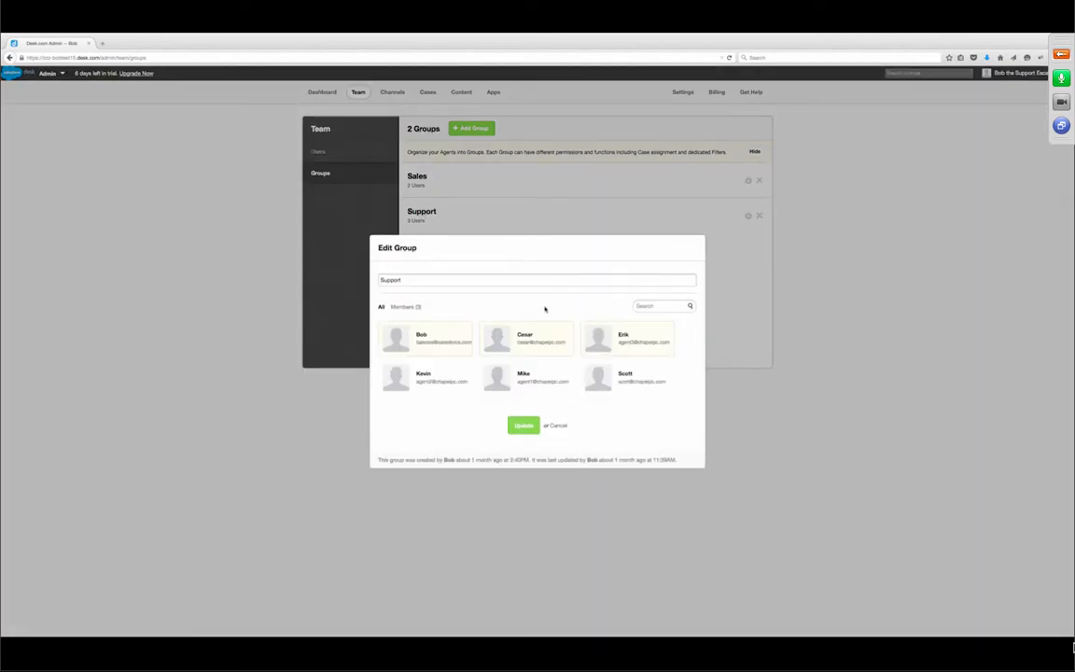
{"action": "left_click", "coordinate": [602, 382]}
{"action": "left_click", "coordinate": [528, 429]}
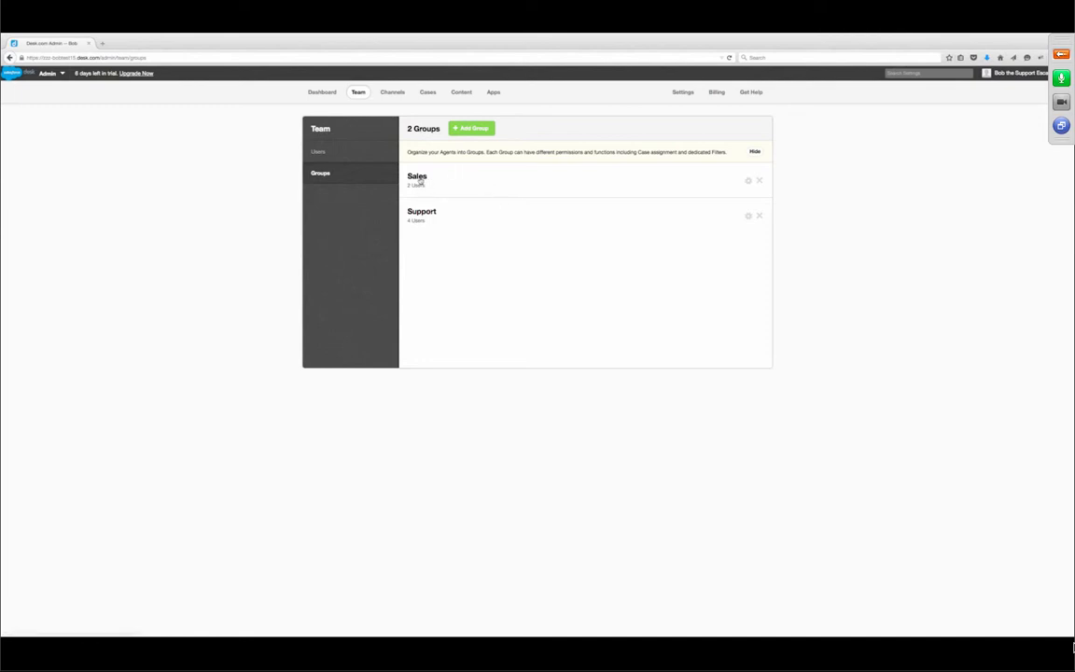
- Create a group named 'Escalations' with three agents as its members
{"action": "left_click", "coordinate": [481, 133]}
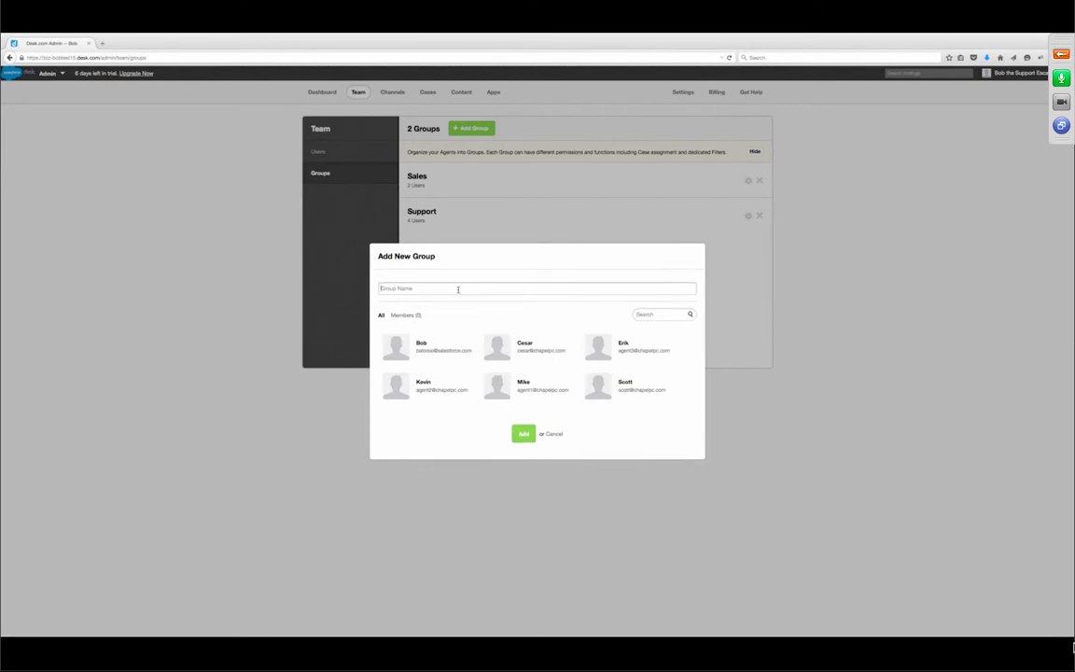
{"action": "type", "text": "Tscalations"}
{"action": "left_click", "coordinate": [423, 348]}
{"action": "left_click", "coordinate": [530, 387]}
{"action": "left_click", "coordinate": [523, 434]}
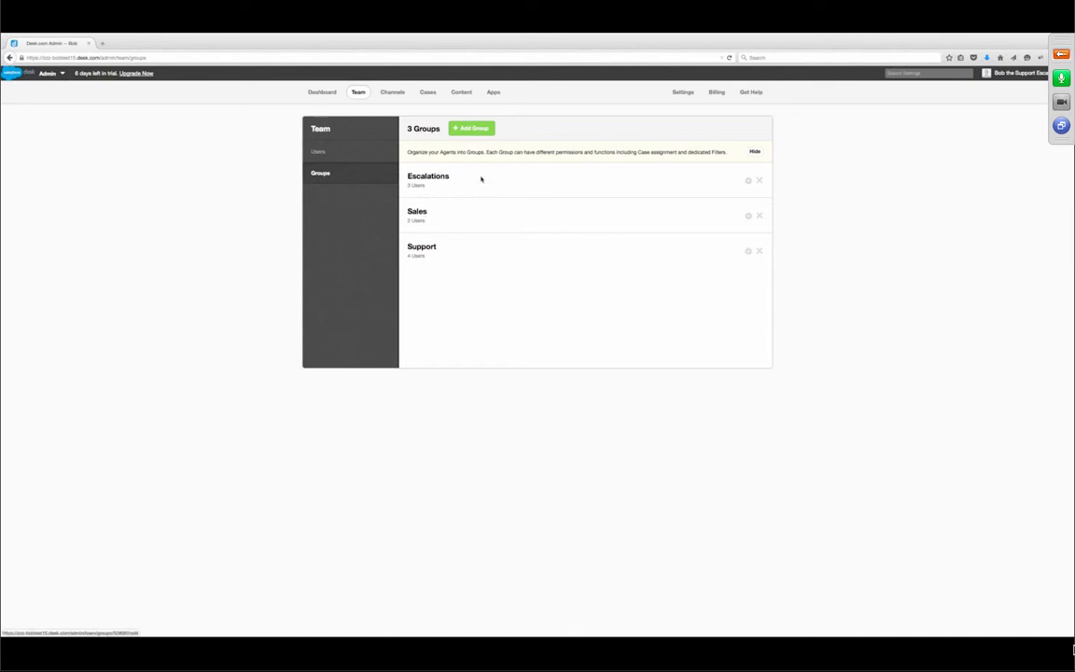
- Open the Email channel's Inbound Mail list and highlight the Support mailbox's address
{"action": "left_click", "coordinate": [390, 95]}
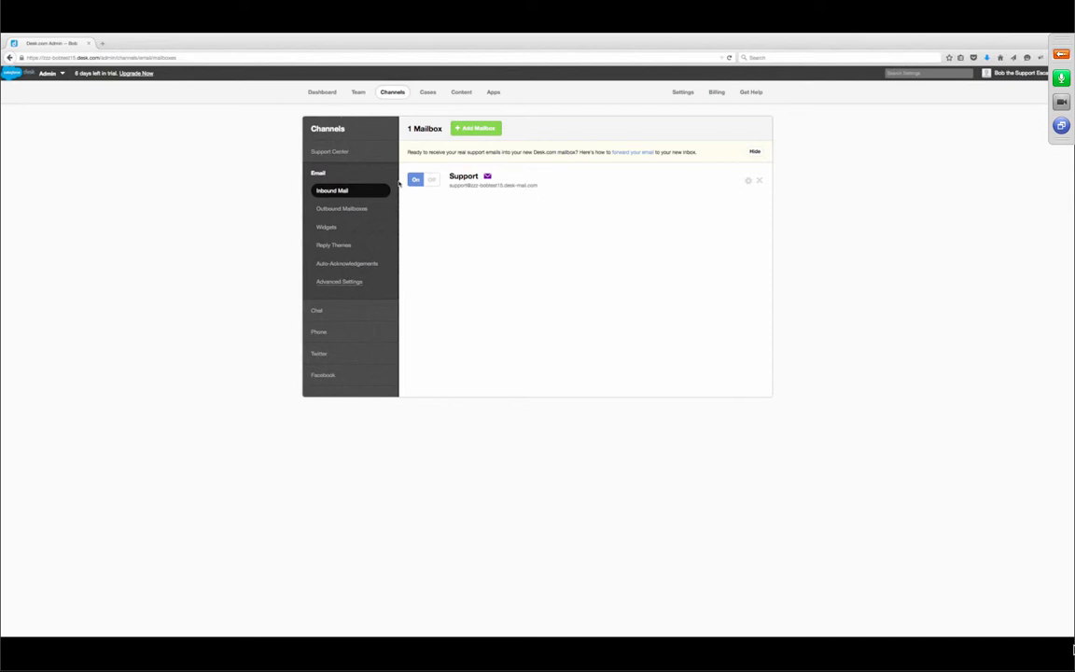
{"action": "left_click_drag", "start_coordinate": [450, 186], "coordinate": [529, 186]}
{"action": "left_click", "coordinate": [545, 185]}
{"action": "left_click_drag", "start_coordinate": [539, 184], "coordinate": [449, 185]}
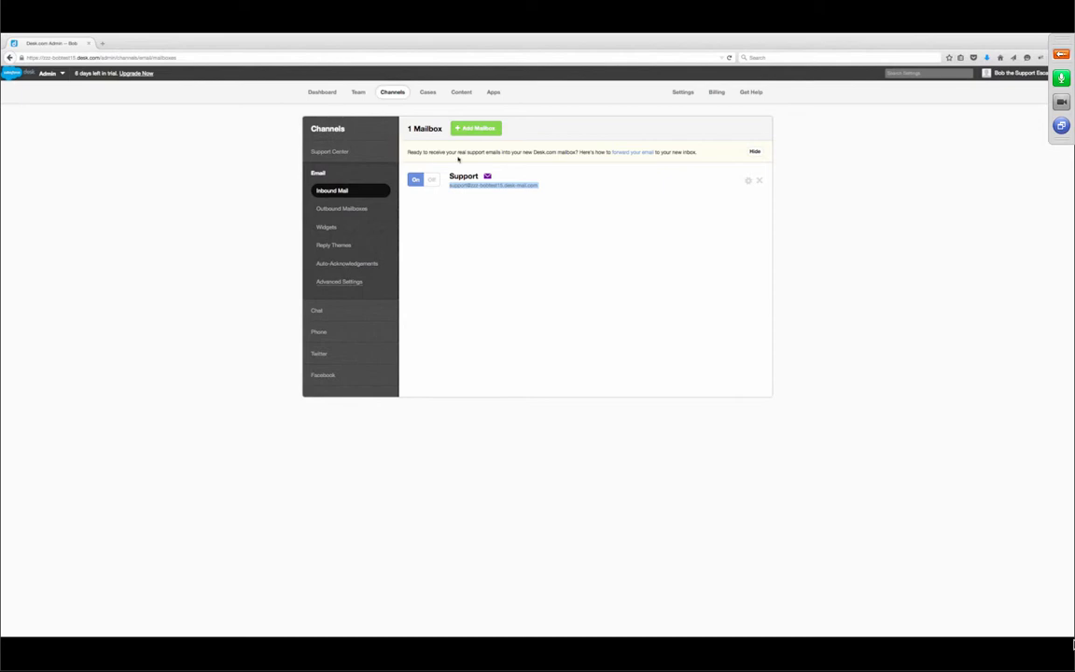
- Add a mailbox named 'Sales' with its Gmail address and password
{"action": "left_click", "coordinate": [476, 130]}
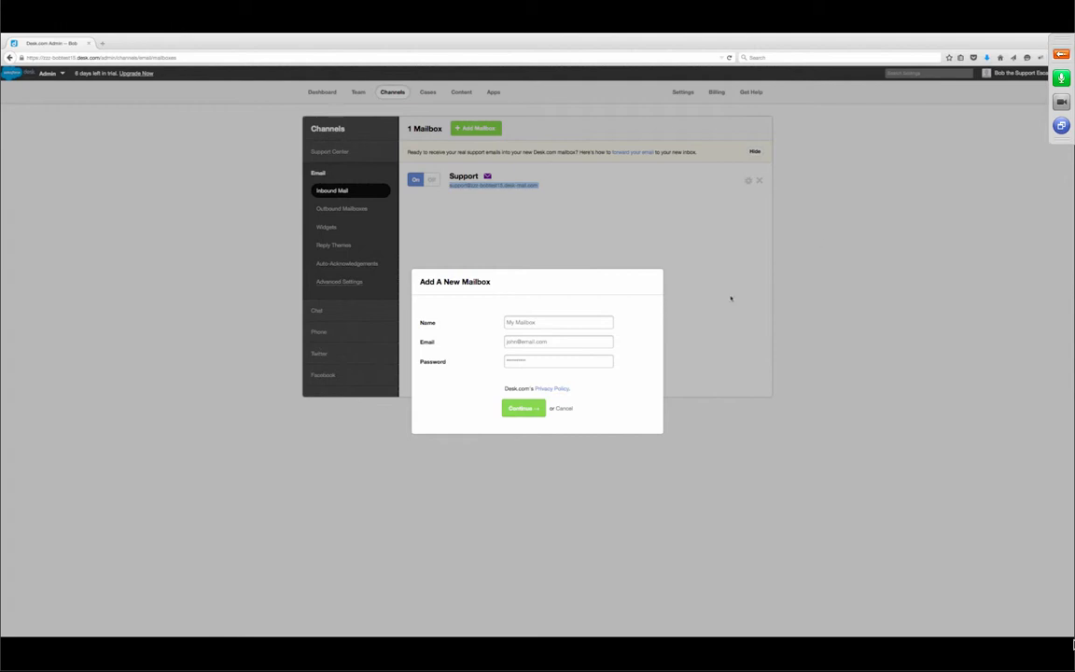
{"action": "left_click", "coordinate": [536, 322]}
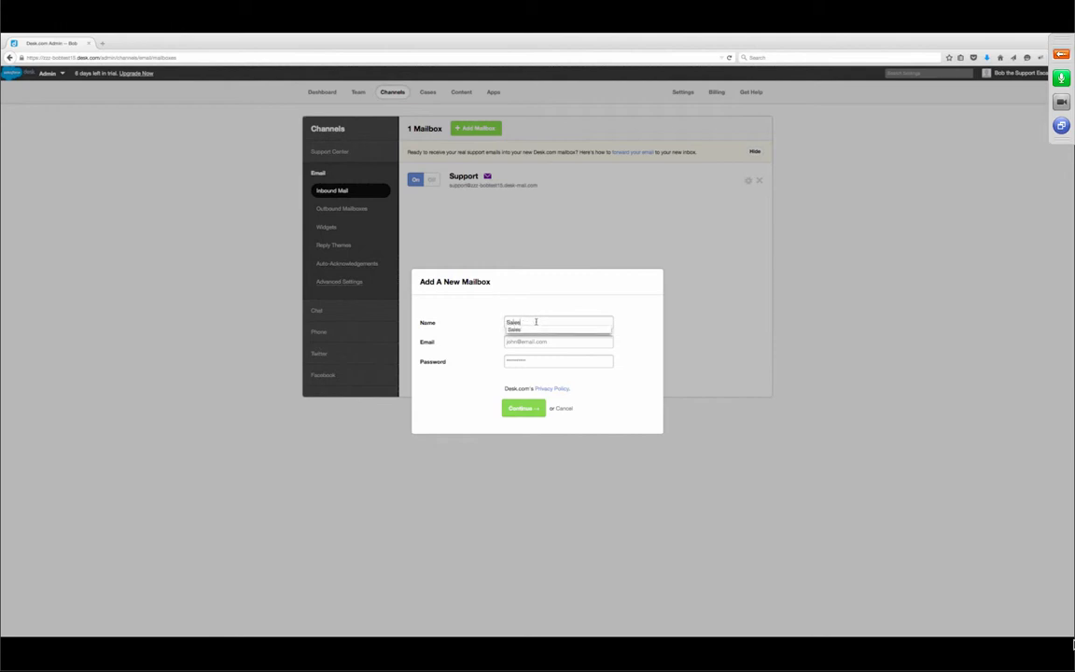
{"action": "key", "text": "Tab"}
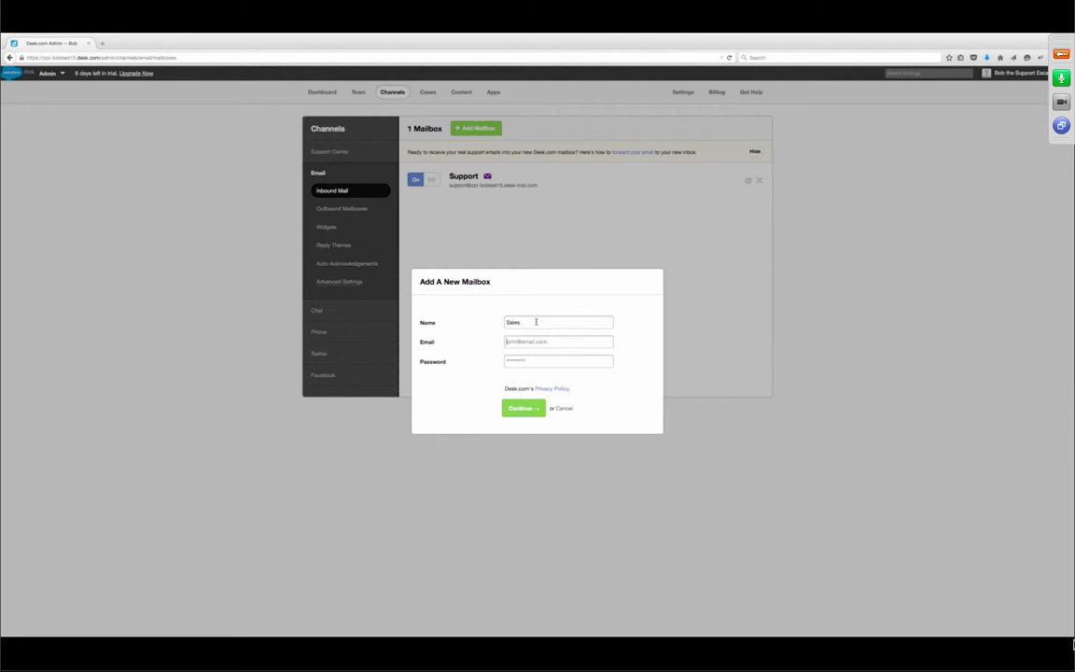
{"action": "left_click", "coordinate": [530, 410]}
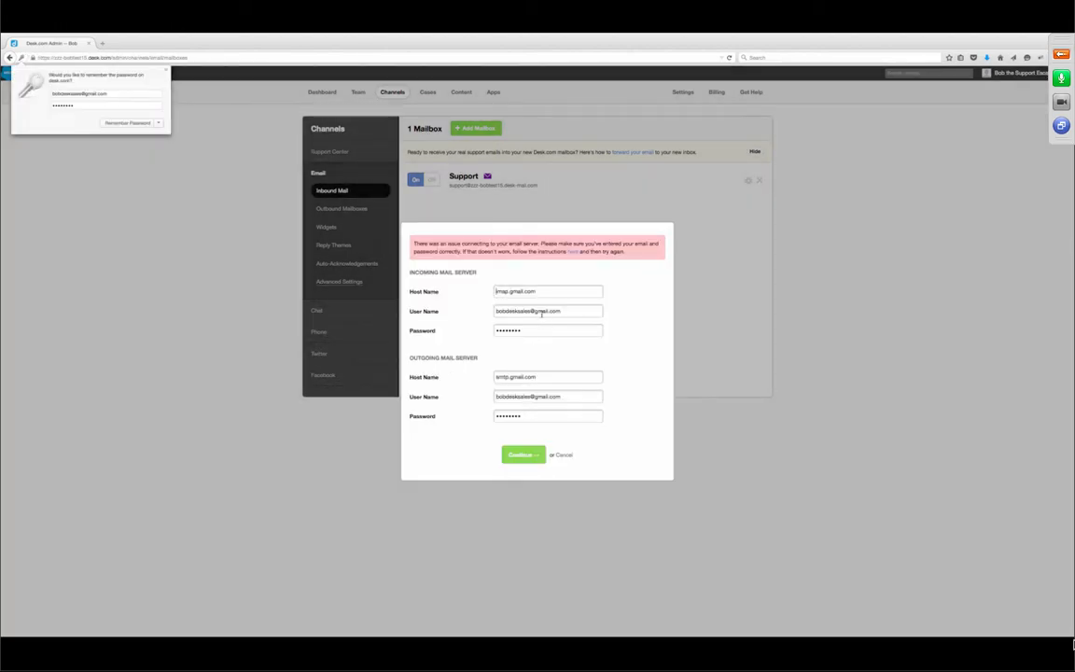
- Retype the incoming IMAP and outgoing SMTP server passwords and resubmit the server settings
{"action": "left_click_drag", "start_coordinate": [533, 331], "coordinate": [445, 330]}
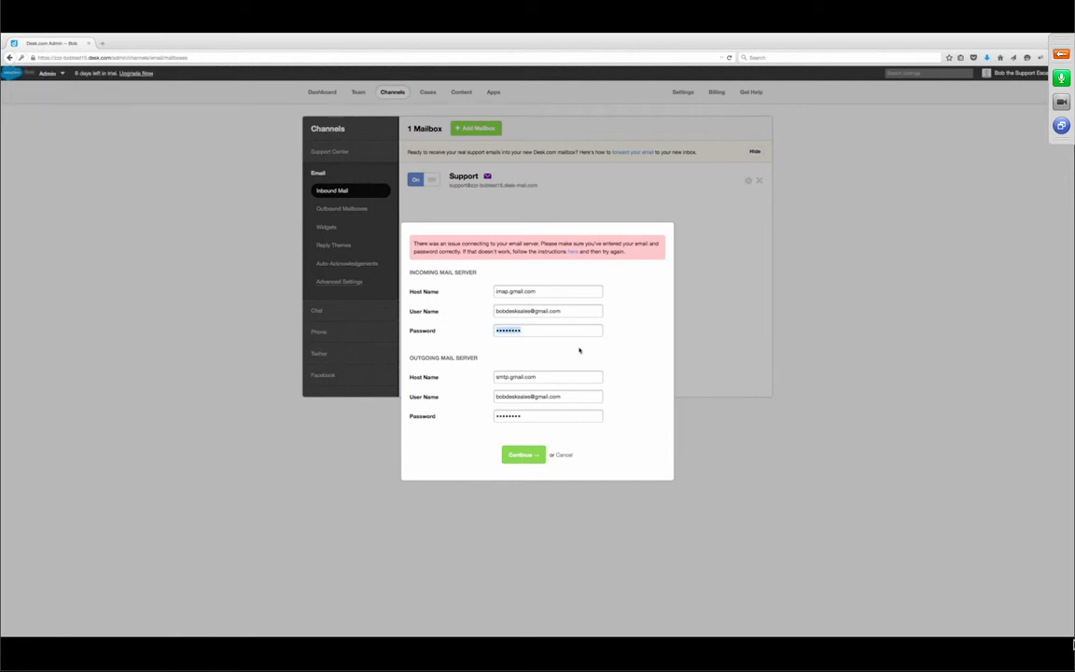
{"action": "type", "text": "••••••"}
{"action": "key", "text": "BackSpace"}
{"action": "key", "text": "BackSpace"}
{"action": "key", "text": "BackSpace"}
{"action": "key", "text": "BackSpace"}
{"action": "key", "text": "BackSpace"}
{"action": "key", "text": "BackSpace"}
{"action": "type", "text": "••••••••"}
{"action": "left_click_drag", "start_coordinate": [596, 416], "coordinate": [471, 416]}
{"action": "type", "text": "••••••••"}
{"action": "left_click", "coordinate": [519, 454]}
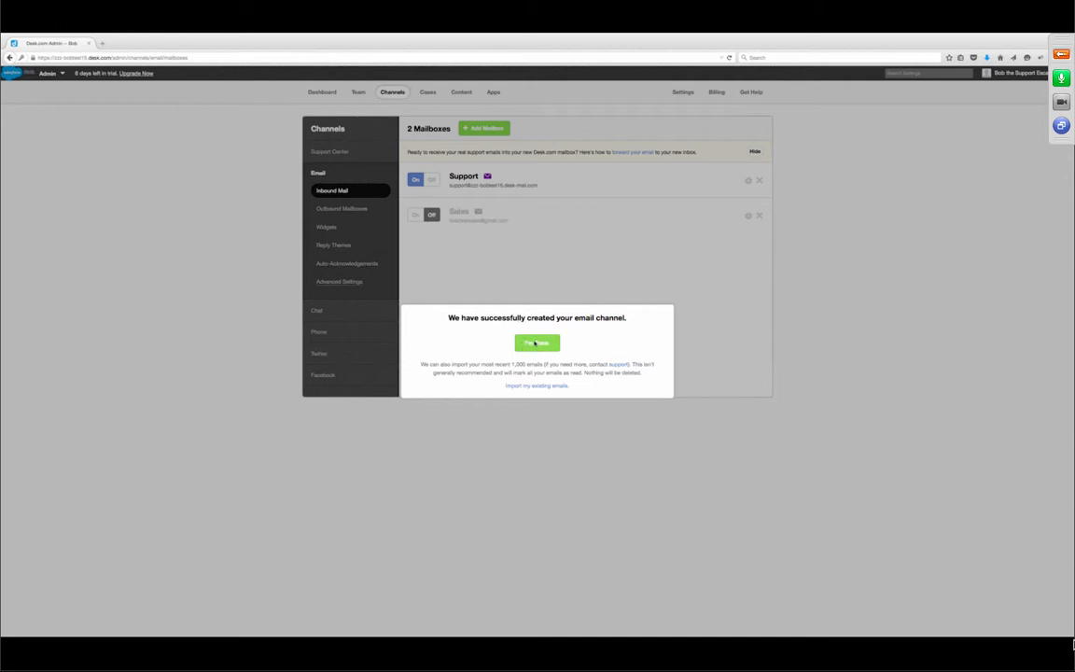
- Dismiss the email-channel-created confirmation with I'm Done, switching the Sales mailbox on
{"action": "left_click_drag", "start_coordinate": [421, 365], "coordinate": [571, 366]}
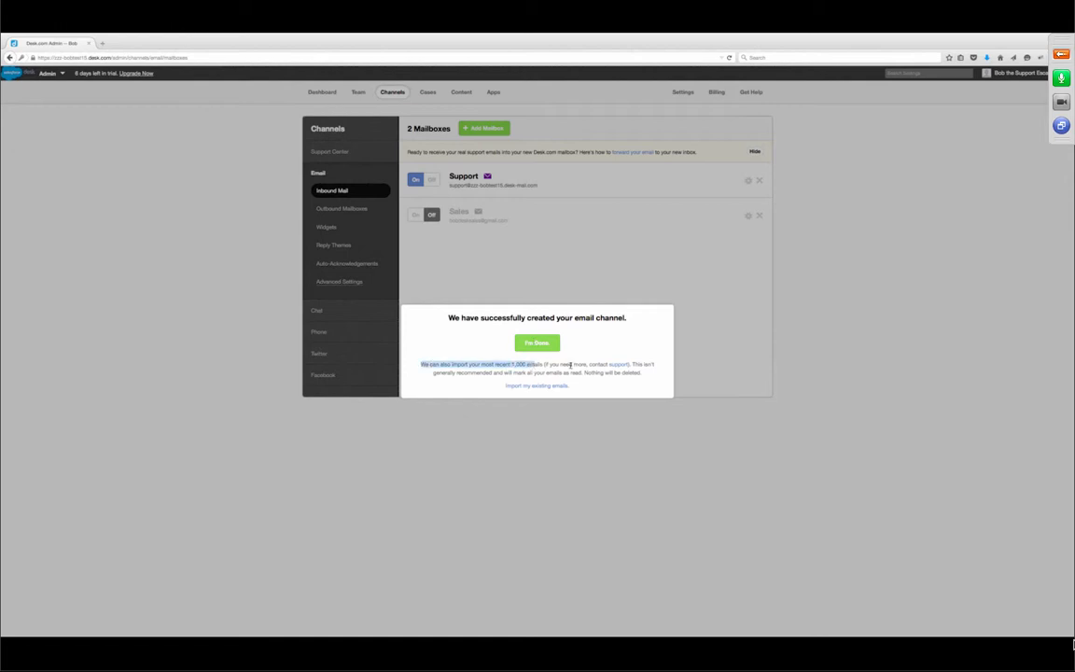
{"action": "left_click", "coordinate": [542, 346]}
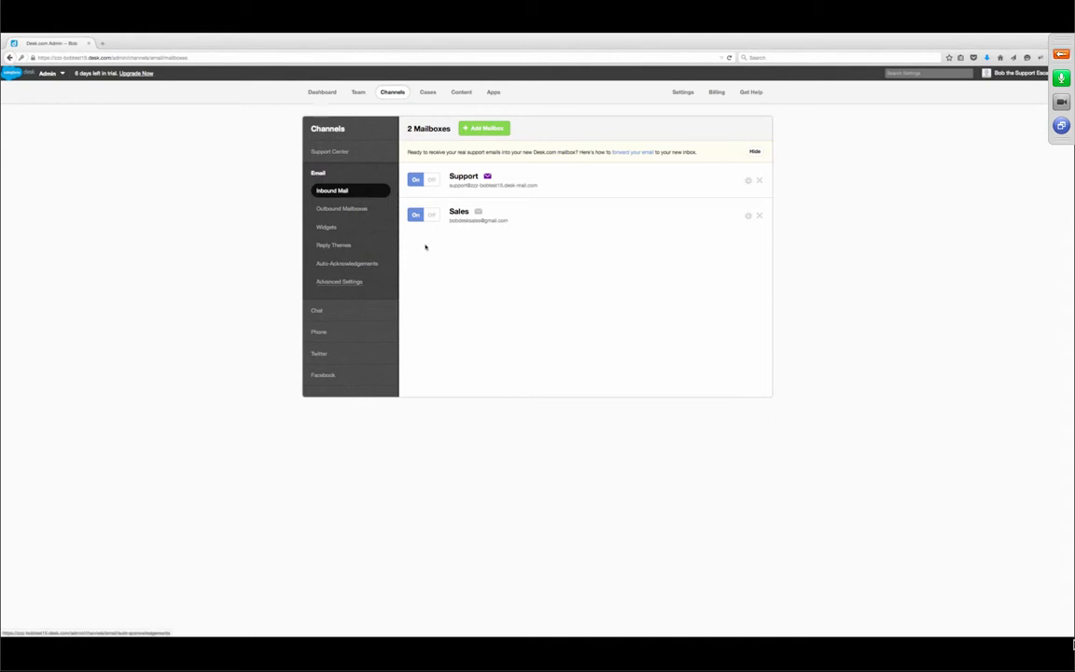
{"action": "left_click", "coordinate": [467, 177]}
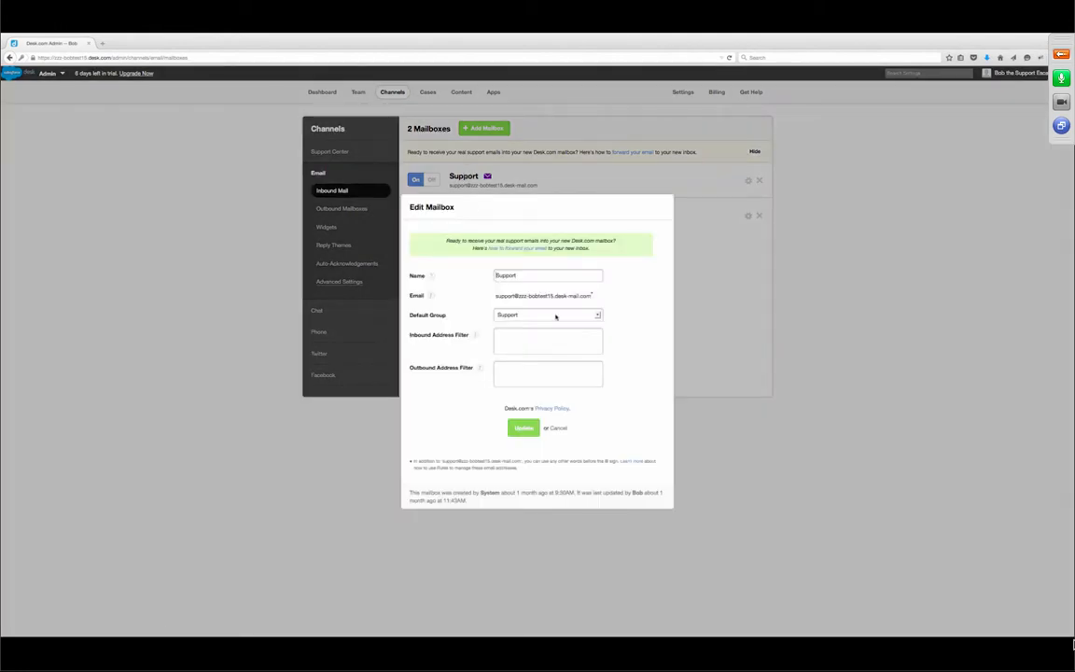
{"action": "left_click", "coordinate": [553, 316]}
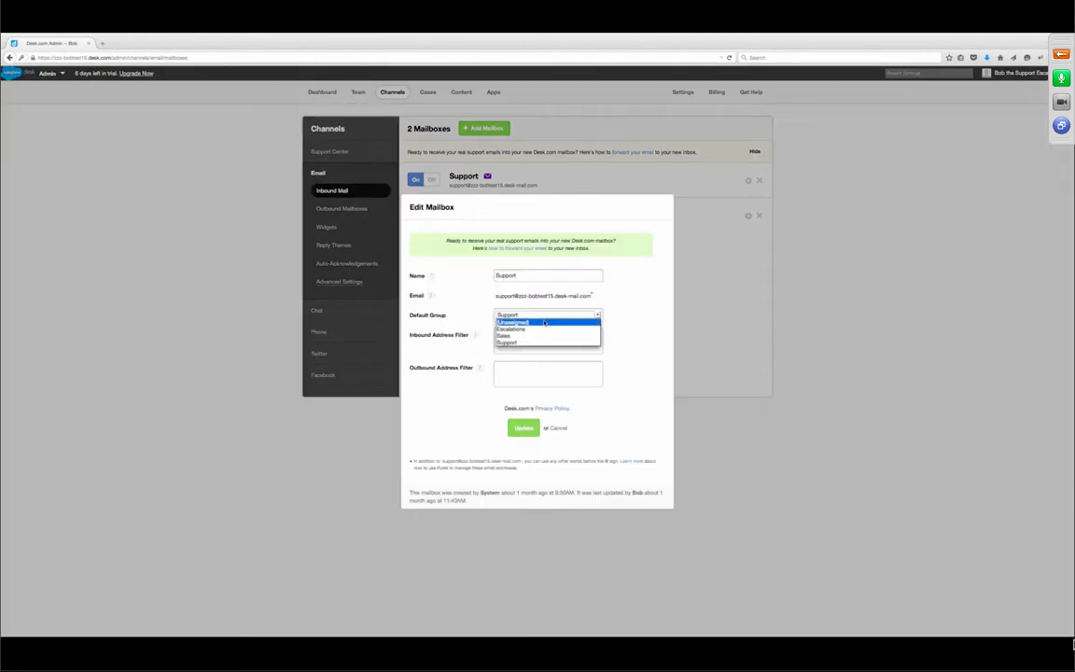
{"action": "left_click", "coordinate": [623, 298]}
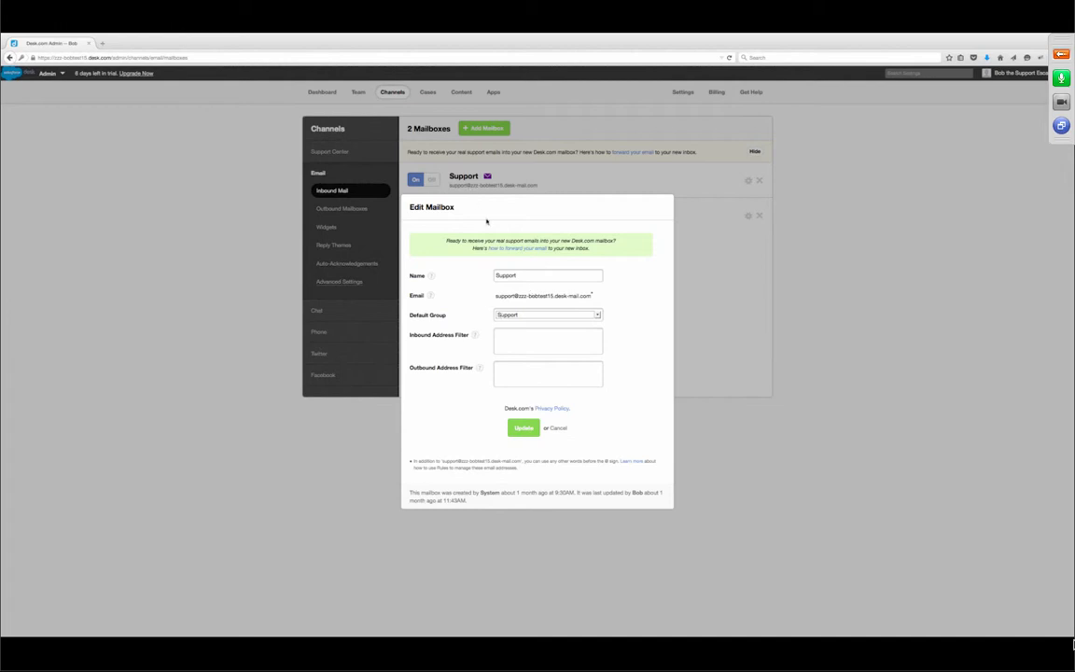
{"action": "left_click", "coordinate": [558, 427]}
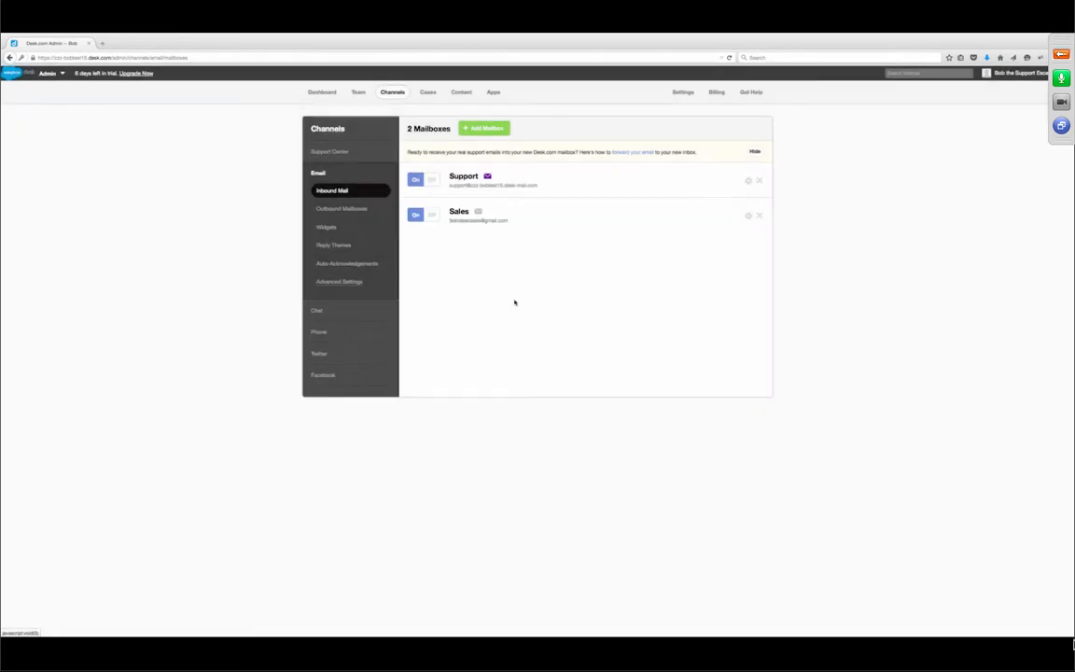
- Make Sales the default group of the Sales mailbox and save its settings
{"action": "left_click", "coordinate": [460, 216]}
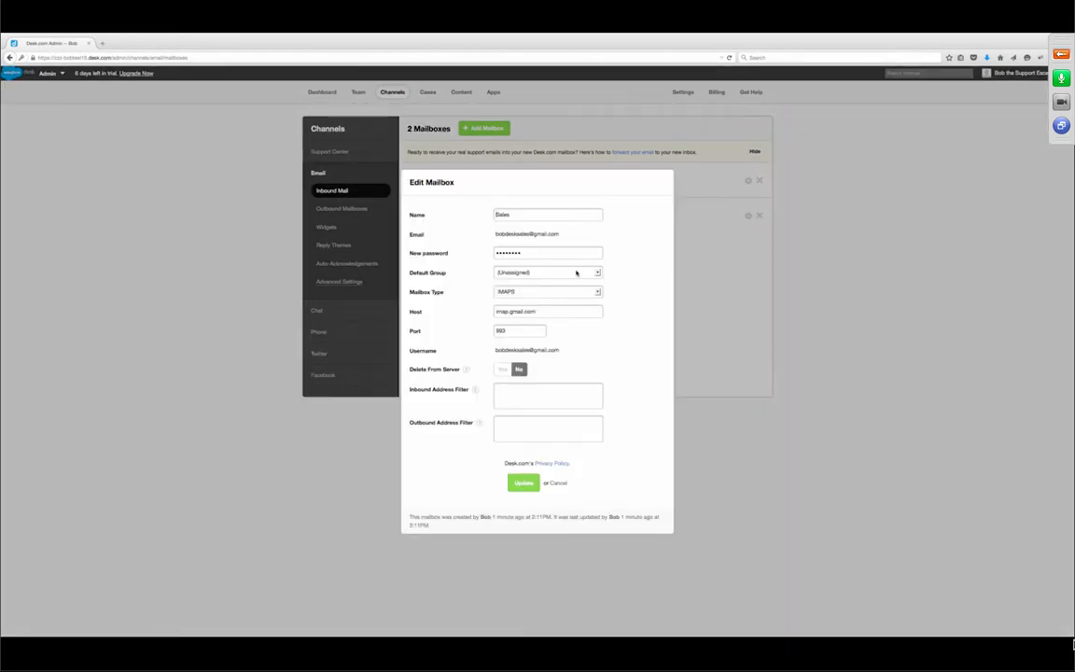
{"action": "left_click", "coordinate": [564, 273]}
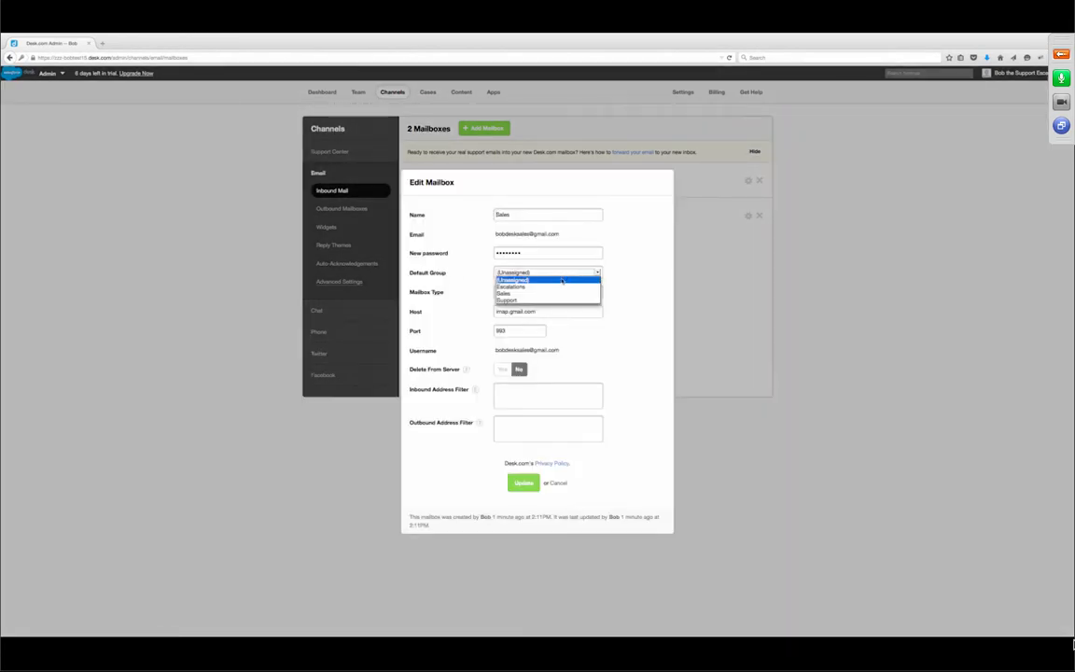
{"action": "left_click", "coordinate": [556, 294]}
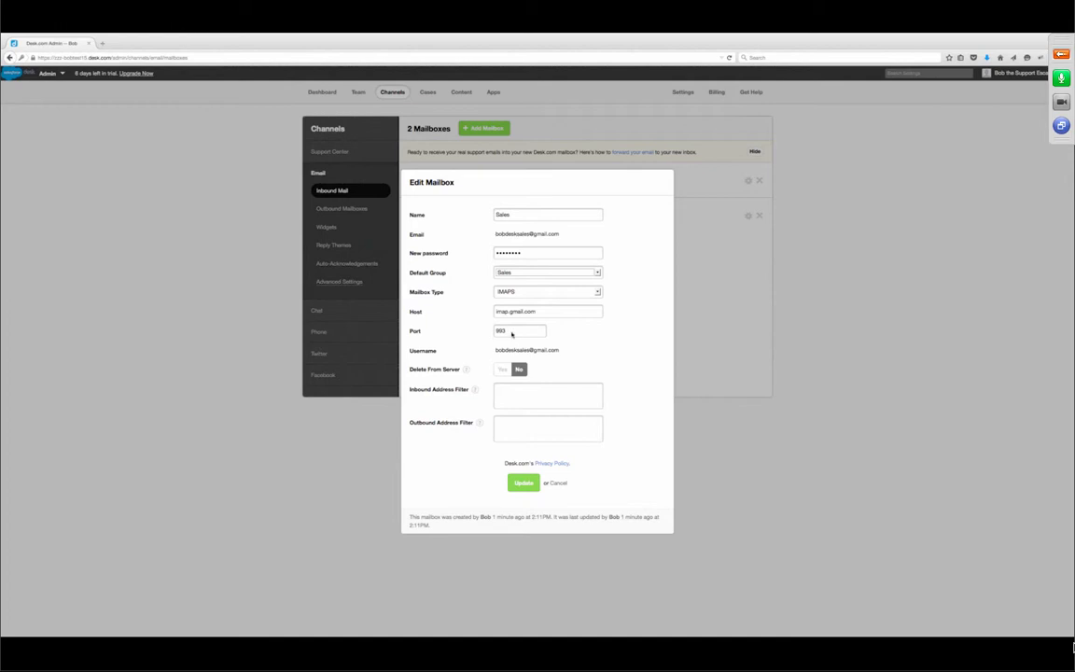
{"action": "left_click", "coordinate": [523, 484]}
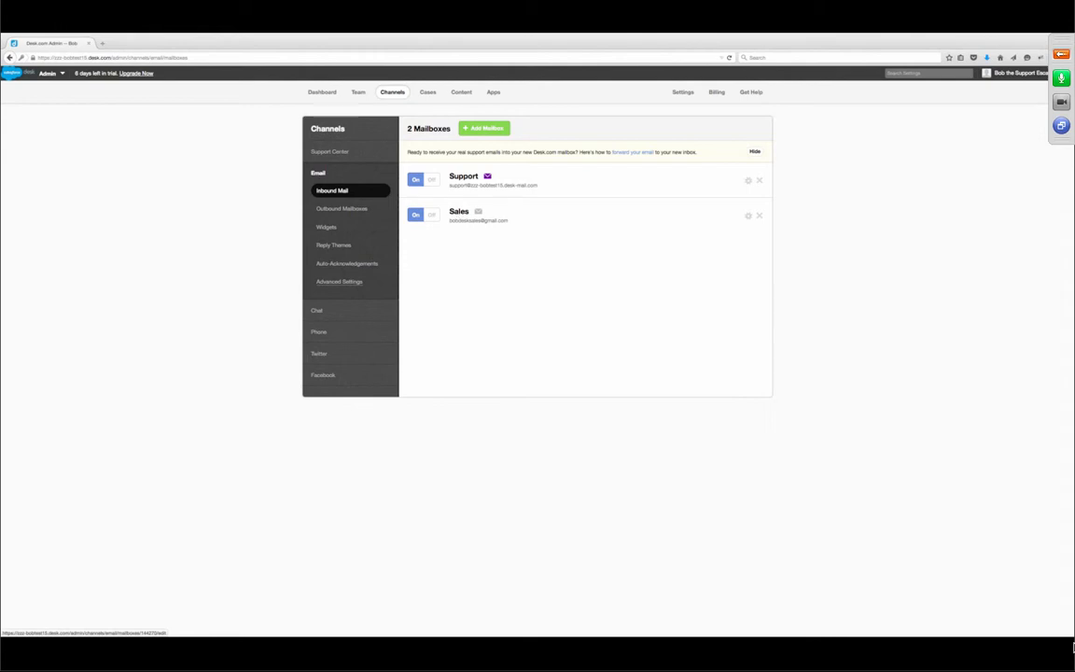
{"action": "left_click", "coordinate": [359, 93]}
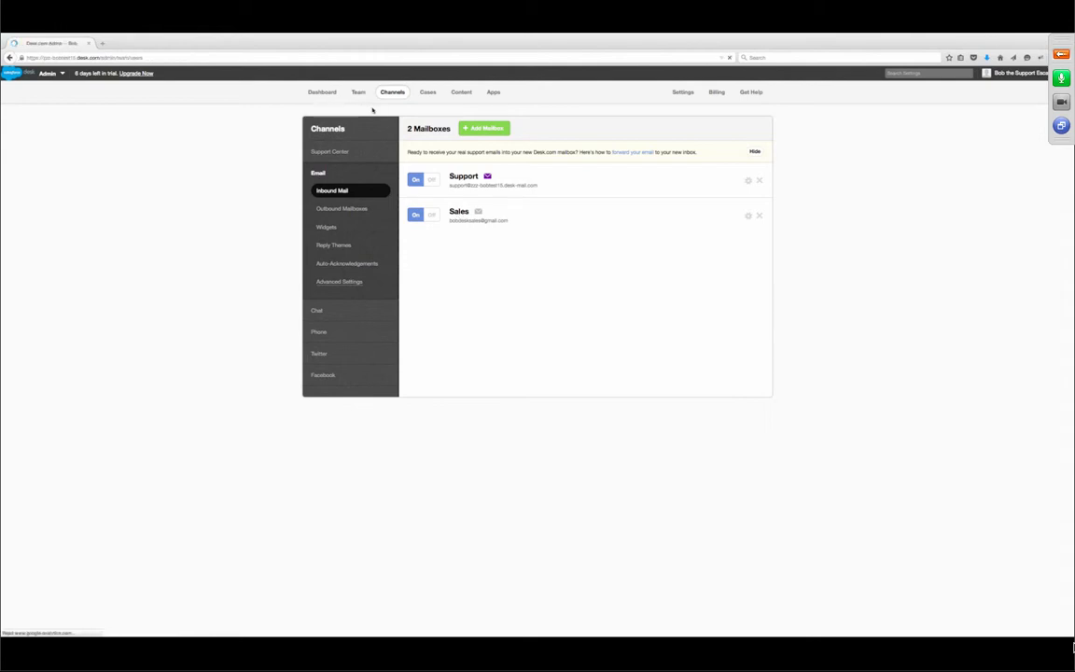
- Inspect the Sales and Support group members, cancelling each without making changes
{"action": "left_click", "coordinate": [320, 174]}
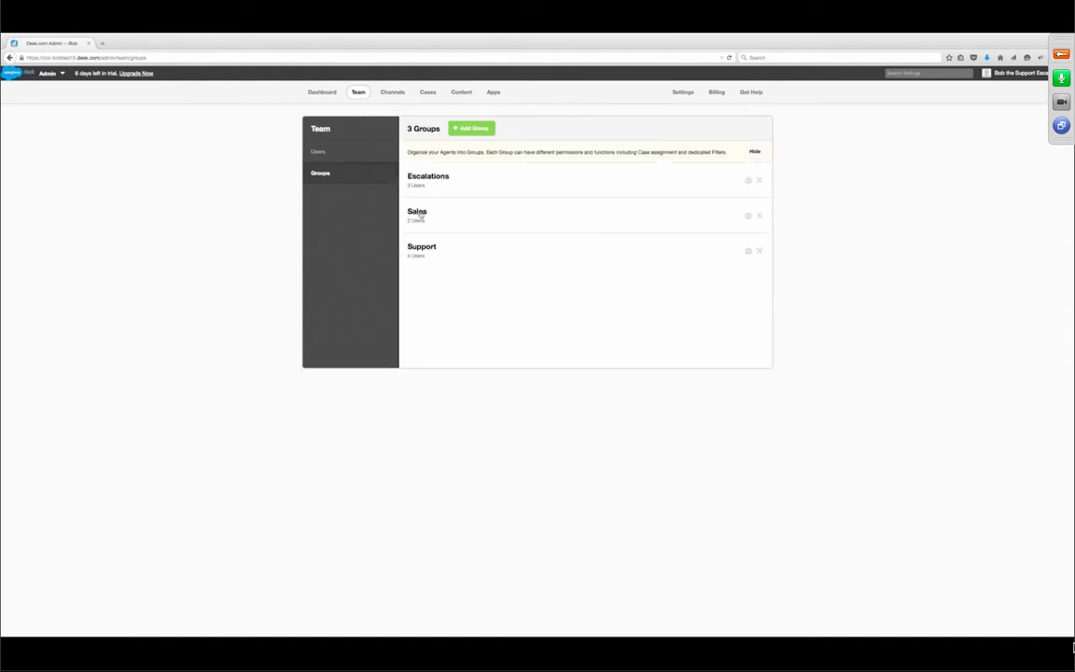
{"action": "left_click", "coordinate": [418, 213]}
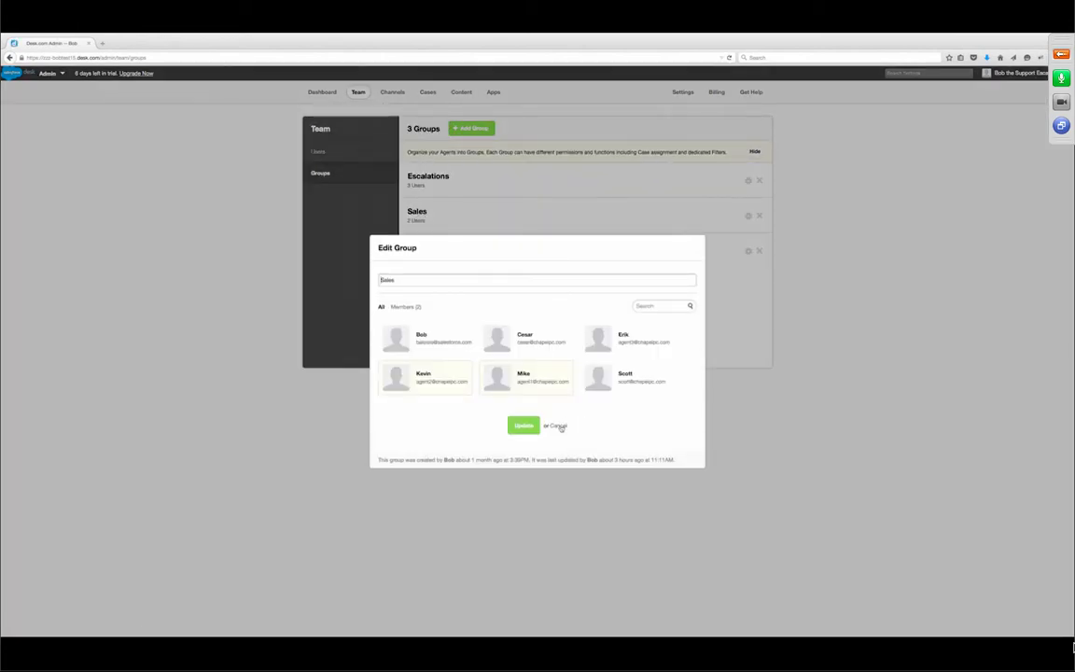
{"action": "left_click", "coordinate": [558, 423]}
{"action": "left_click", "coordinate": [422, 249]}
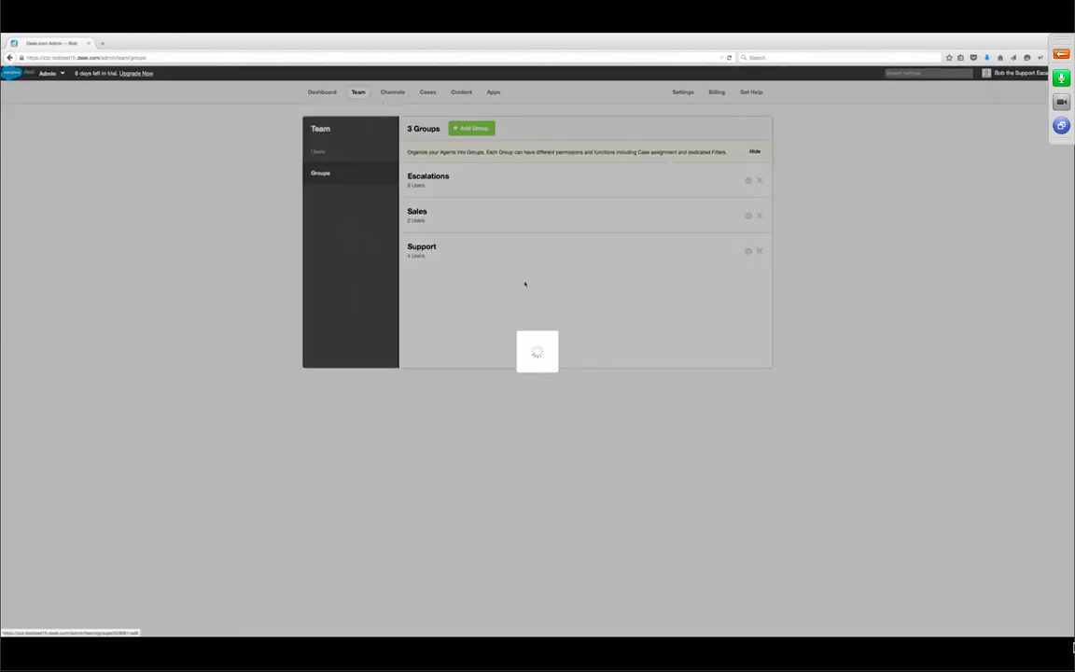
{"action": "left_click", "coordinate": [557, 424]}
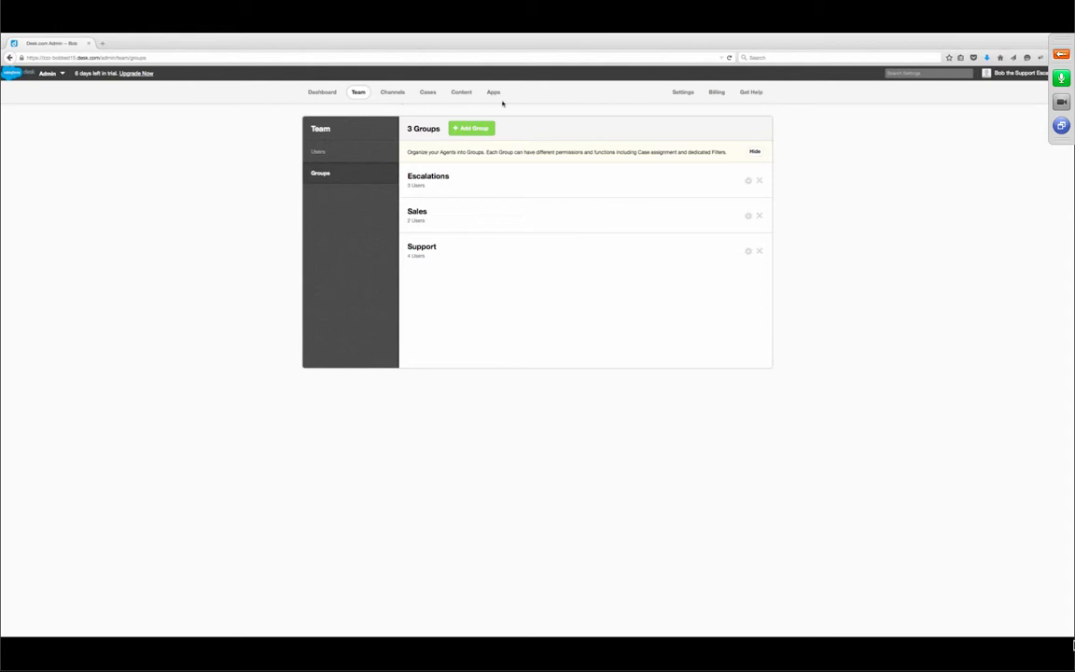
- Go to the Cases section to show the Case Management filters list
{"action": "left_click", "coordinate": [425, 93]}
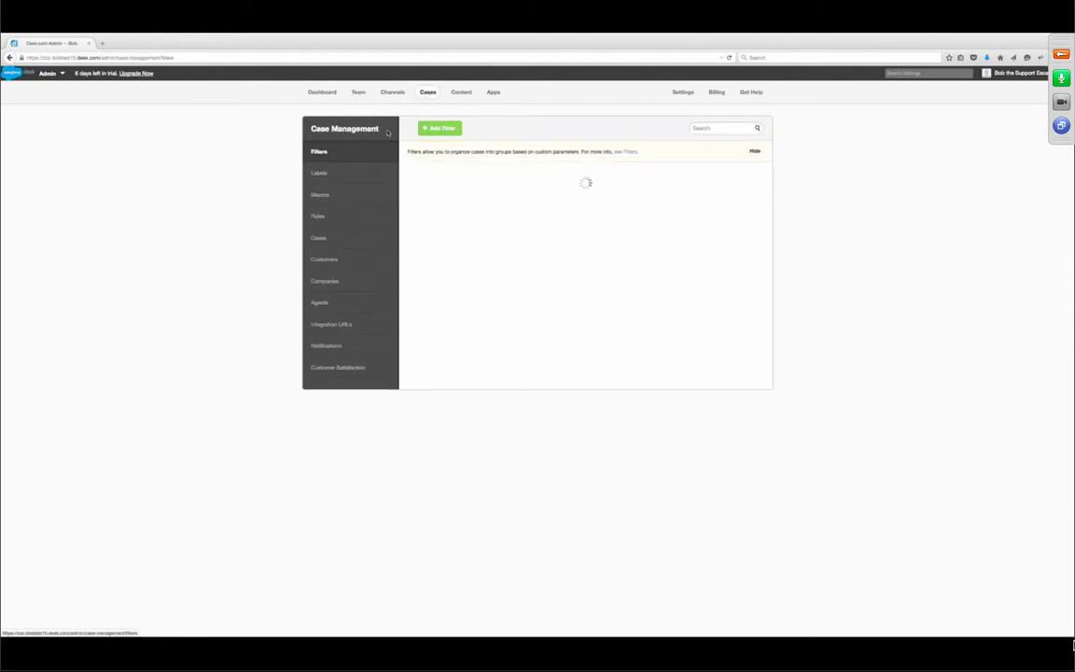
- Open the Case Management Labels page listing all seven case labels
{"action": "left_click", "coordinate": [320, 174]}
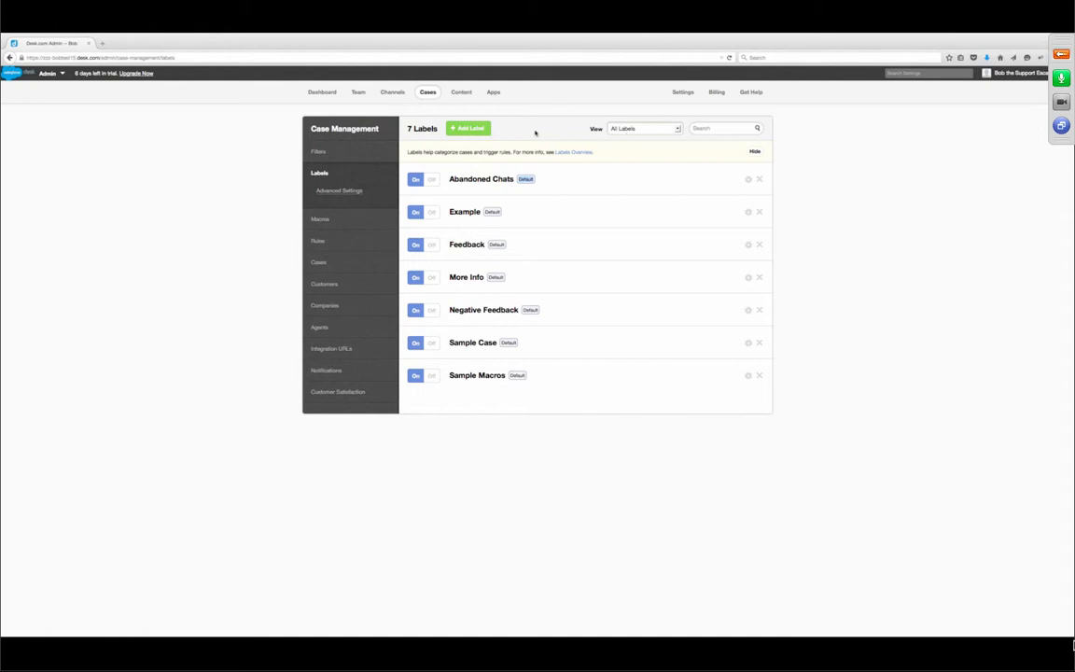
- Add a red case label named 'Escalate'
{"action": "left_click", "coordinate": [476, 130]}
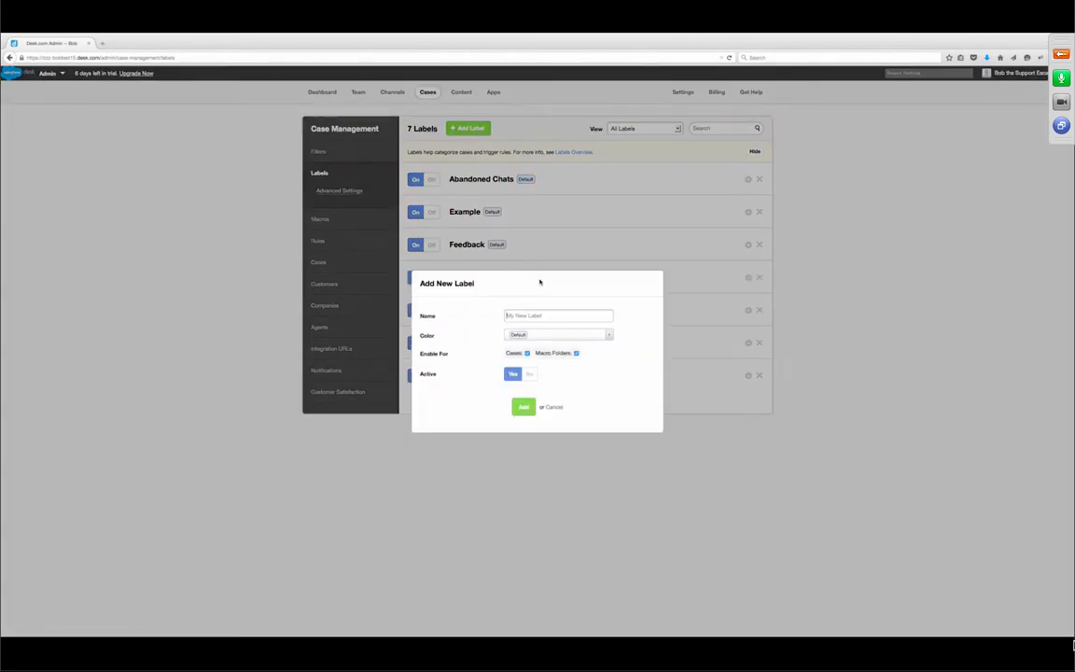
{"action": "type", "text": "Escalate"}
{"action": "left_click", "coordinate": [541, 336]}
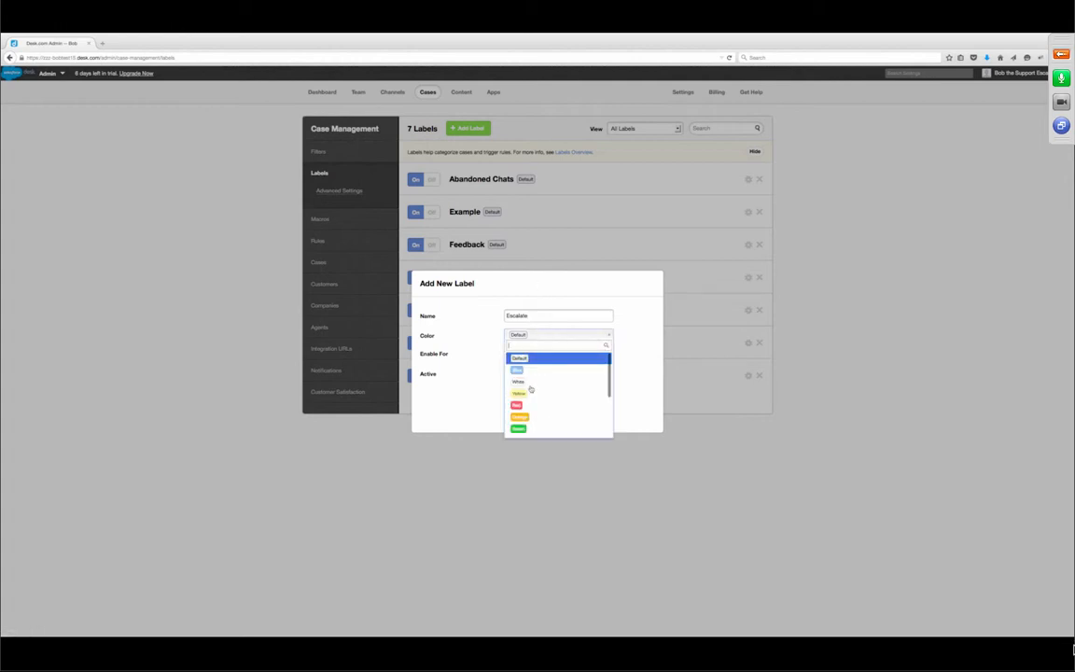
{"action": "left_click", "coordinate": [516, 404]}
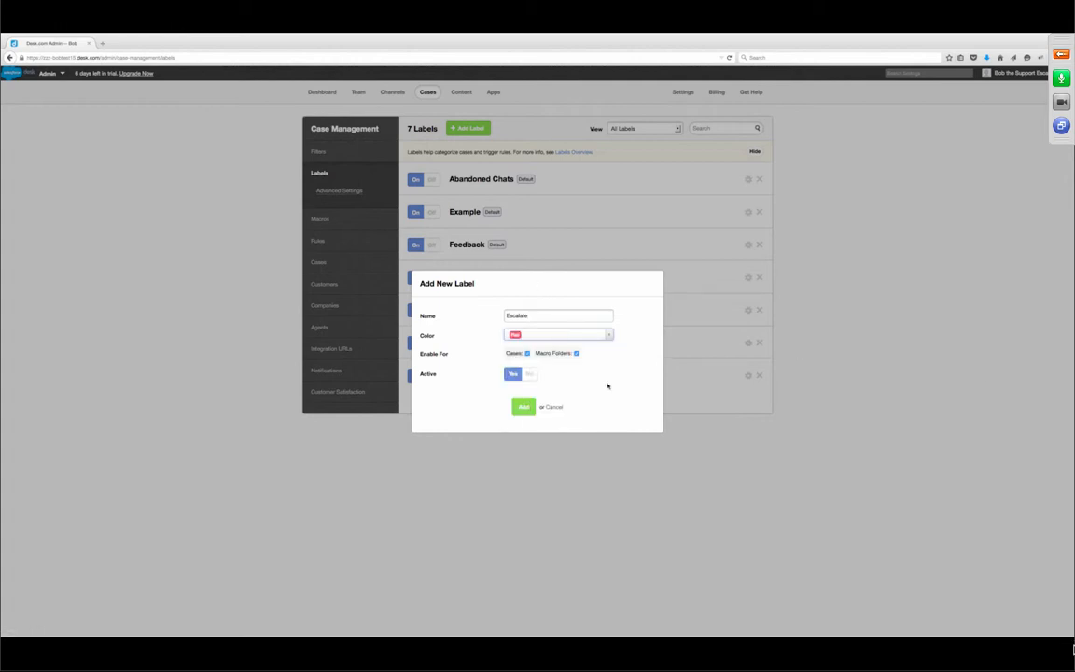
{"action": "left_click", "coordinate": [524, 407]}
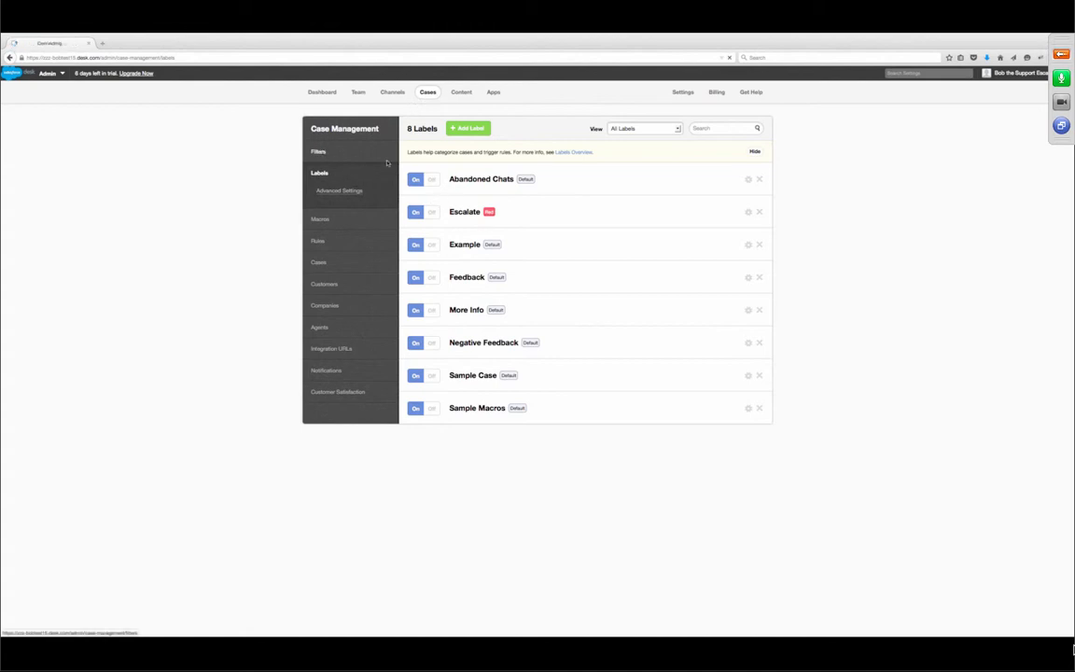
- Return to the Case Filters page listing the ten filters
{"action": "left_click", "coordinate": [317, 150]}
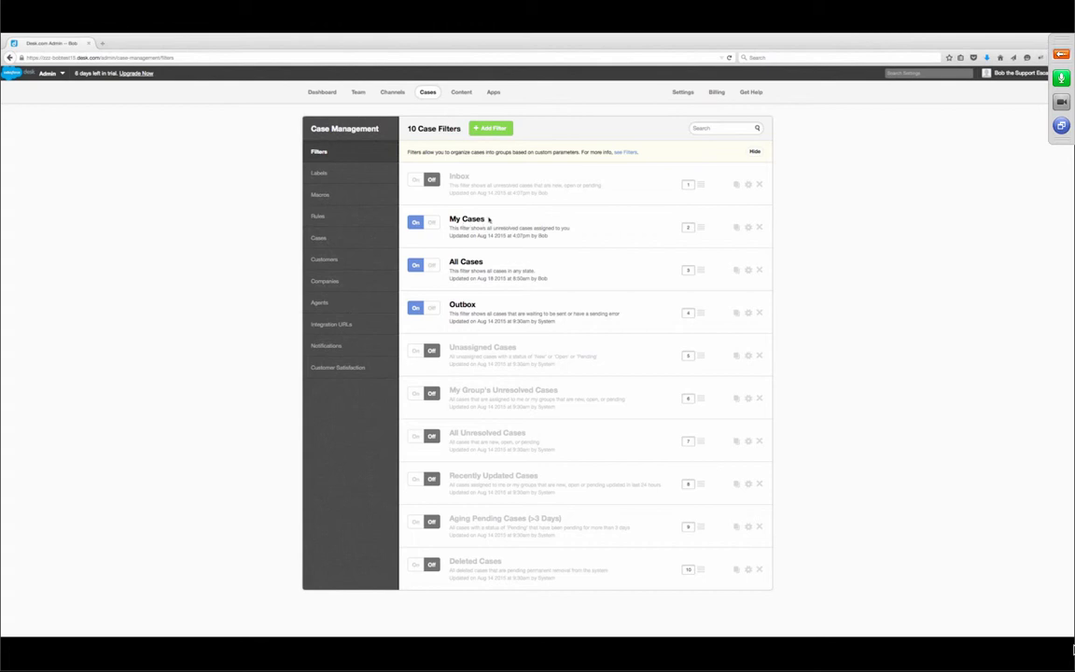
{"action": "triple_click", "coordinate": [491, 221]}
{"action": "key", "text": "super+Tab"}
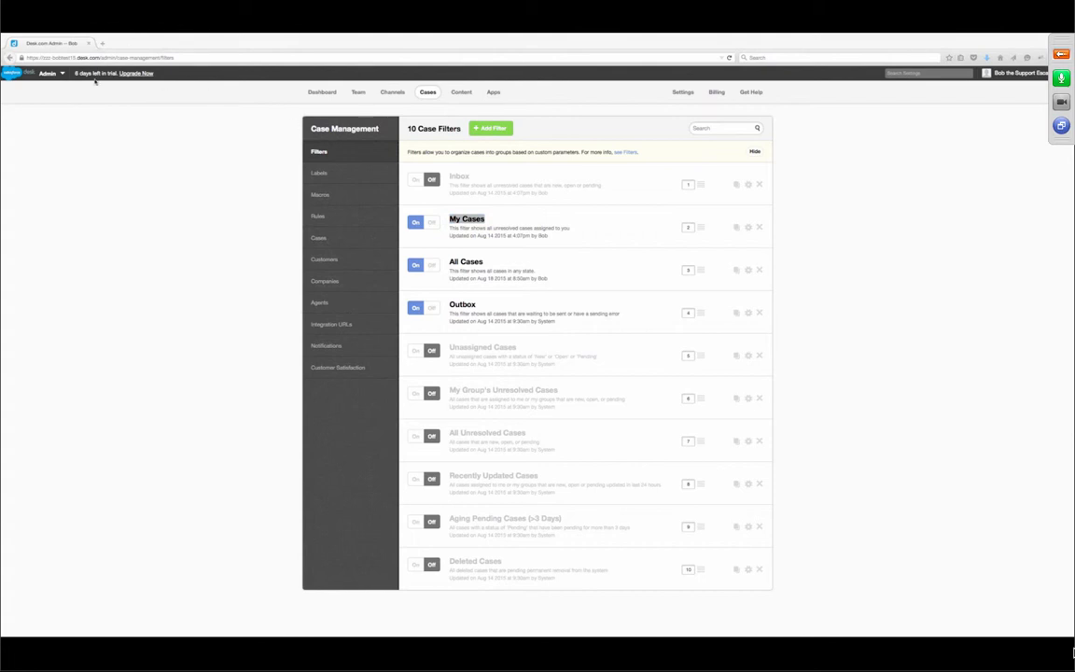
- Check the Outbox and All Cases filters in the Next Gen Agent workspace, then return to Admin
{"action": "left_click", "coordinate": [58, 71]}
{"action": "left_click", "coordinate": [58, 72]}
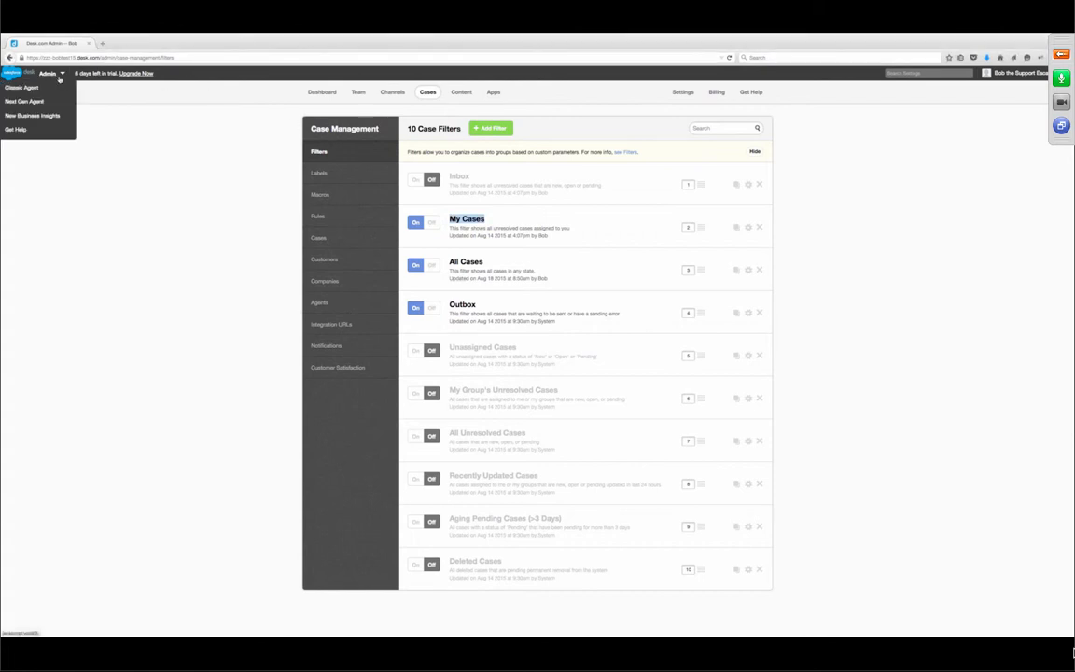
{"action": "left_click", "coordinate": [34, 102]}
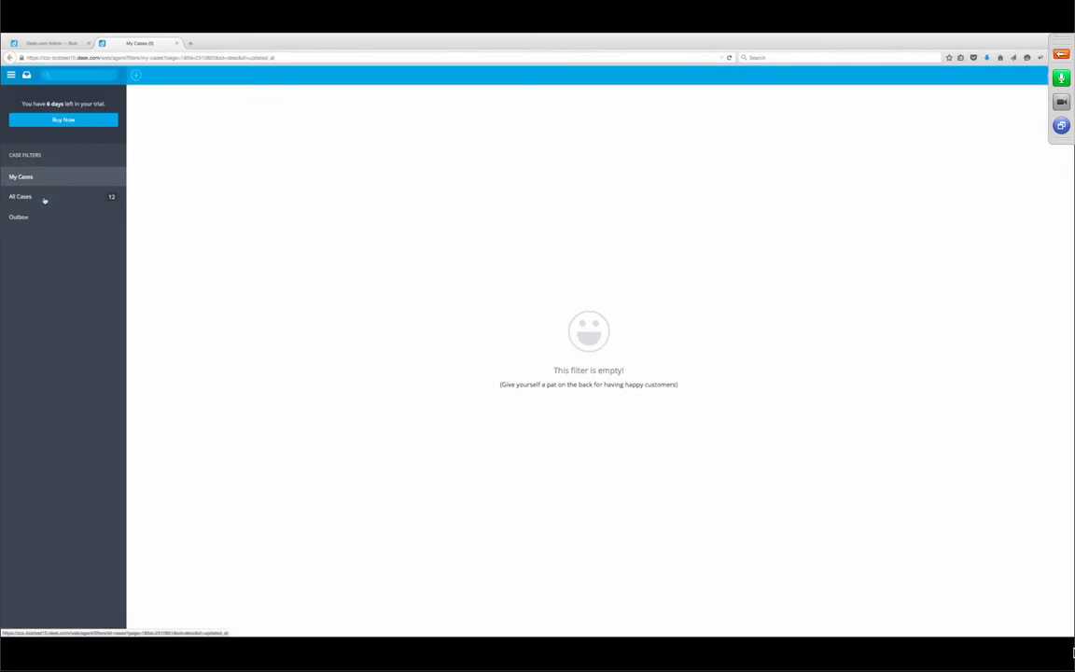
{"action": "left_click", "coordinate": [29, 218]}
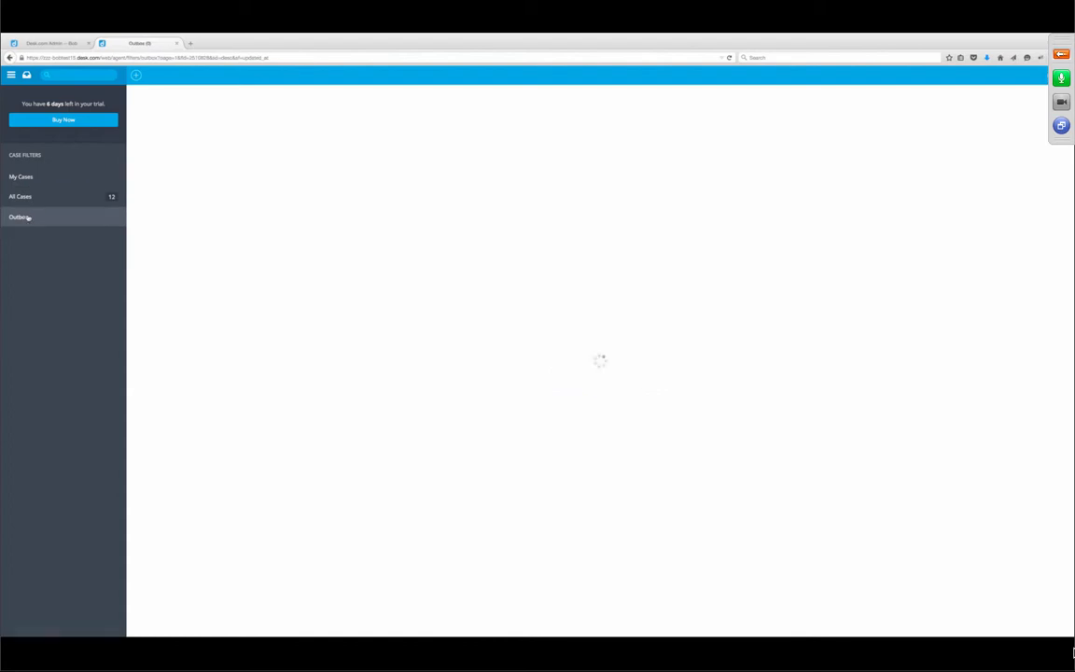
{"action": "left_click", "coordinate": [28, 196]}
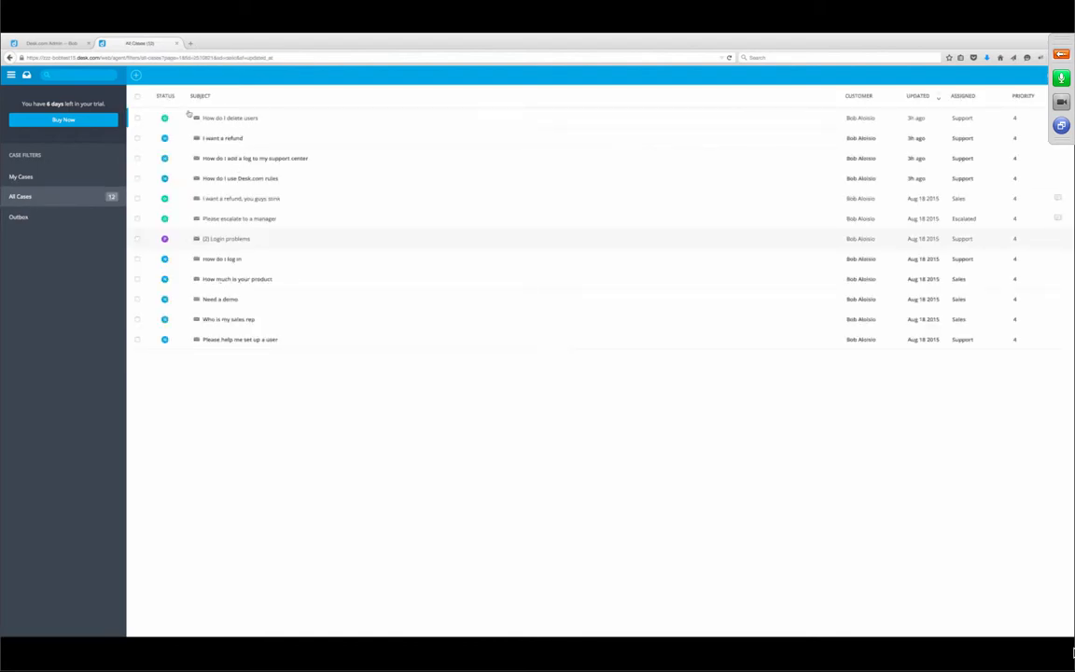
{"action": "left_click", "coordinate": [53, 44]}
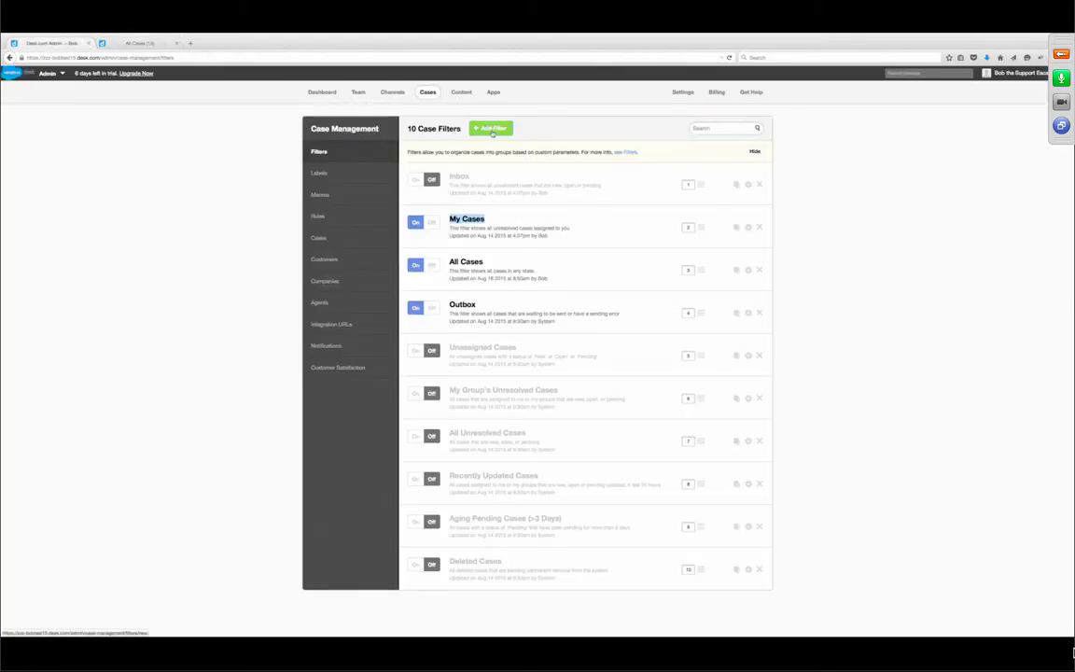
- Add a case filter named 'Support Cases' and open its Edit Filter form
{"action": "left_click", "coordinate": [492, 130]}
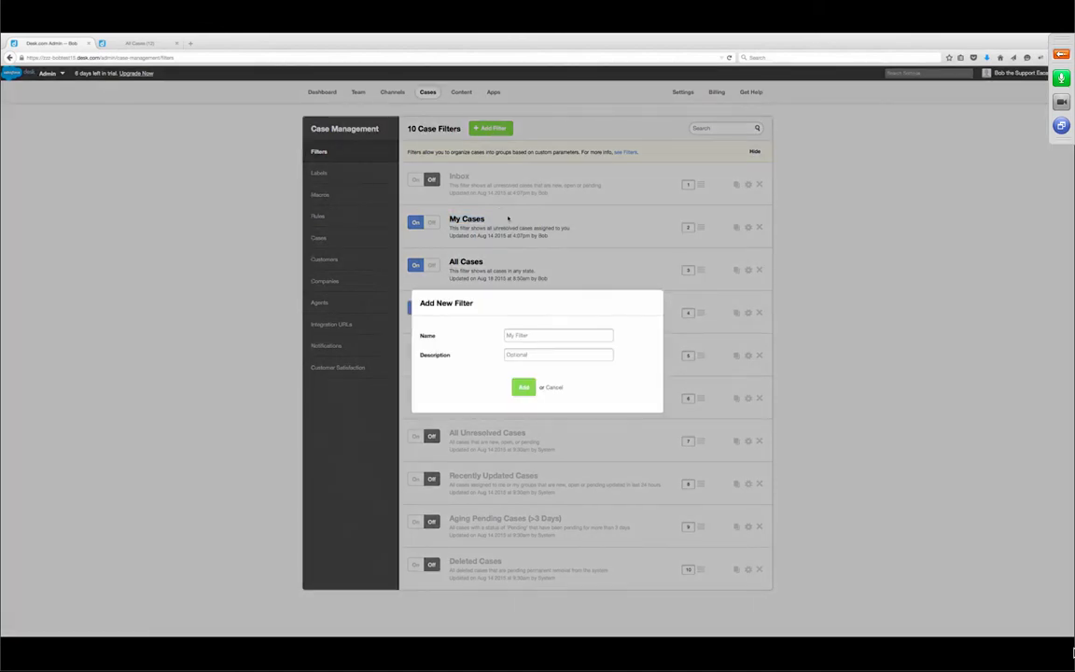
{"action": "type", "text": "Sup"}
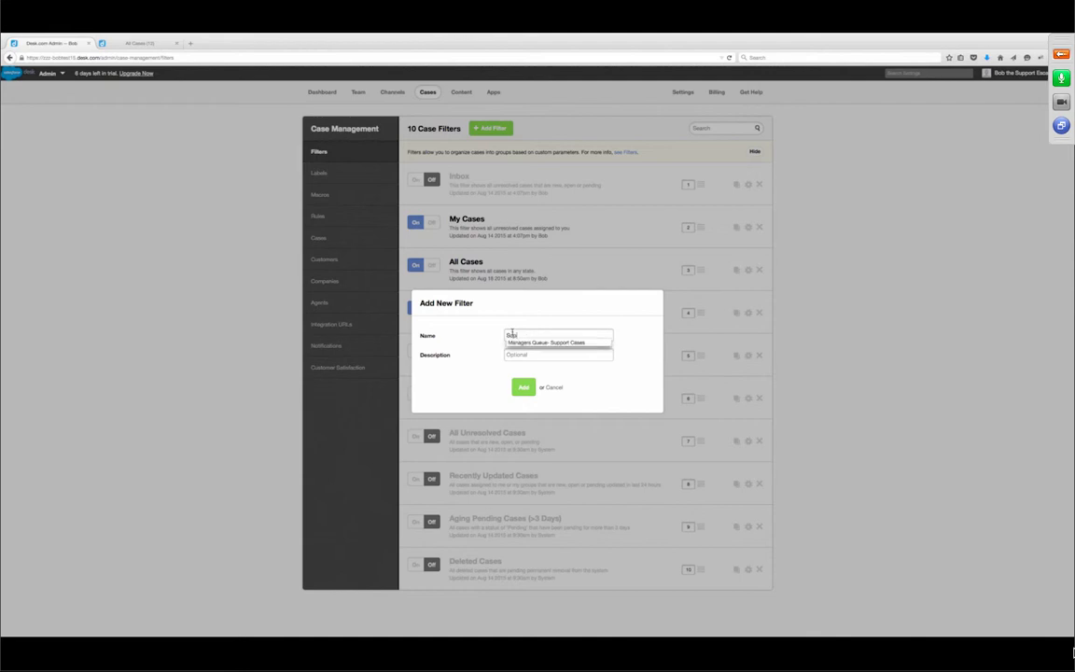
{"action": "type", "text": "port Cases"}
{"action": "left_click", "coordinate": [512, 334]}
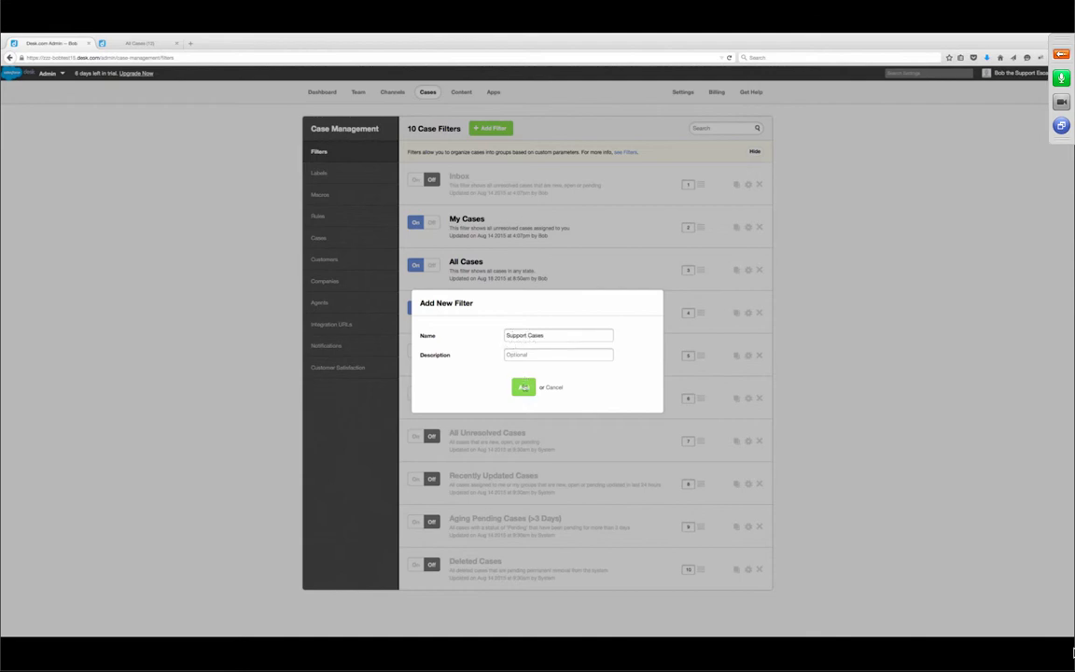
{"action": "left_click", "coordinate": [524, 387]}
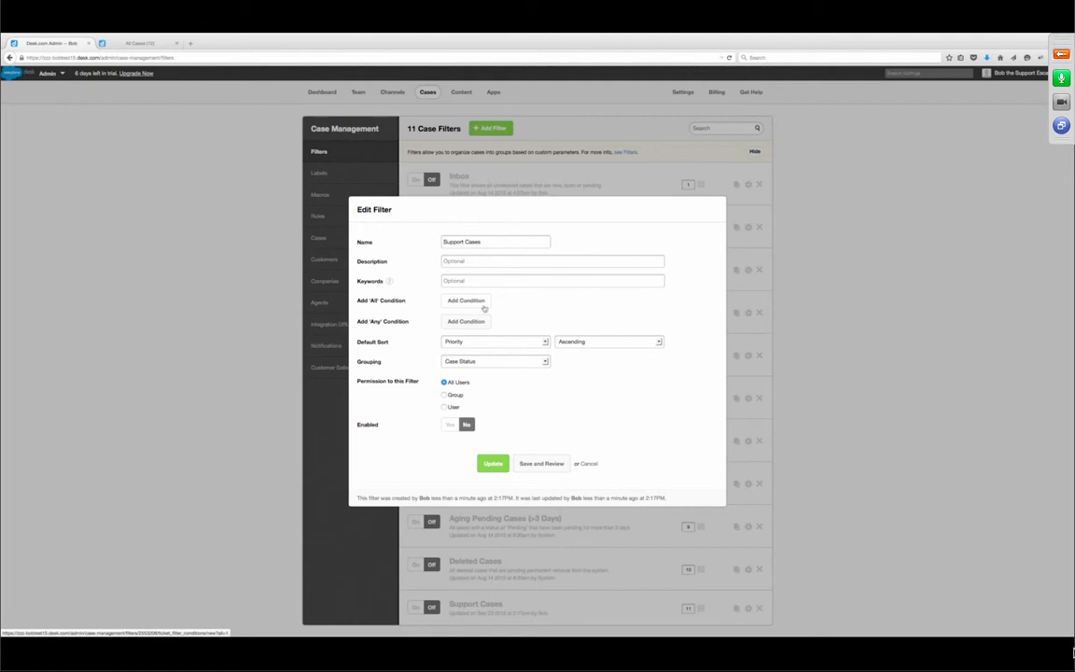
- Add an all-match condition requiring Assigned Group to be Support
{"action": "left_click", "coordinate": [483, 307]}
{"action": "left_click", "coordinate": [480, 290]}
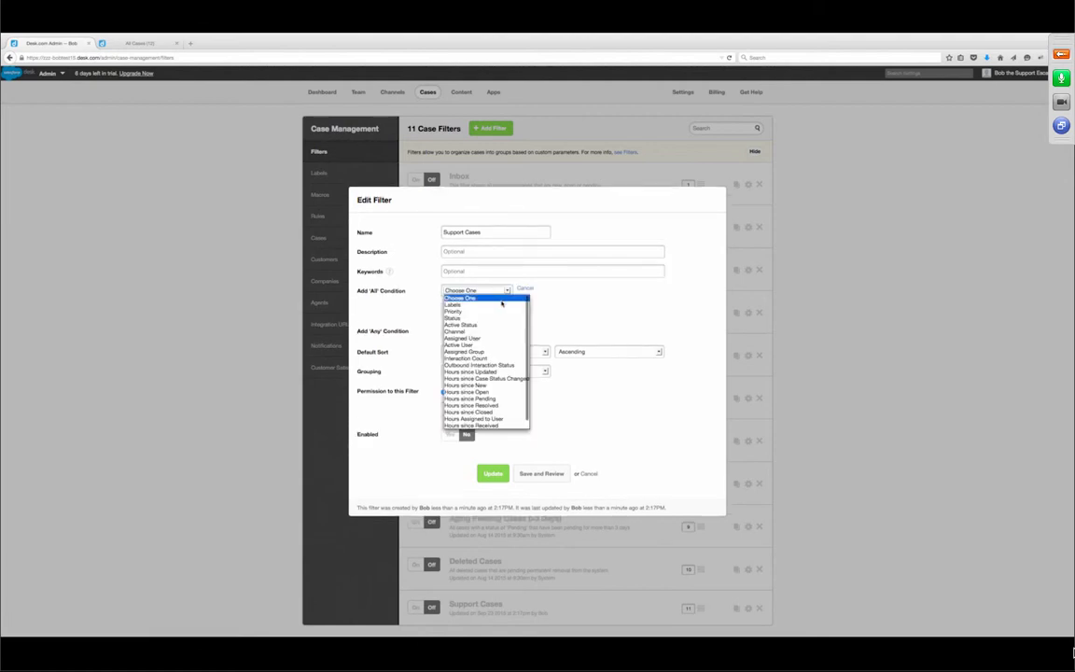
{"action": "left_click", "coordinate": [496, 352]}
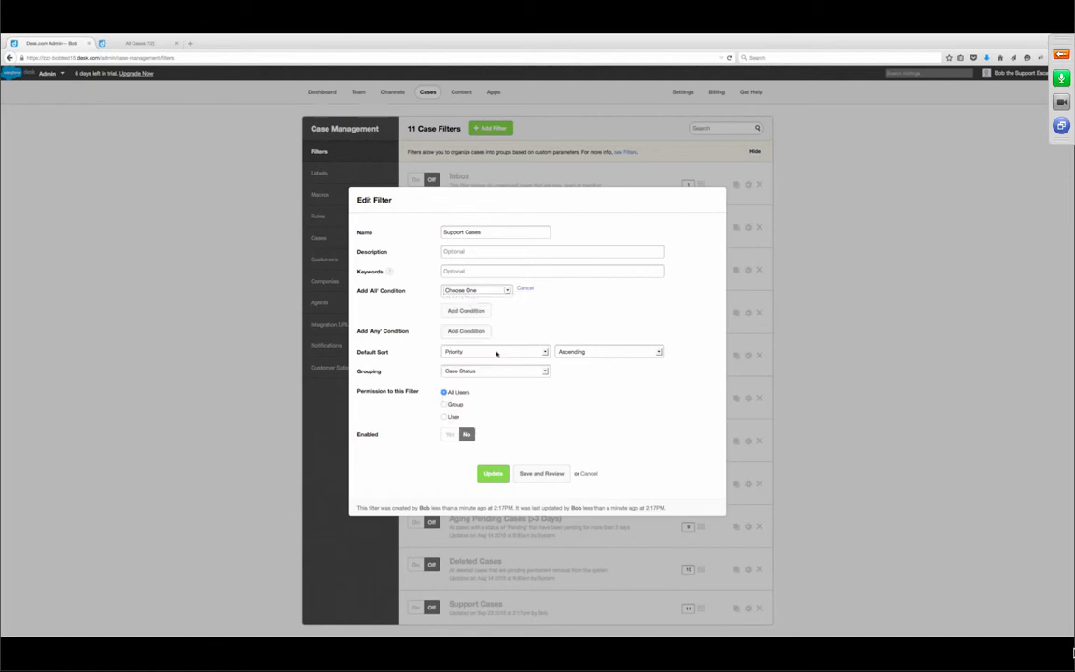
{"action": "left_click", "coordinate": [623, 290]}
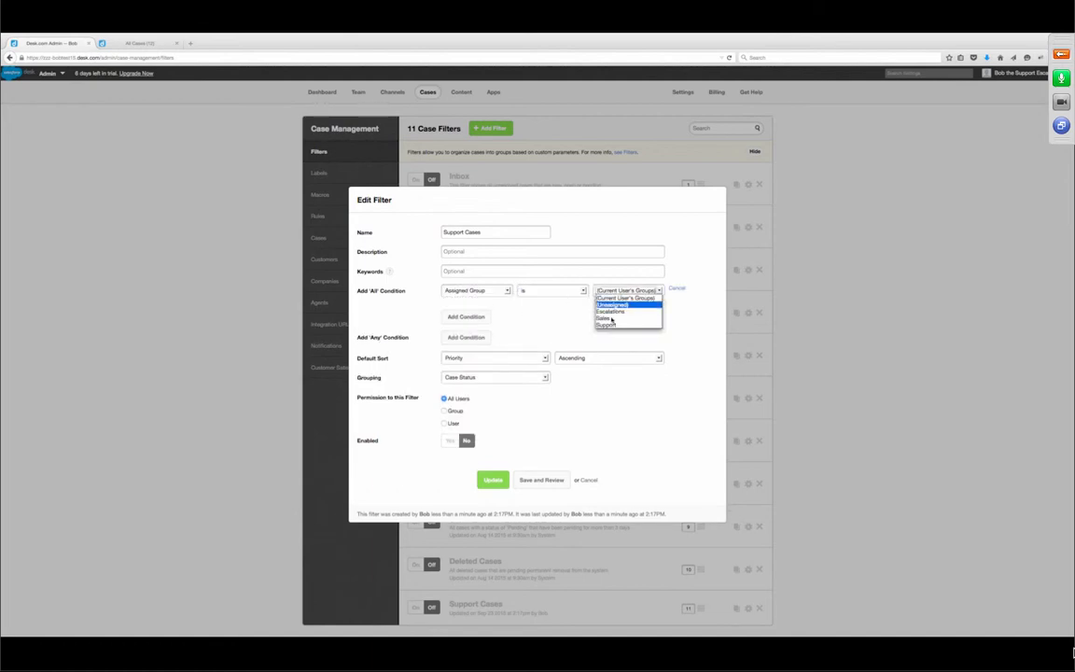
{"action": "left_click", "coordinate": [611, 323]}
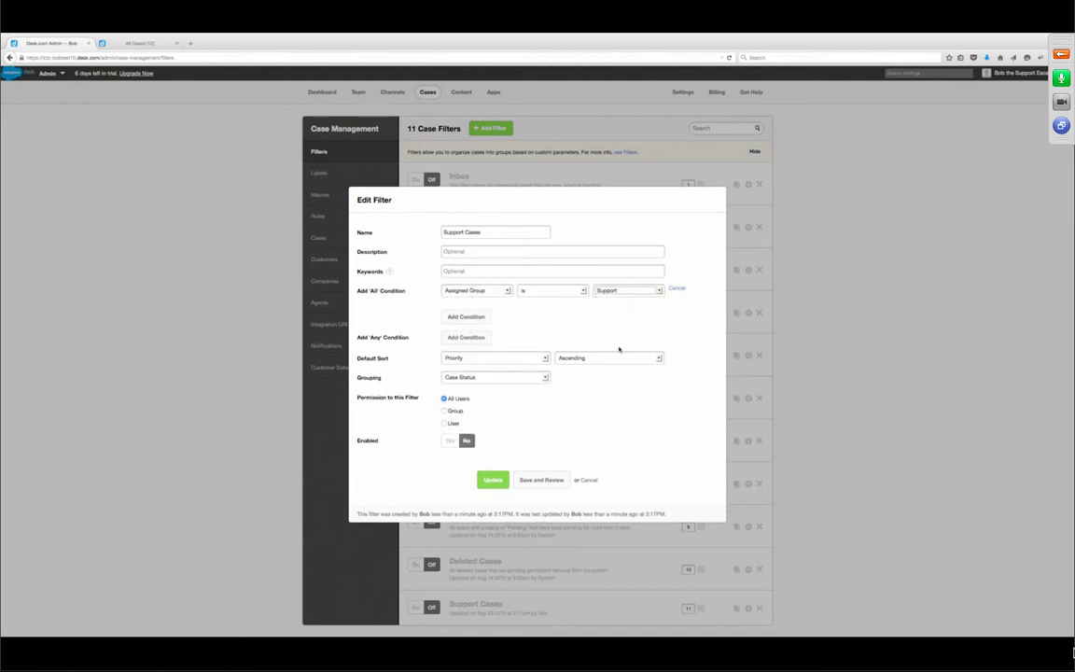
- Add a second condition Status less than or equal to Pending, keeping the Priority sort
{"action": "left_click", "coordinate": [466, 316]}
{"action": "left_click", "coordinate": [507, 304]}
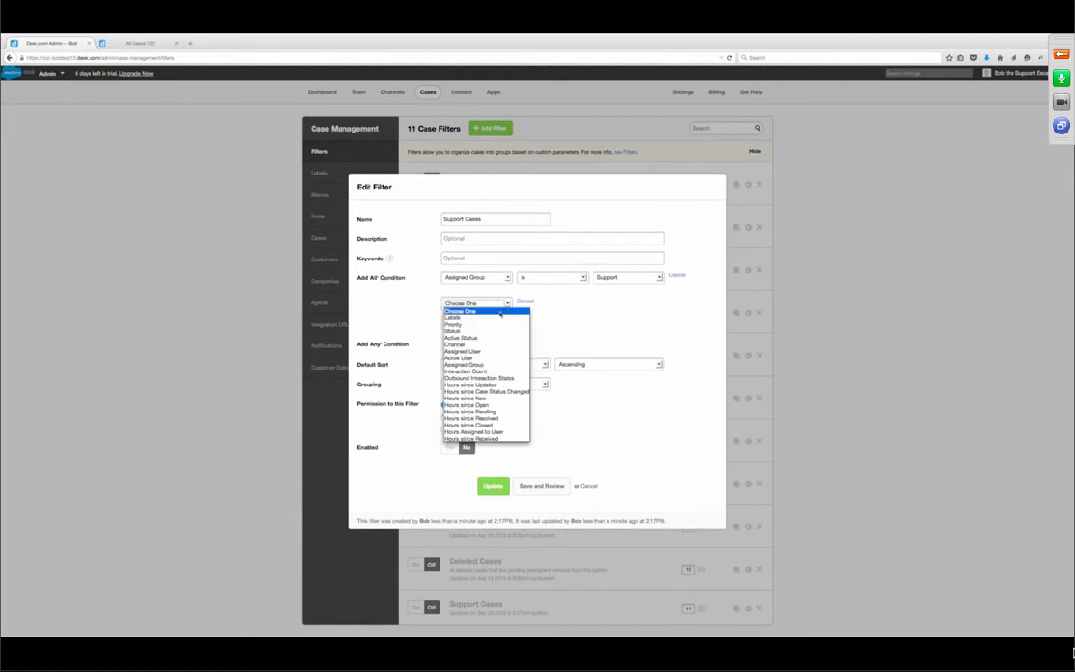
{"action": "left_click", "coordinate": [491, 330]}
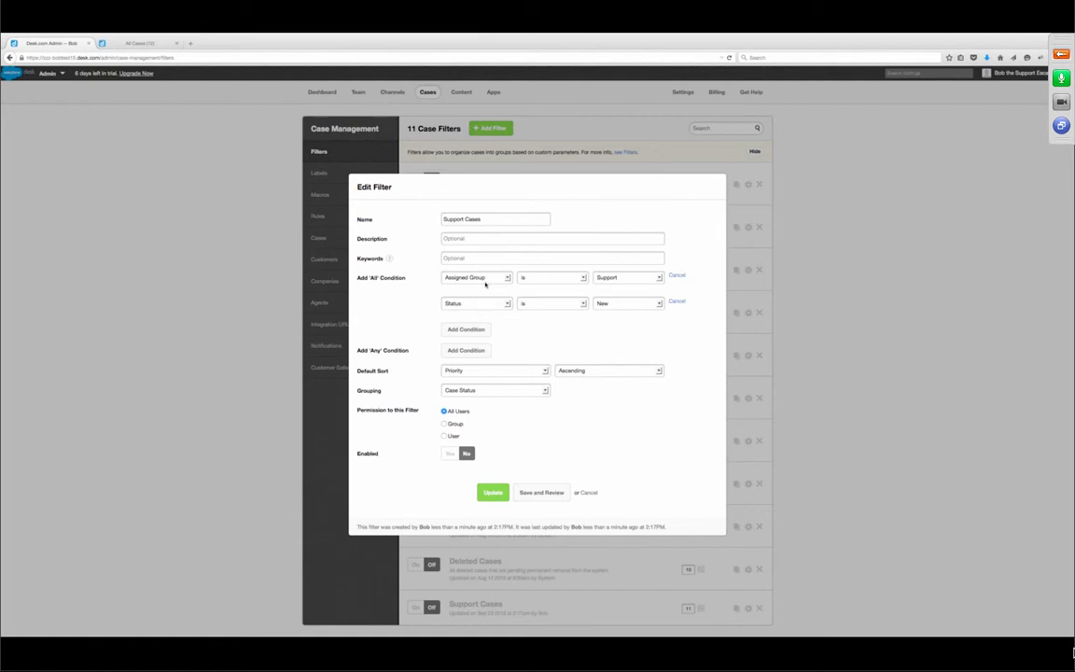
{"action": "left_click", "coordinate": [571, 279]}
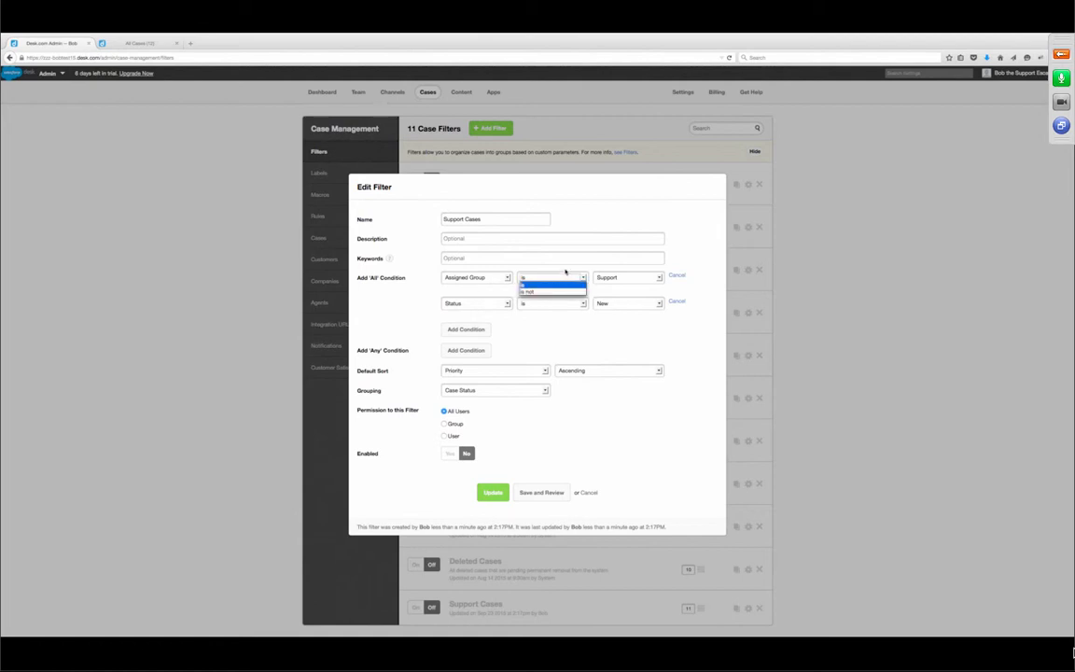
{"action": "left_click", "coordinate": [525, 284]}
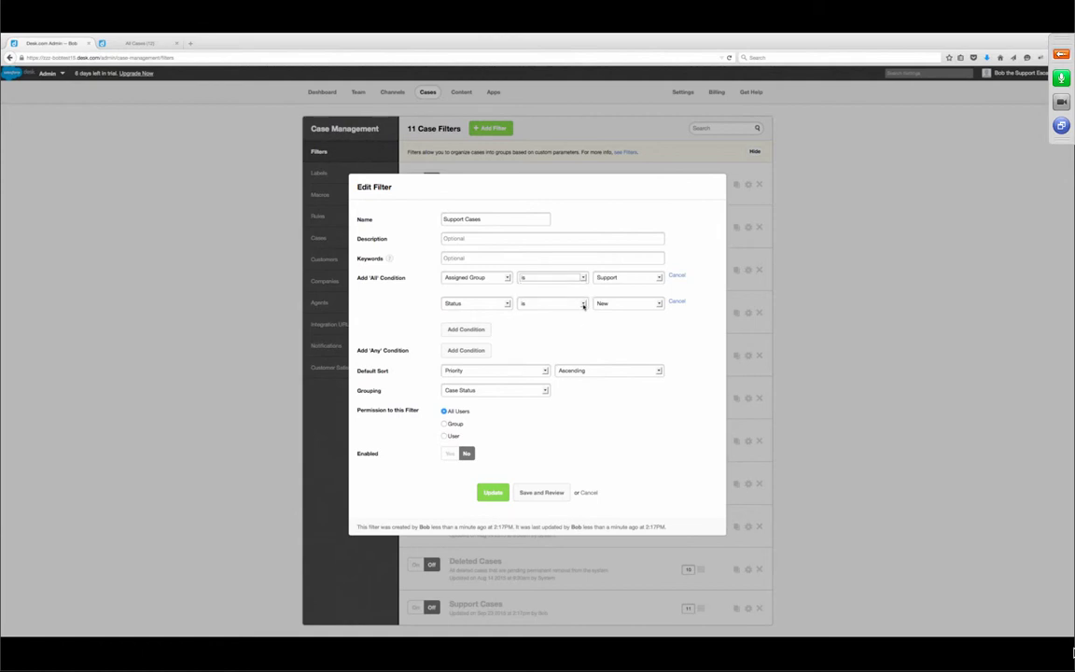
{"action": "left_click", "coordinate": [581, 304]}
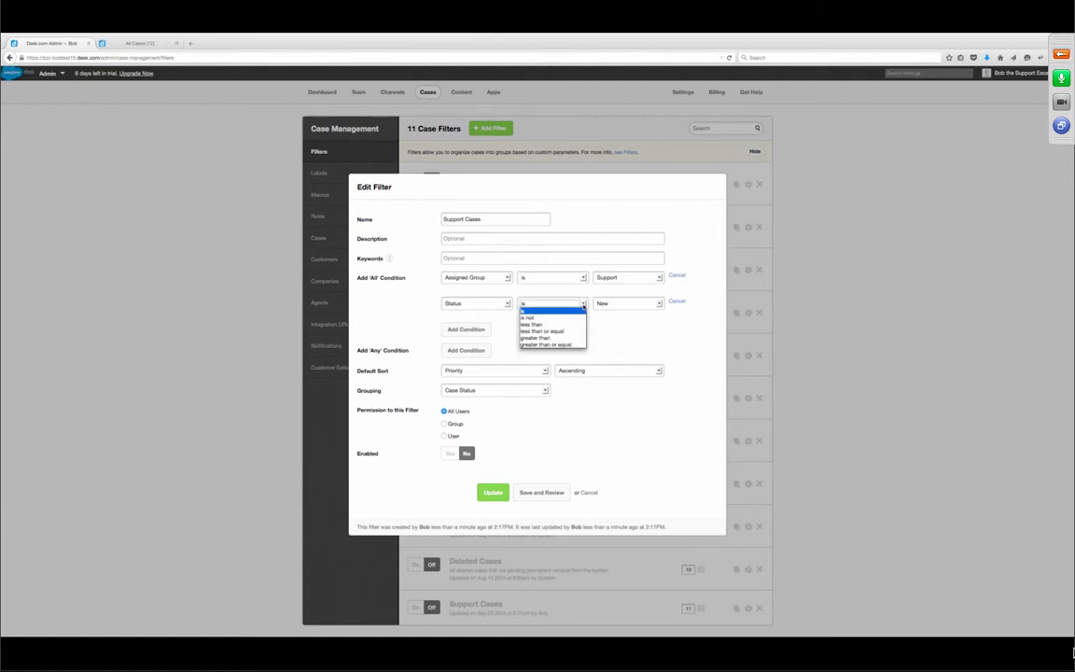
{"action": "left_click", "coordinate": [571, 332]}
{"action": "left_click", "coordinate": [624, 304]}
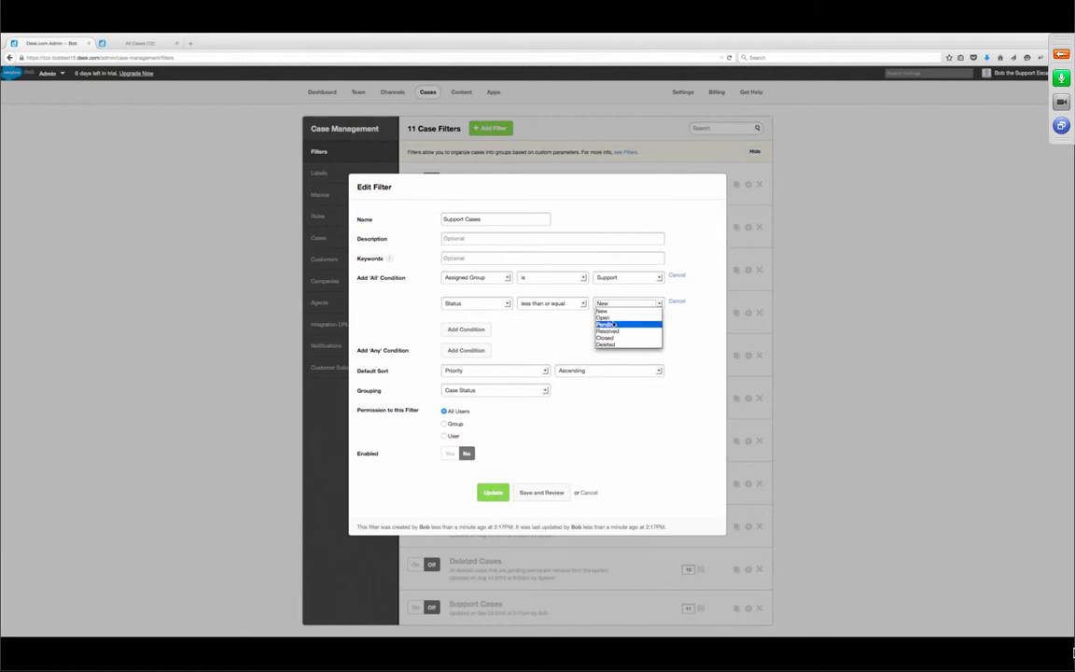
{"action": "left_click", "coordinate": [616, 325]}
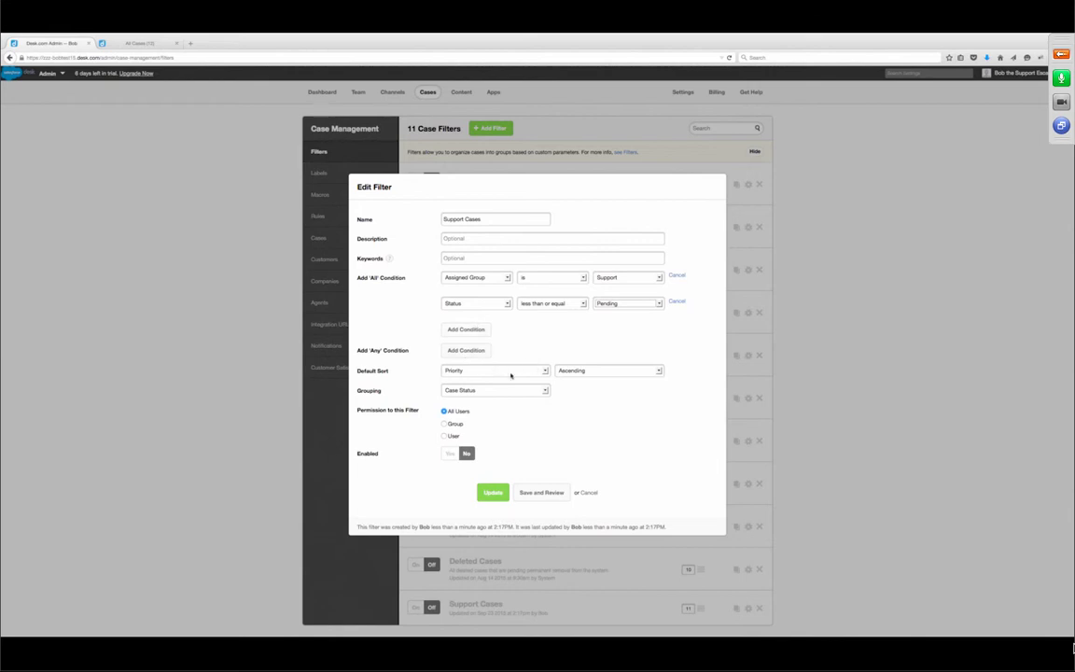
{"action": "left_click", "coordinate": [581, 371]}
{"action": "left_click", "coordinate": [539, 372]}
- Give the Support Cases filter Group permission Support, set Enabled to Yes, and update it
{"action": "left_click", "coordinate": [444, 425]}
{"action": "left_click", "coordinate": [532, 436]}
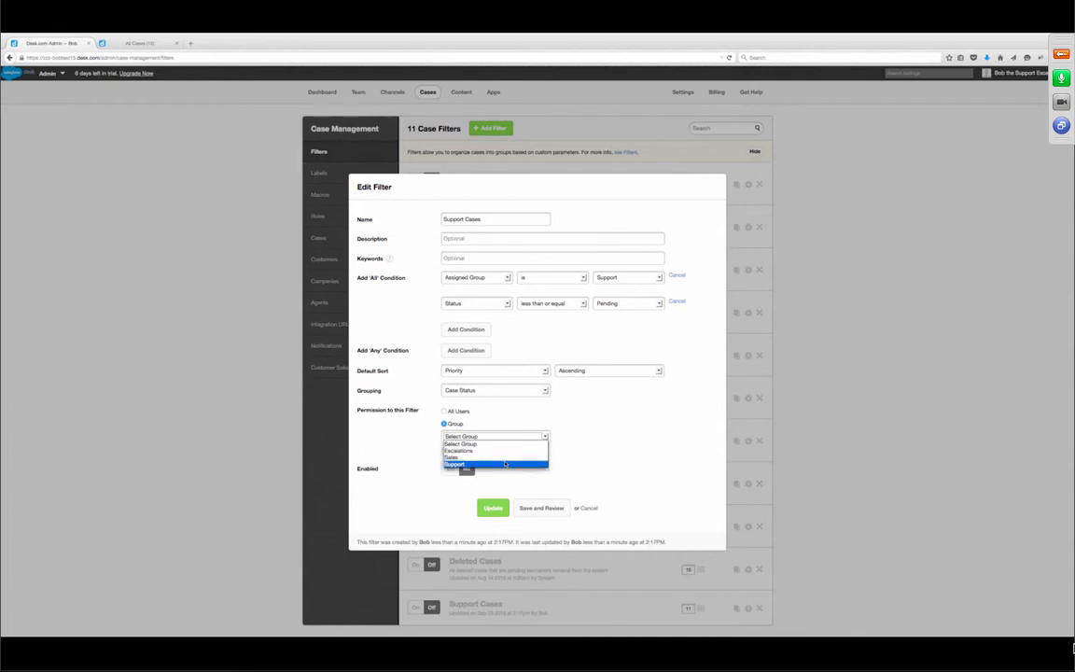
{"action": "left_click", "coordinate": [505, 464]}
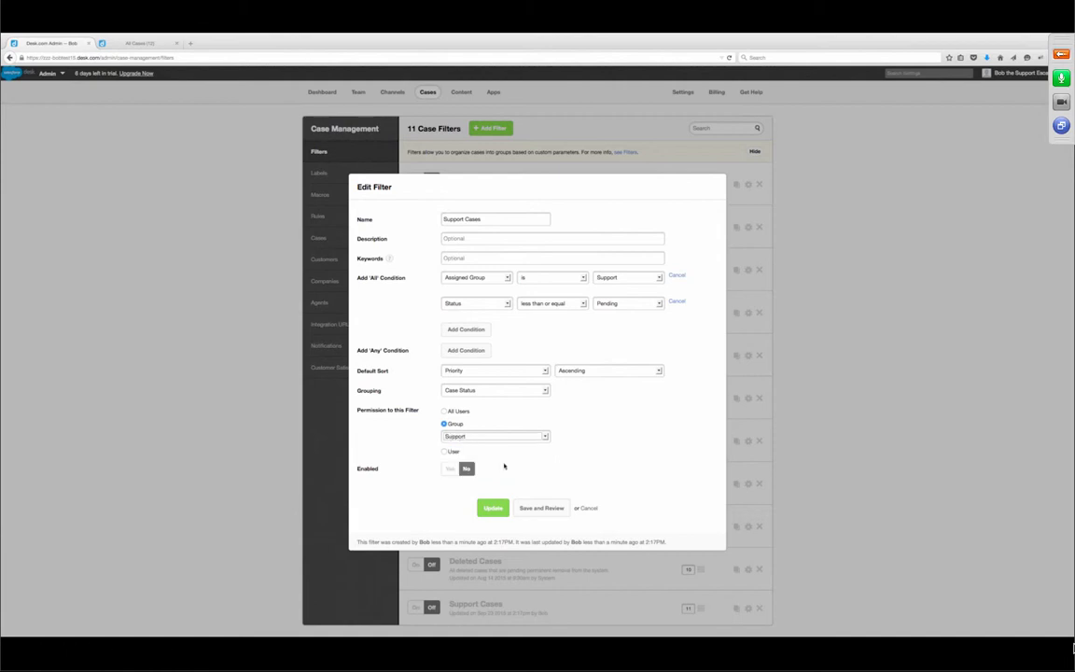
{"action": "left_click", "coordinate": [448, 471]}
{"action": "left_click", "coordinate": [496, 510]}
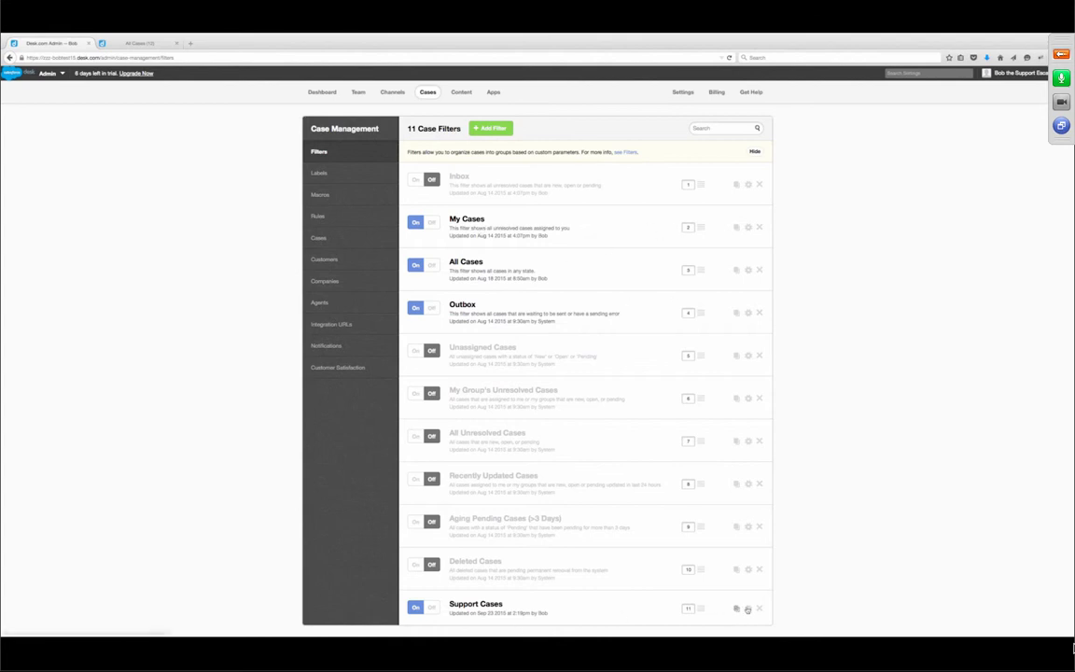
- Drag Support Cases to third place, directly below My Cases
{"action": "left_click_drag", "start_coordinate": [666, 605], "coordinate": [679, 265]}
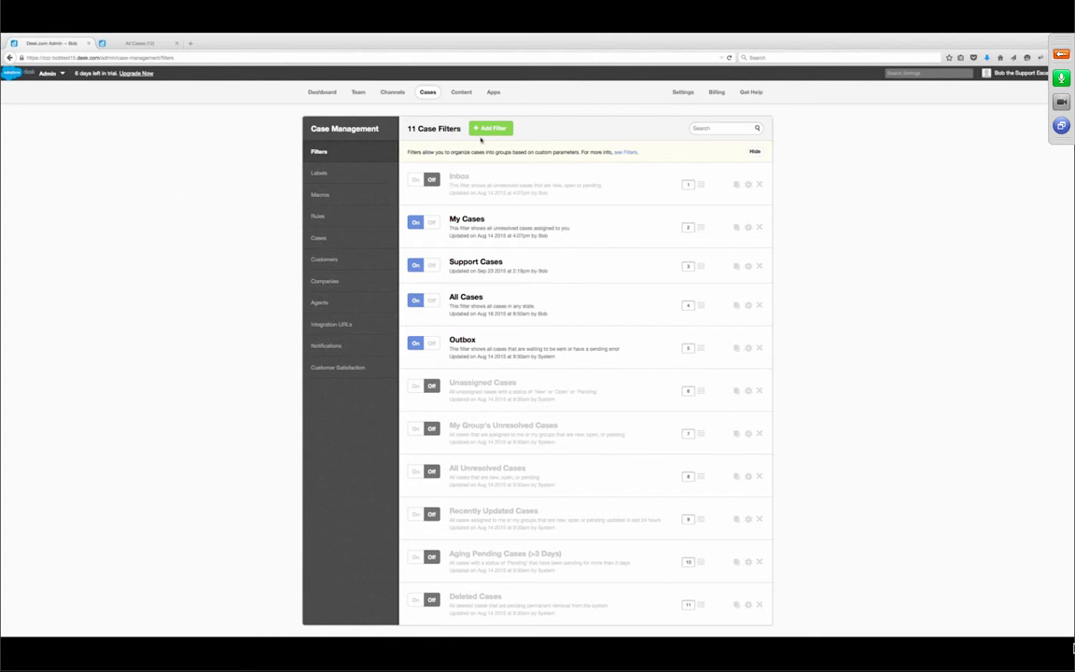
- Create a 'Sales Cases' filter with the condition Assigned Group is Sales
{"action": "left_click", "coordinate": [489, 130]}
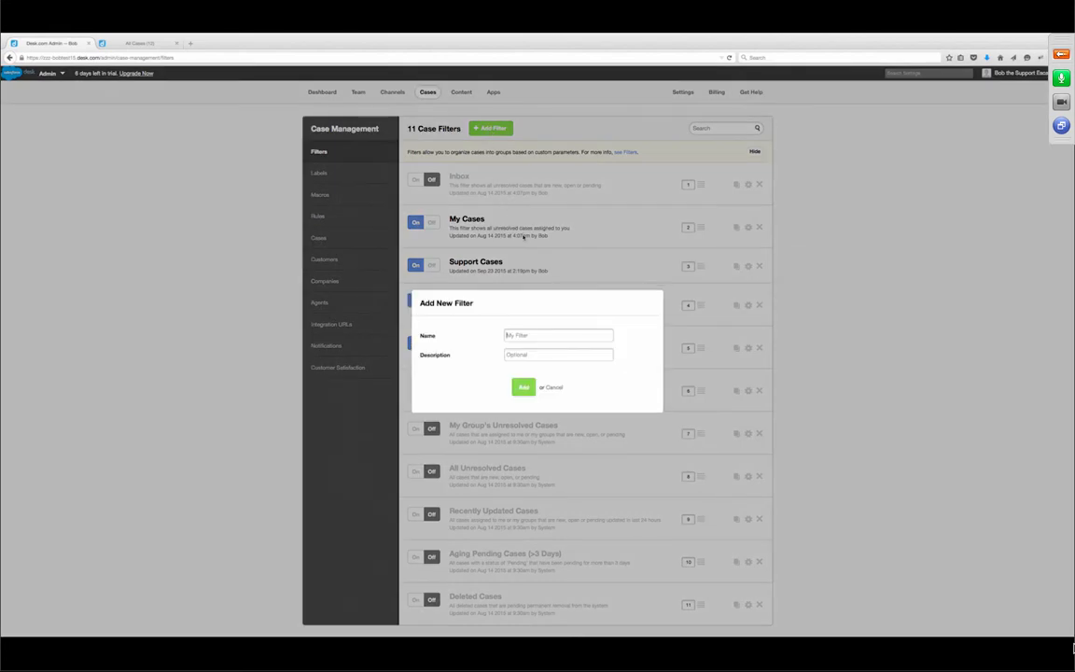
{"action": "type", "text": "Sales Cases"}
{"action": "left_click", "coordinate": [524, 388]}
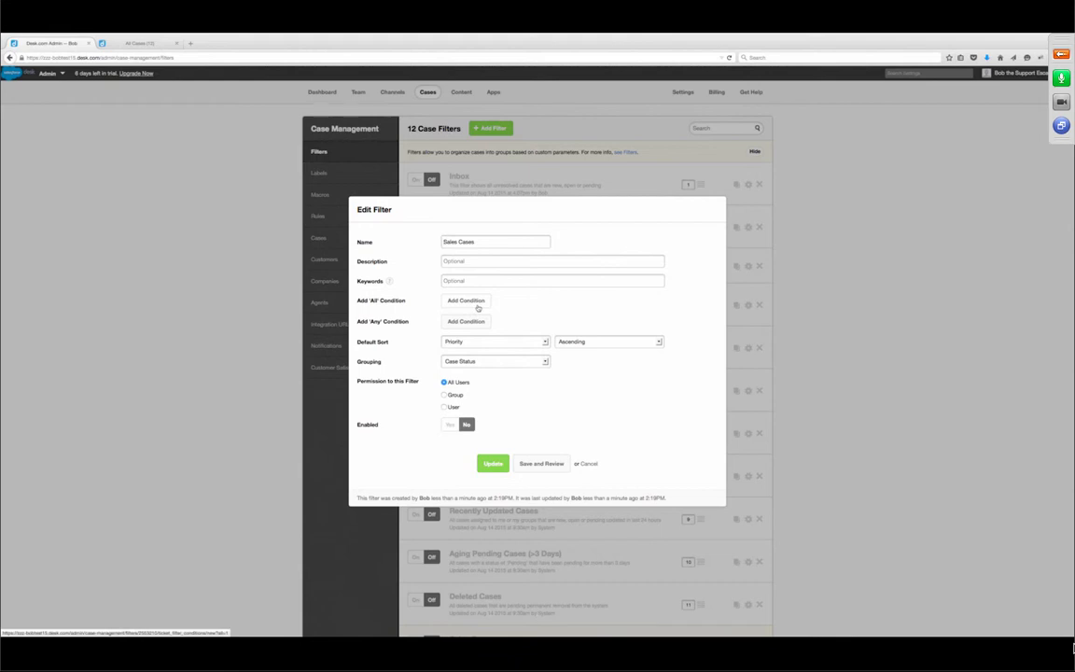
{"action": "left_click", "coordinate": [476, 303]}
{"action": "left_click", "coordinate": [497, 291]}
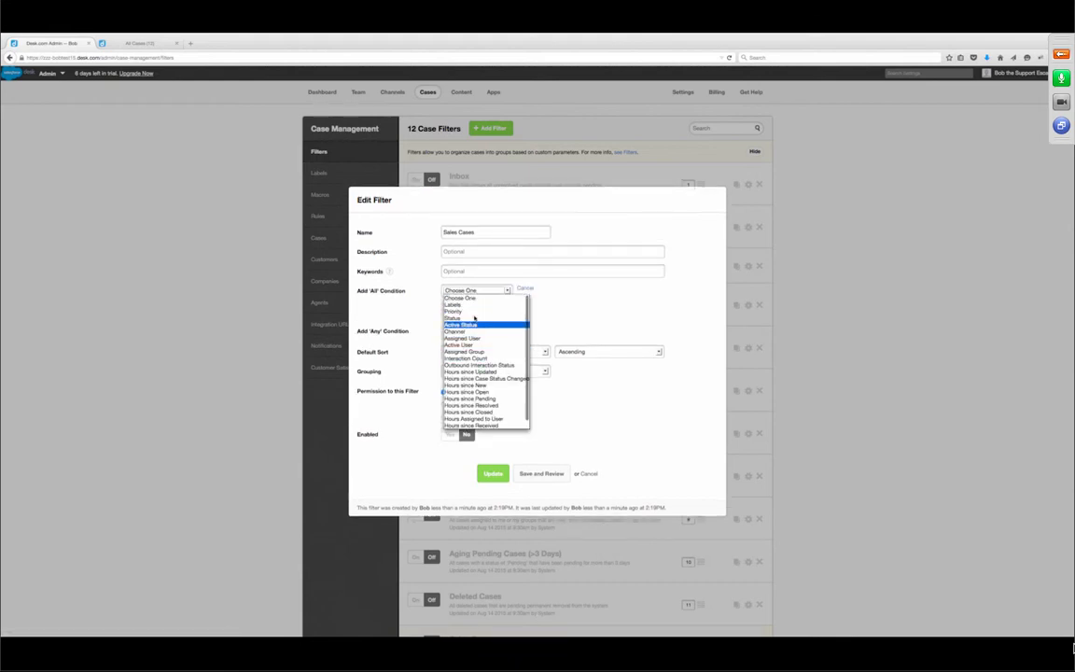
{"action": "left_click", "coordinate": [474, 352]}
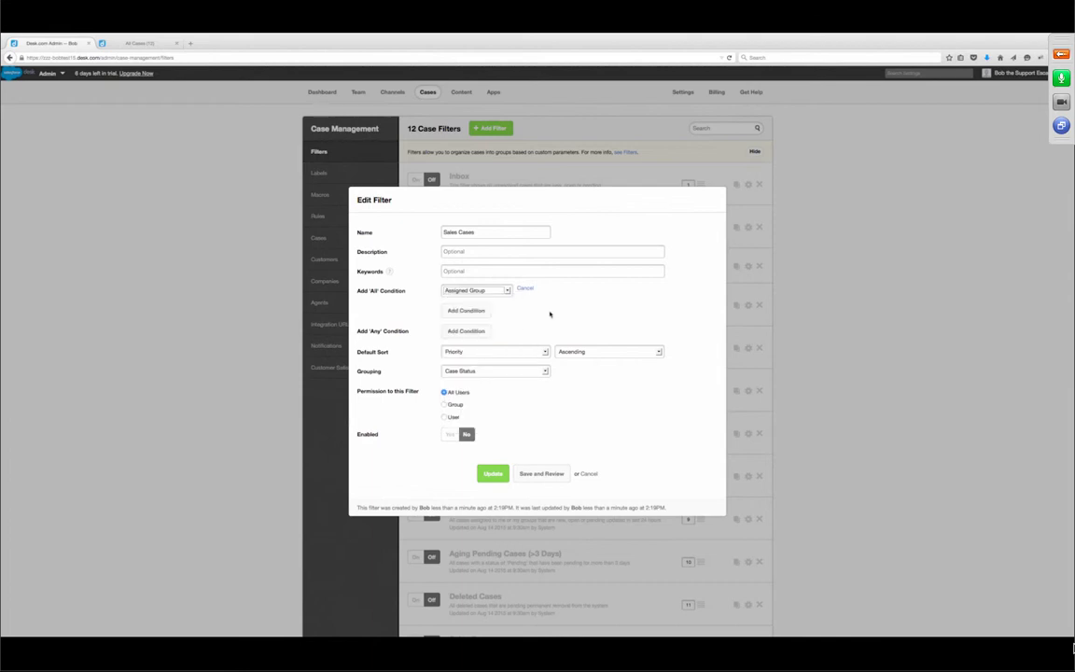
{"action": "left_click", "coordinate": [625, 290]}
{"action": "left_click", "coordinate": [614, 320]}
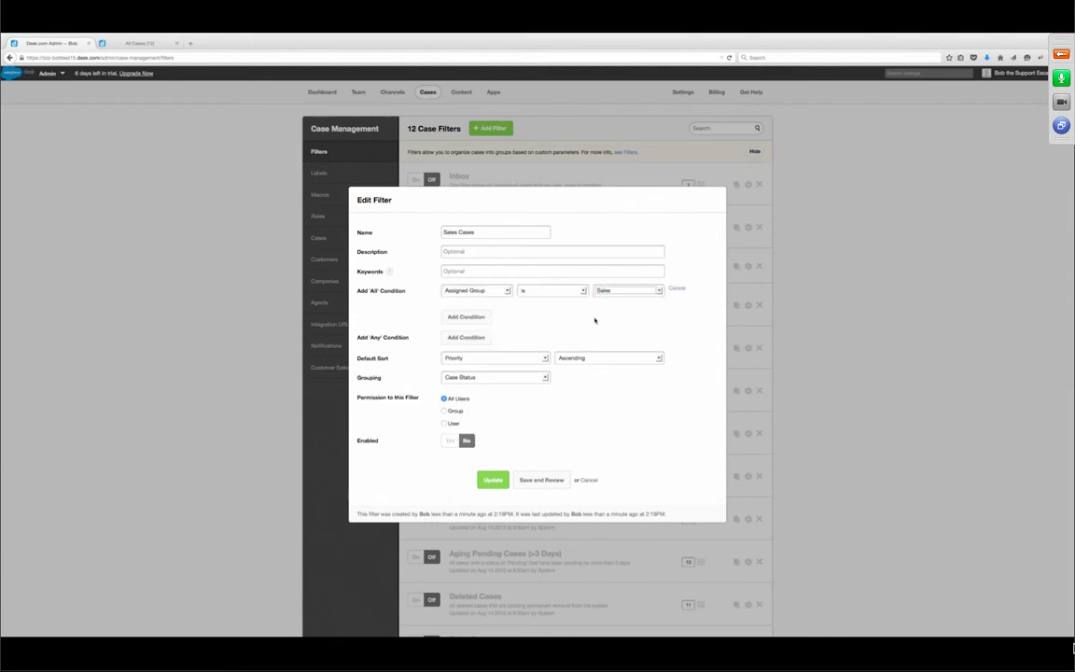
- Add a second condition Status less than or equal to Pending
{"action": "left_click", "coordinate": [469, 317]}
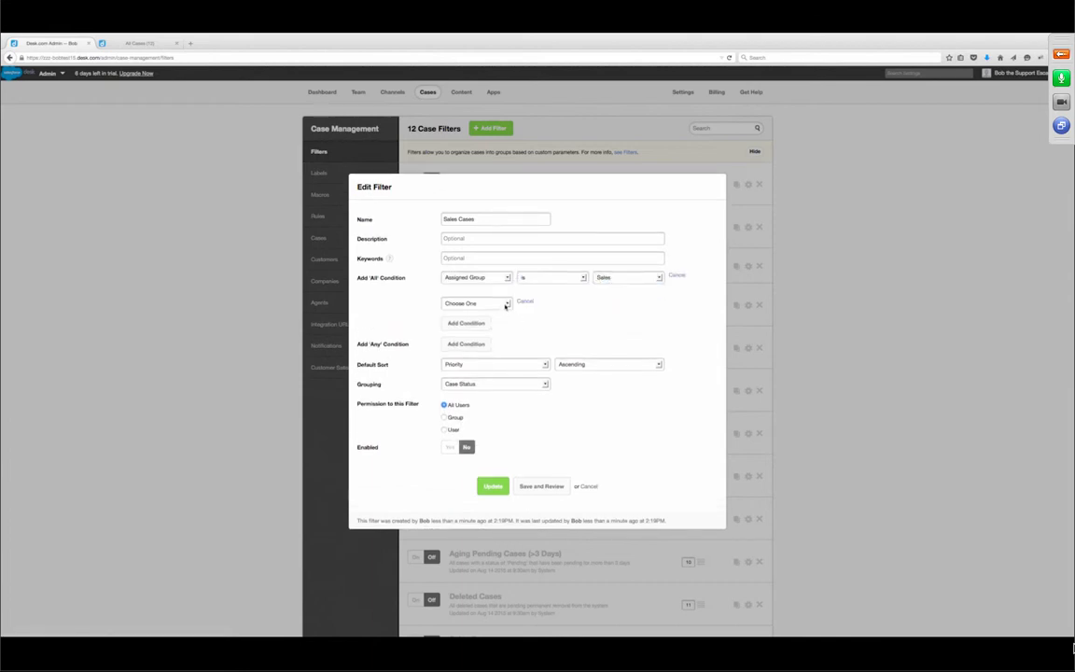
{"action": "left_click", "coordinate": [504, 303]}
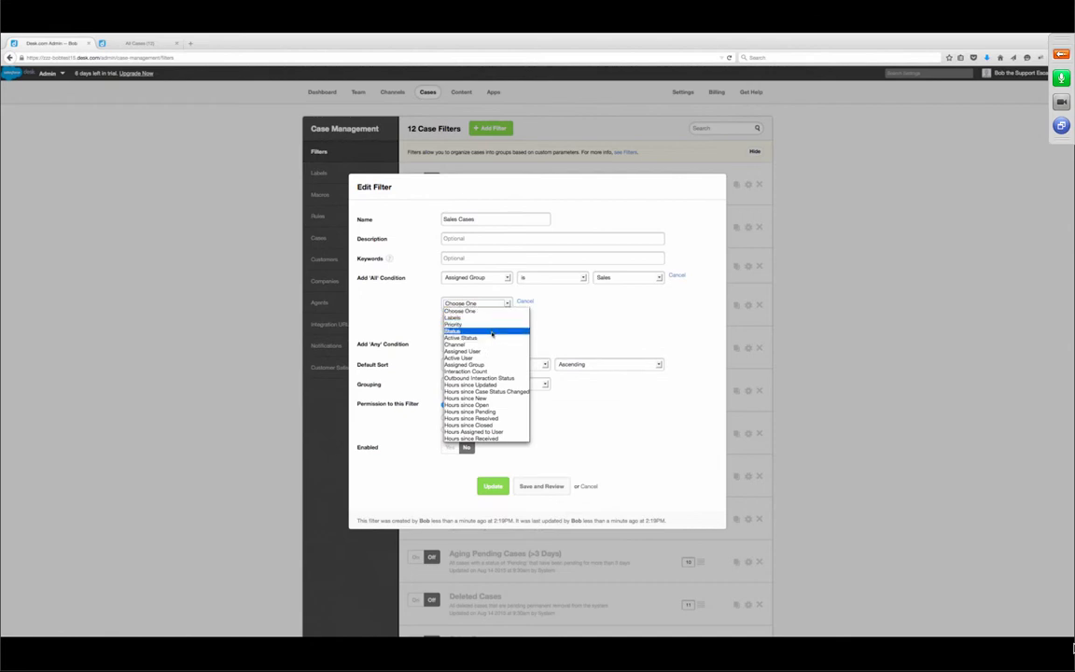
{"action": "left_click", "coordinate": [485, 331]}
{"action": "left_click", "coordinate": [576, 303]}
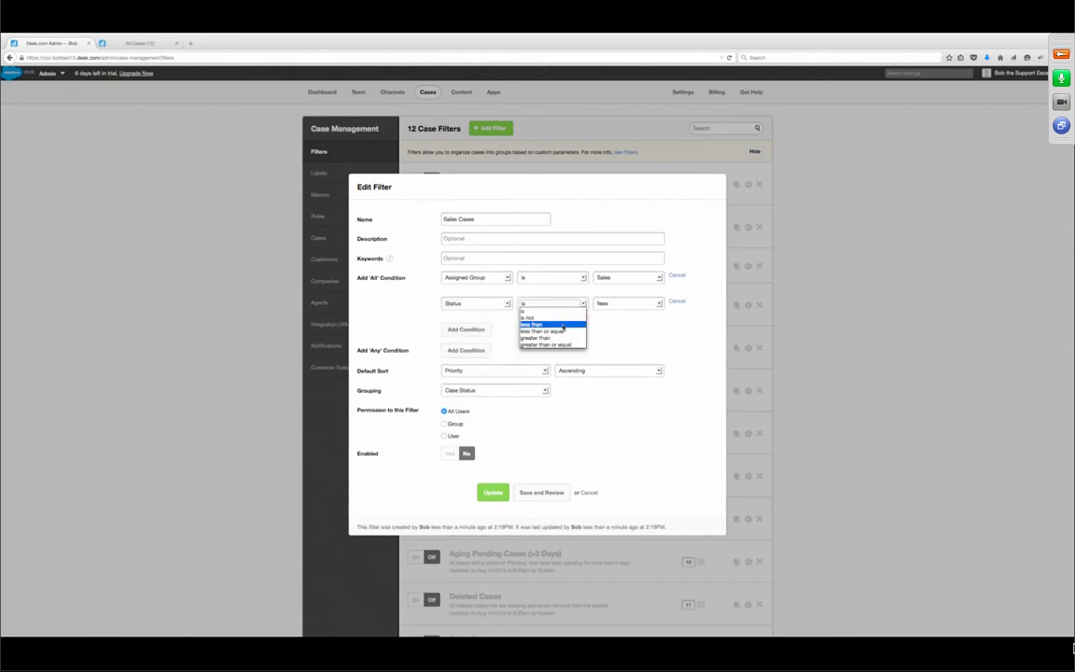
{"action": "left_click", "coordinate": [546, 332]}
{"action": "left_click", "coordinate": [627, 303]}
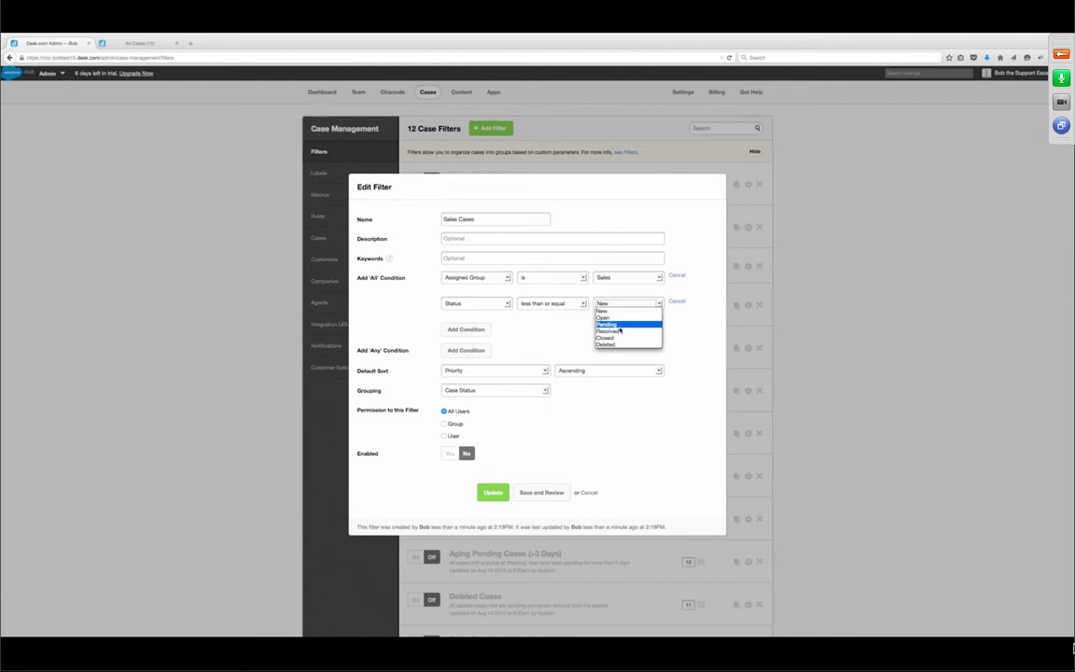
{"action": "left_click", "coordinate": [619, 324]}
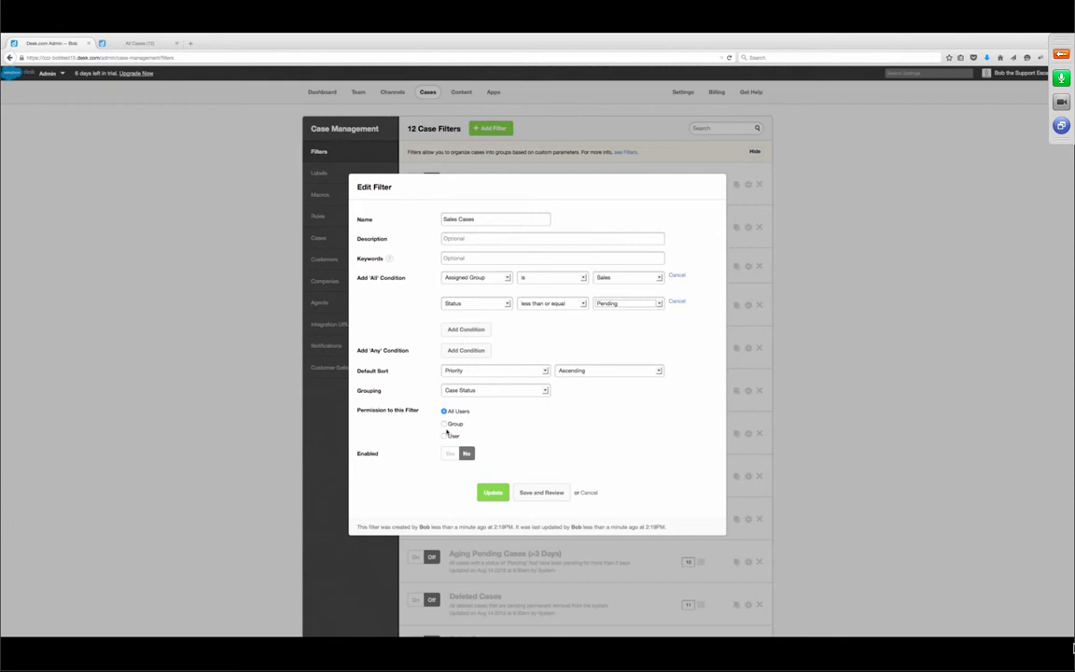
- Give the filter Group permission Sales, set Enabled to Yes, and update it
{"action": "left_click", "coordinate": [444, 425]}
{"action": "left_click", "coordinate": [499, 435]}
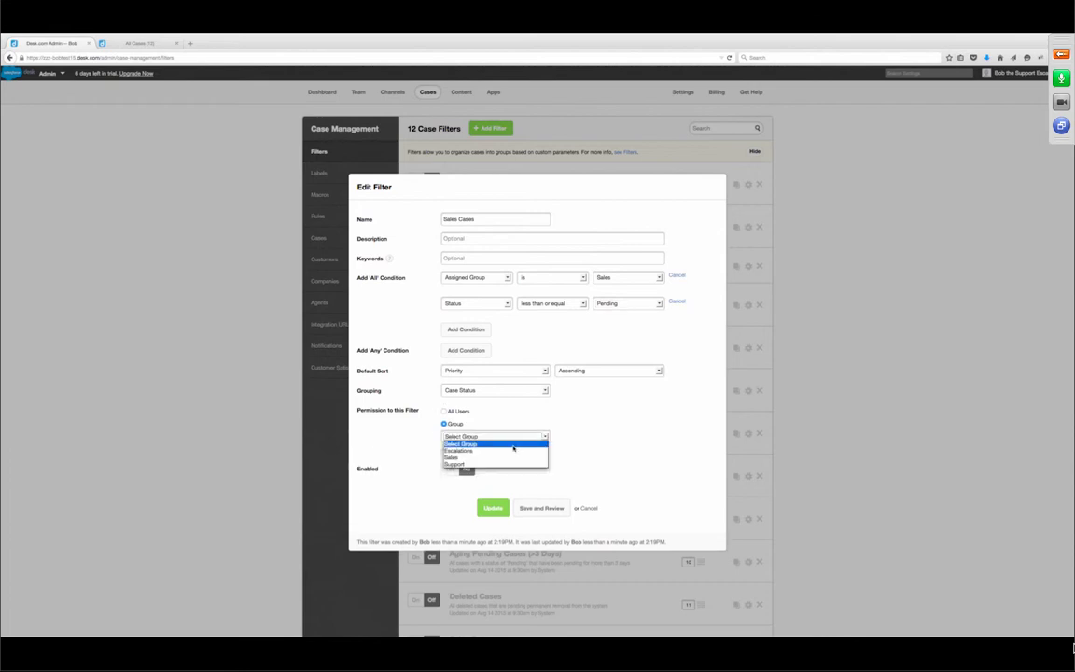
{"action": "left_click", "coordinate": [508, 458]}
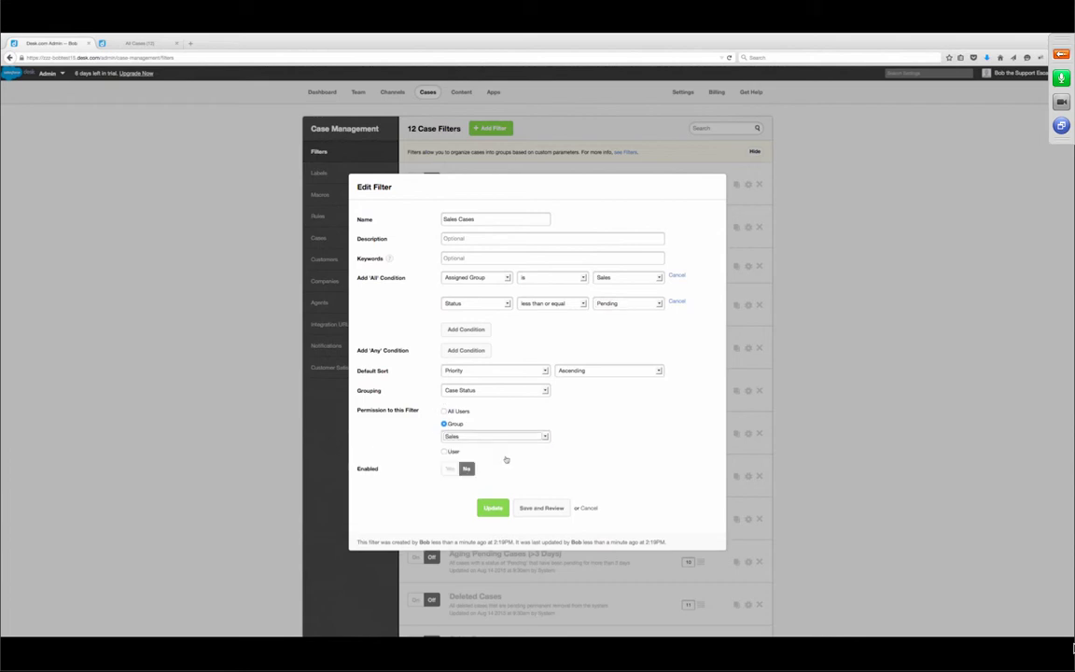
{"action": "left_click", "coordinate": [449, 470]}
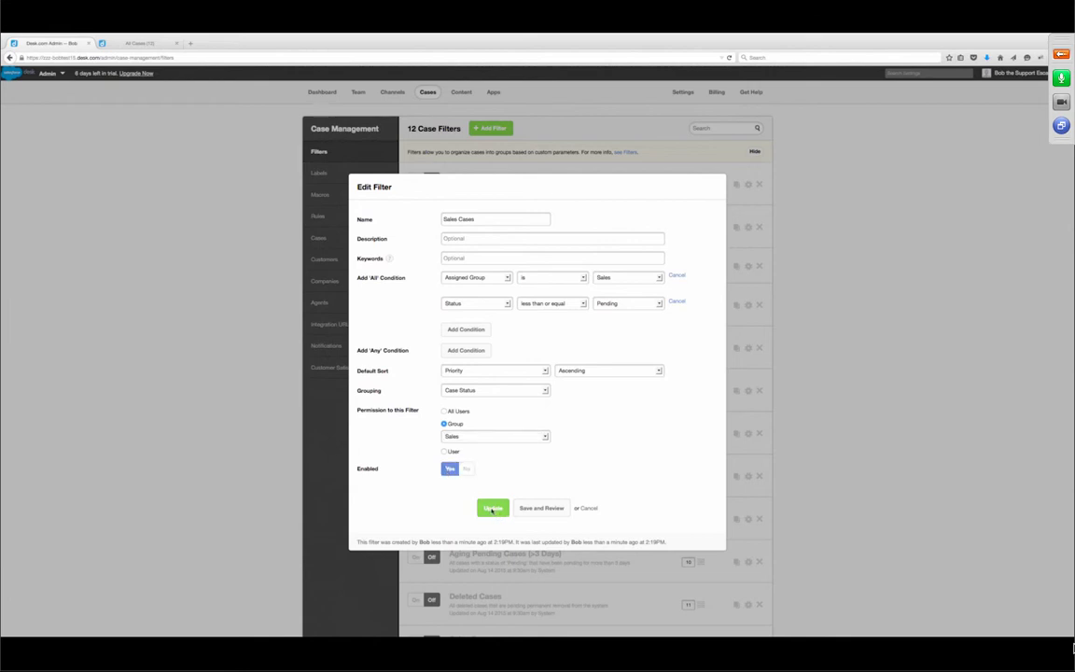
{"action": "left_click", "coordinate": [492, 510]}
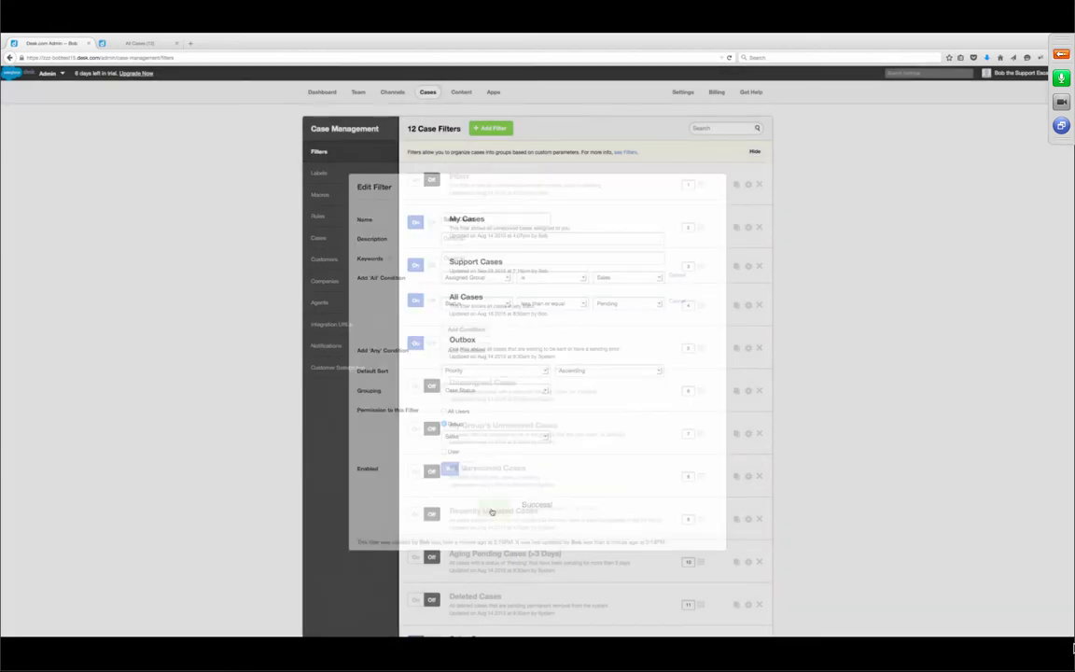
- Drag Sales Cases up to fourth place, just below Support Cases
{"action": "scroll", "coordinate": [614, 511], "scroll_direction": "down", "scroll_amount": 2}
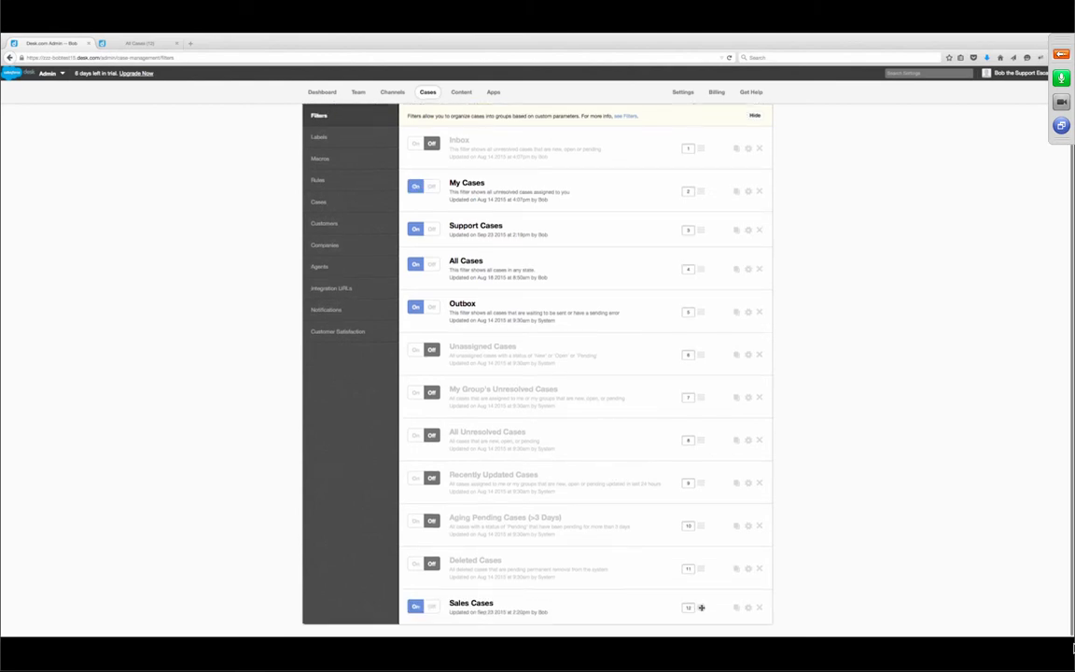
{"action": "left_click_drag", "start_coordinate": [697, 607], "coordinate": [667, 286]}
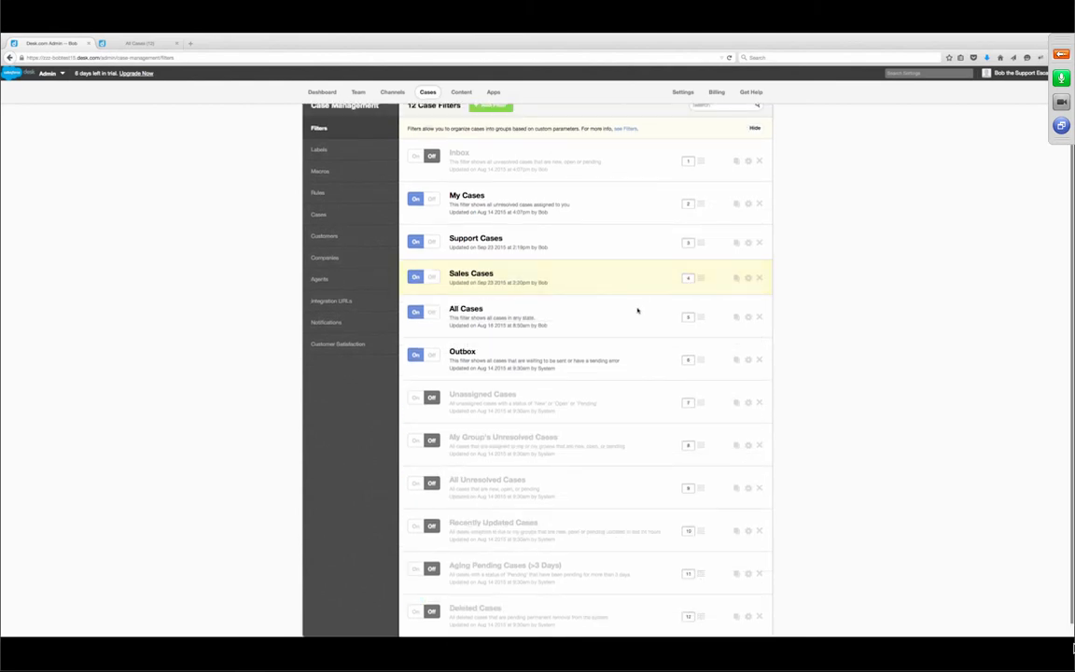
{"action": "scroll", "coordinate": [499, 144], "scroll_direction": "up", "scroll_amount": 1}
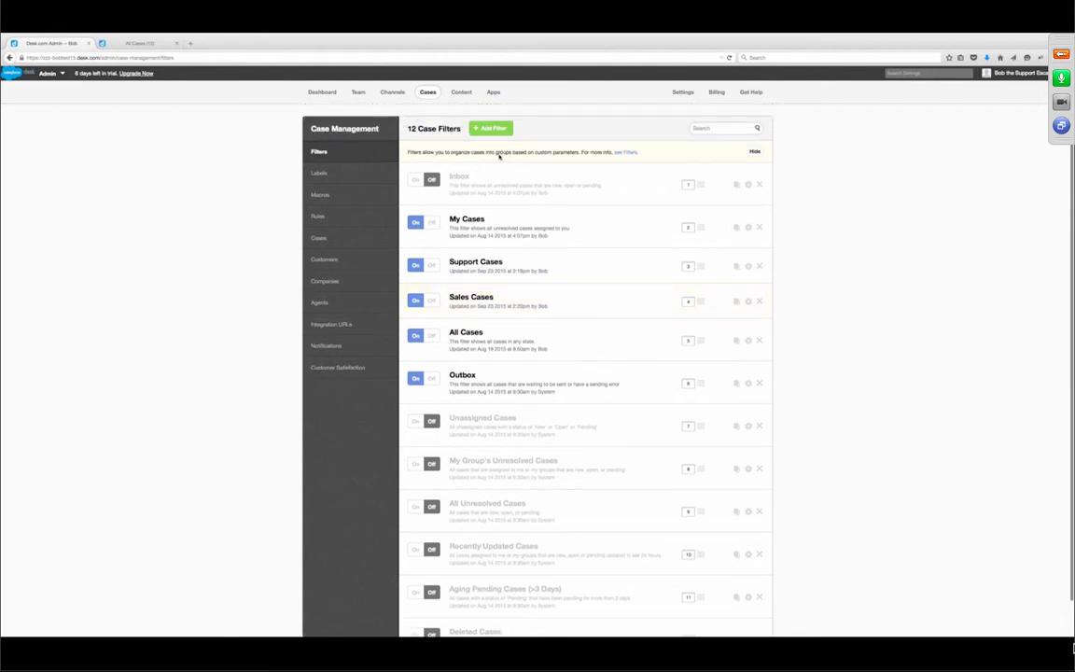
- Add a new case filter named 'Escalation' and open its edit form
{"action": "left_click", "coordinate": [493, 128]}
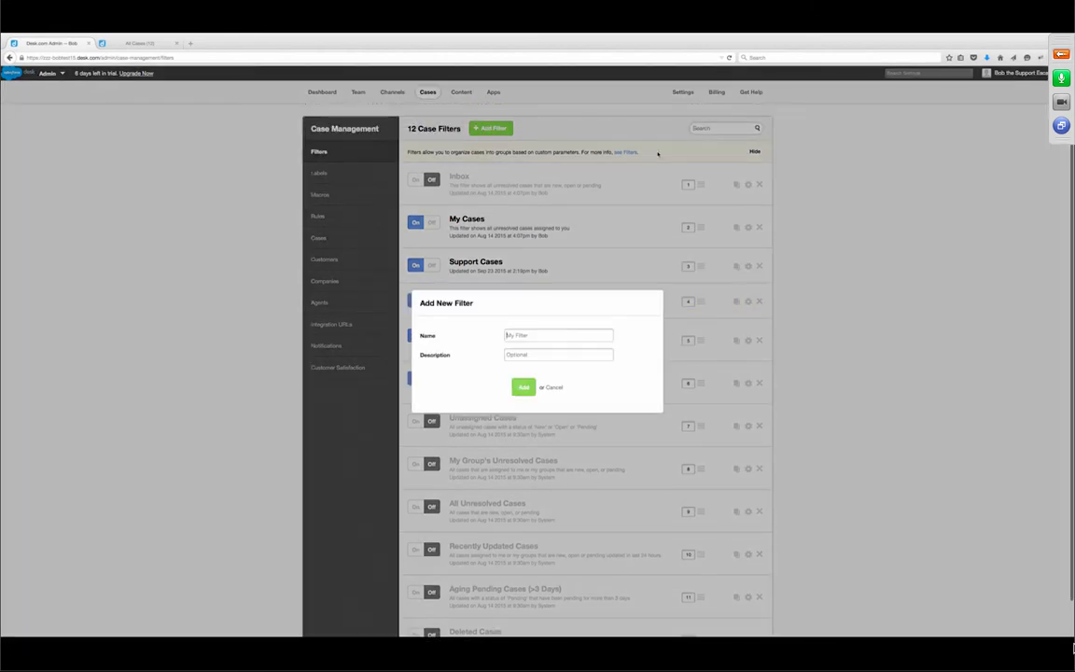
{"action": "type", "text": "Esc"}
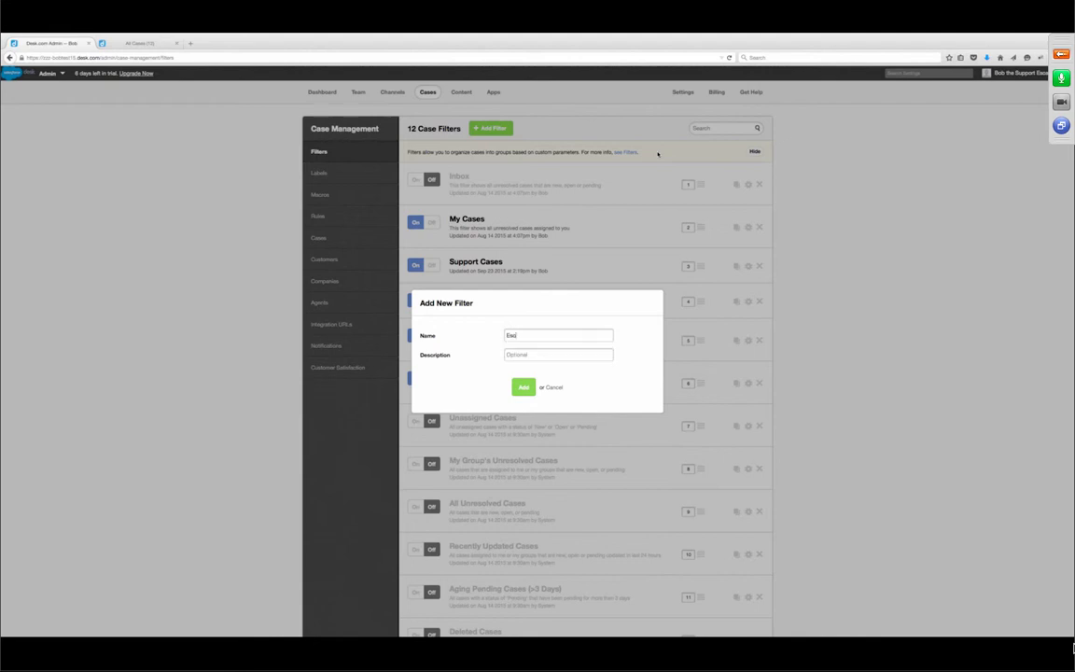
{"action": "type", "text": "alation"}
{"action": "left_click", "coordinate": [523, 387]}
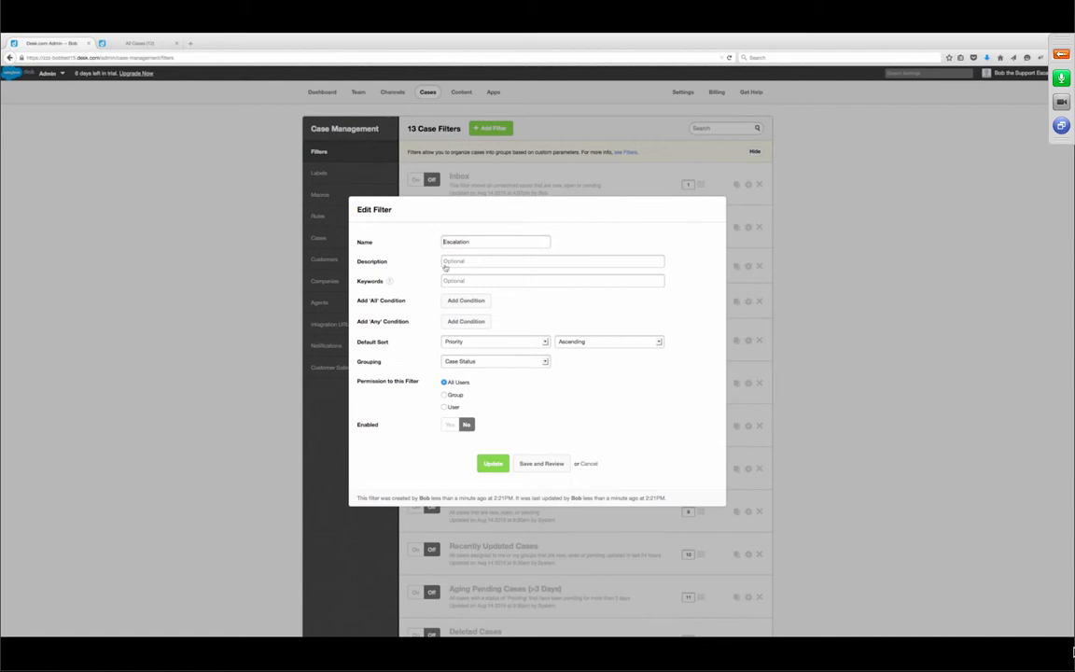
- Add Any conditions: Labels contains Escalate, or Assigned Group is Escalations
{"action": "left_click", "coordinate": [463, 323]}
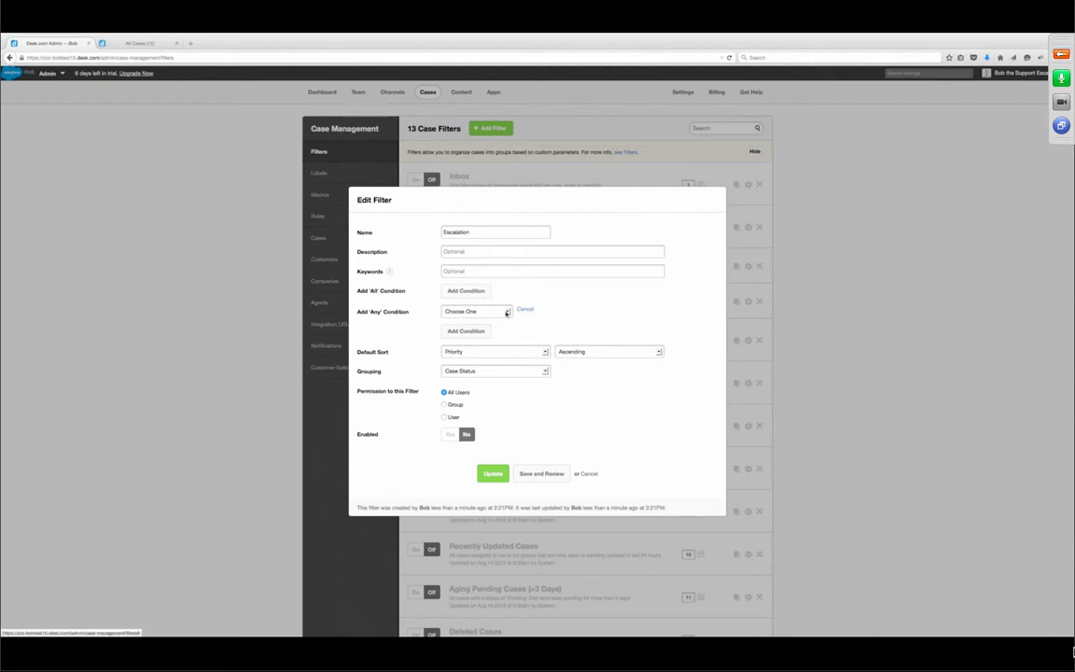
{"action": "left_click", "coordinate": [490, 311]}
{"action": "left_click", "coordinate": [491, 324]}
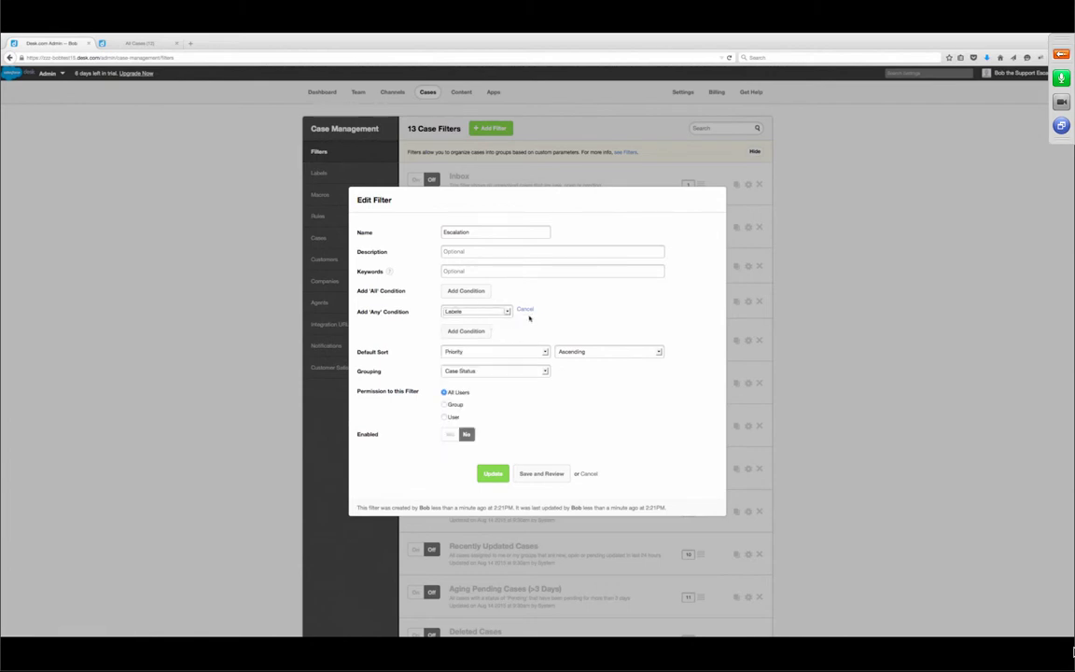
{"action": "left_click", "coordinate": [606, 311]}
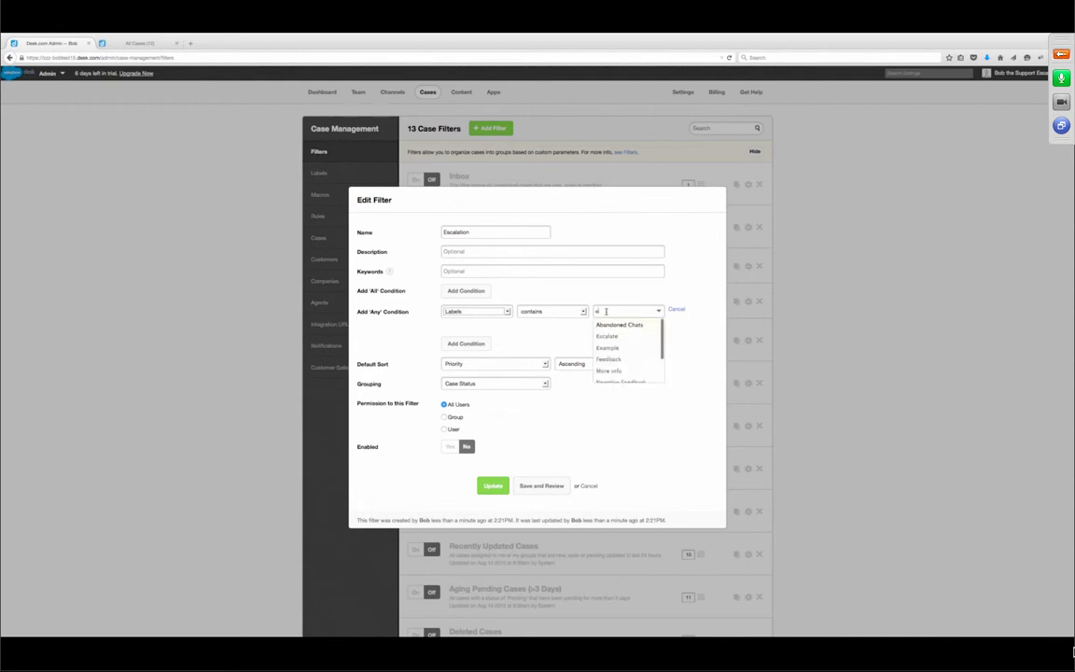
{"action": "type", "text": "esc"}
{"action": "left_click", "coordinate": [611, 326]}
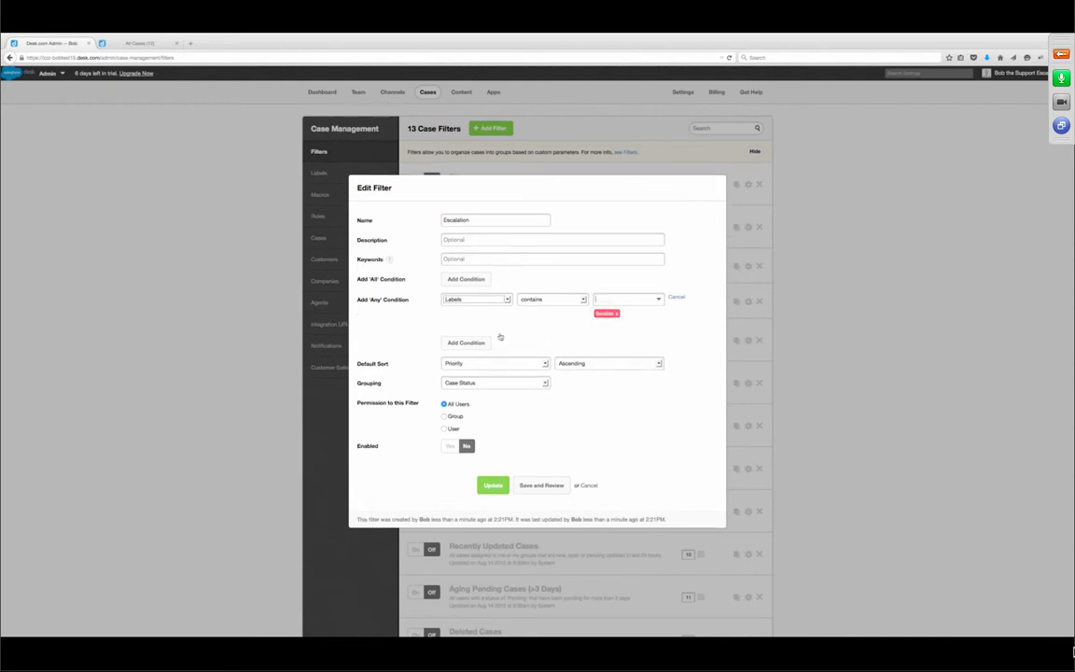
{"action": "left_click", "coordinate": [472, 344]}
{"action": "left_click", "coordinate": [492, 333]}
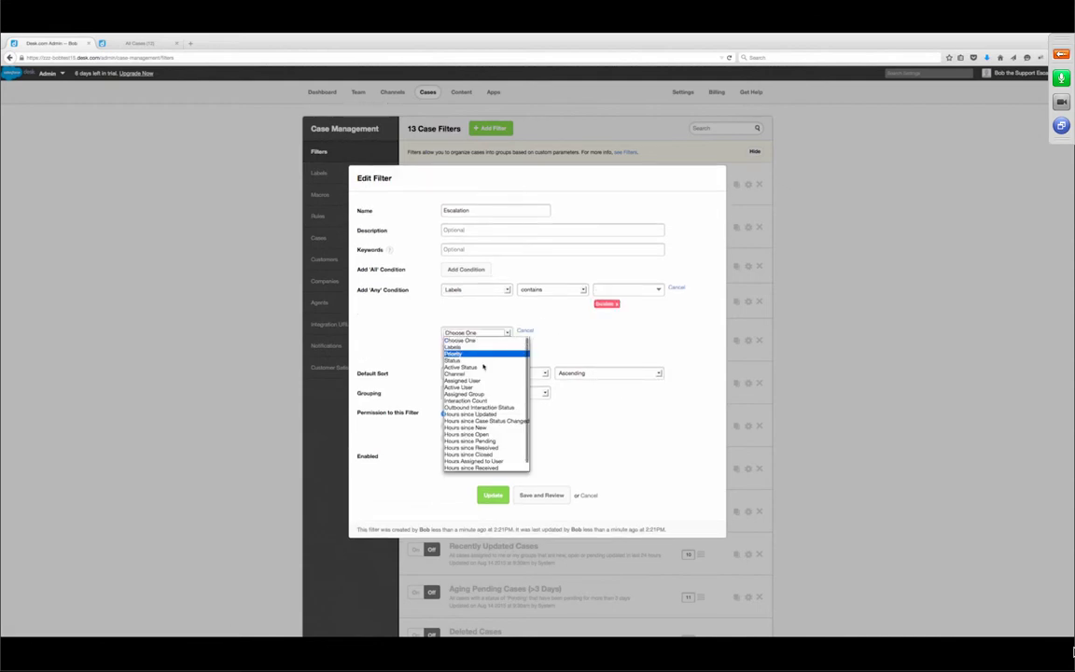
{"action": "left_click", "coordinate": [480, 393]}
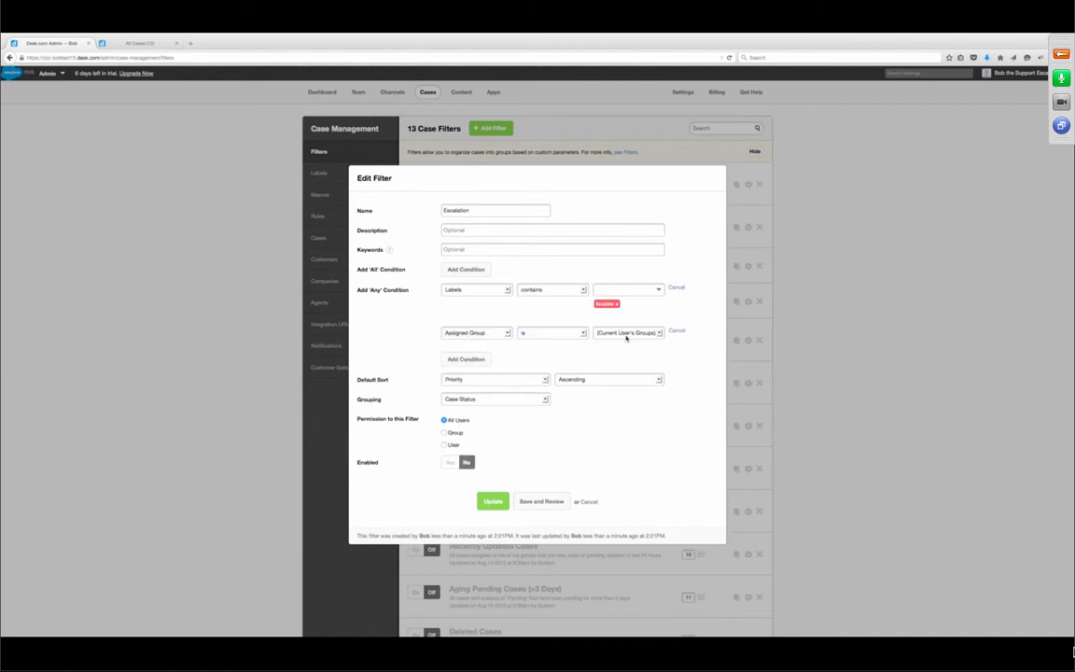
{"action": "left_click", "coordinate": [634, 333]}
{"action": "left_click", "coordinate": [621, 356]}
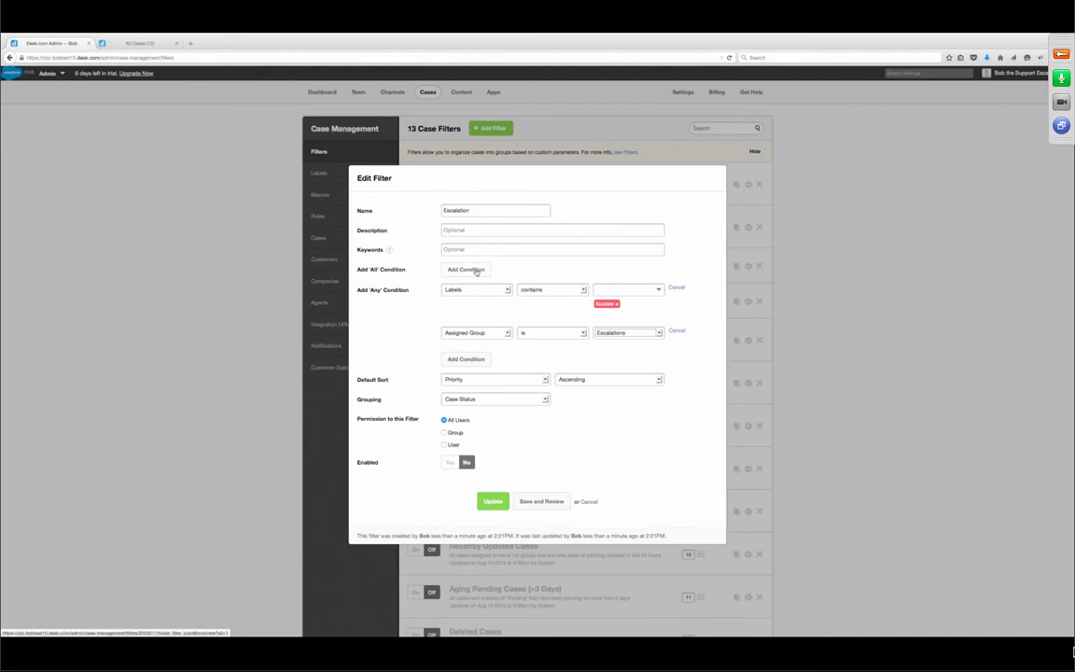
- Add an All condition requiring Status less than or equal to Pending
{"action": "left_click", "coordinate": [476, 271]}
{"action": "left_click", "coordinate": [500, 255]}
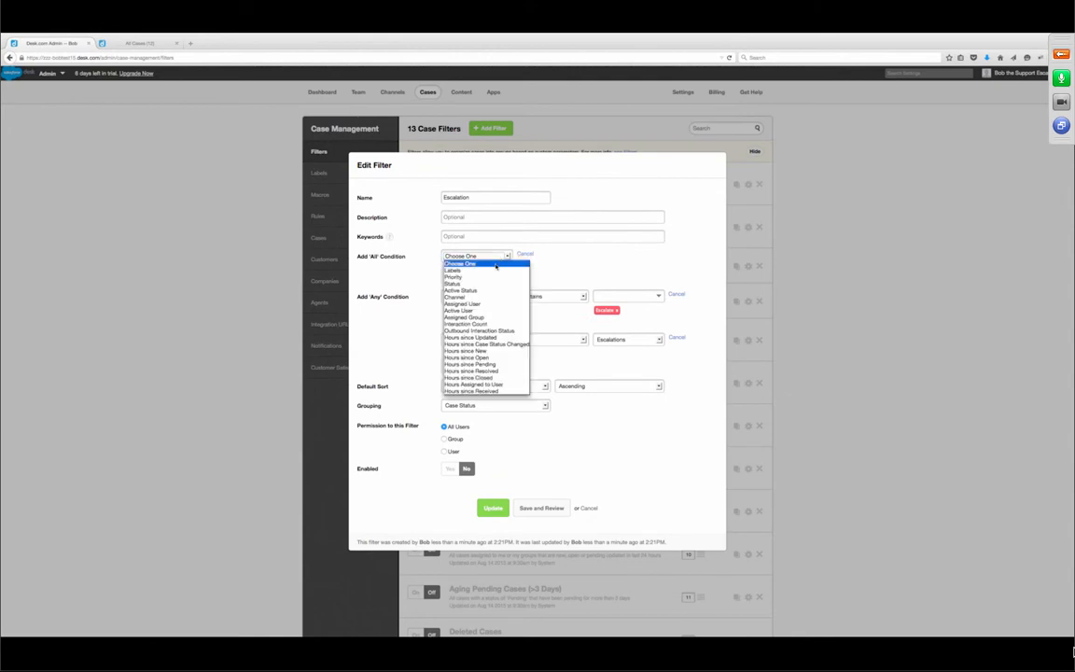
{"action": "left_click", "coordinate": [484, 286]}
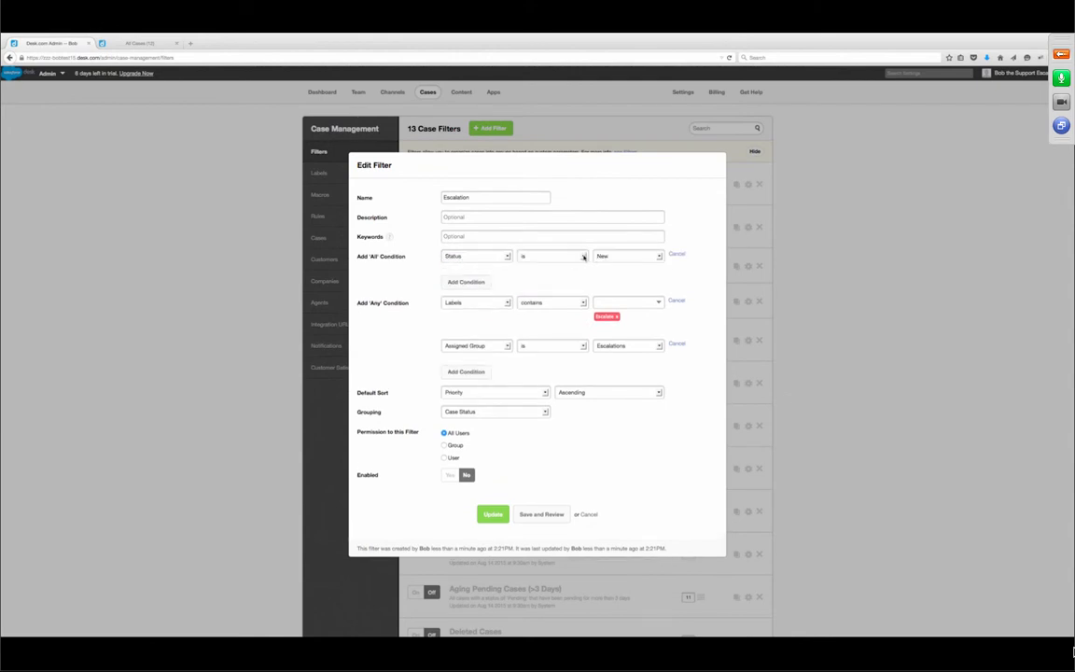
{"action": "left_click", "coordinate": [581, 255]}
{"action": "left_click", "coordinate": [561, 285]}
{"action": "left_click", "coordinate": [627, 256]}
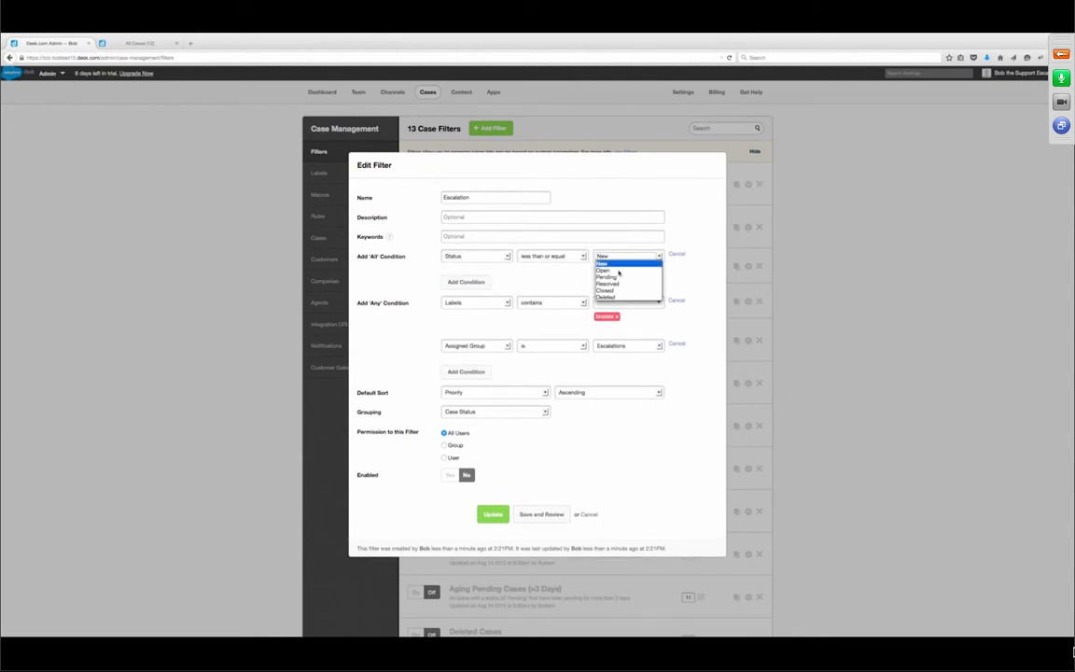
{"action": "left_click", "coordinate": [610, 287]}
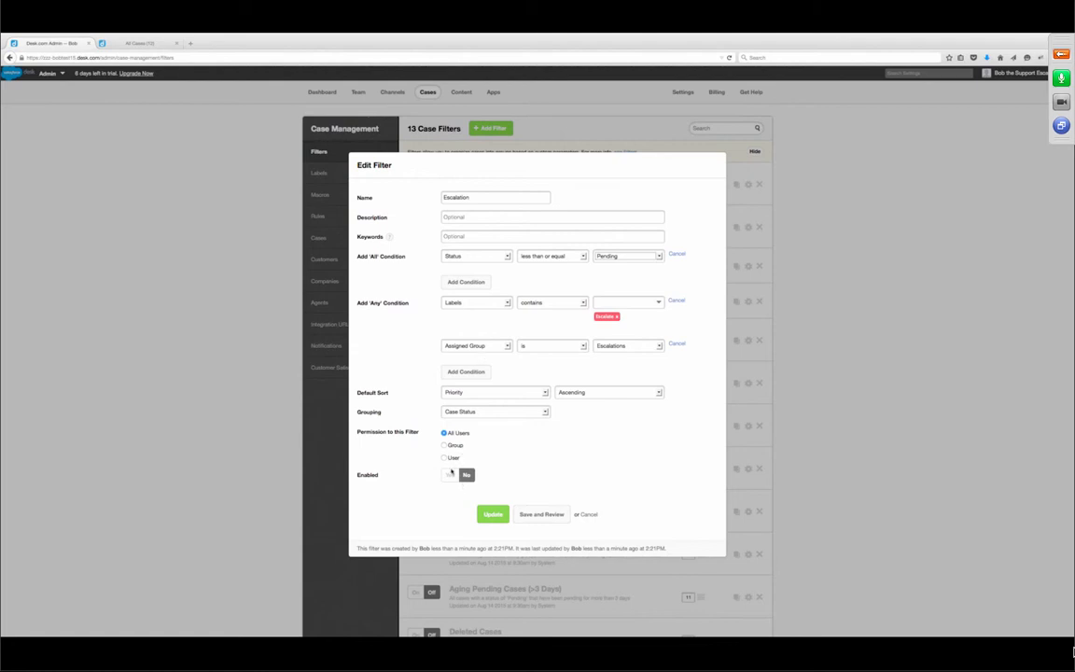
- Restrict the filter to the Escalations group, enable it, and save
{"action": "left_click", "coordinate": [444, 445]}
{"action": "left_click", "coordinate": [478, 458]}
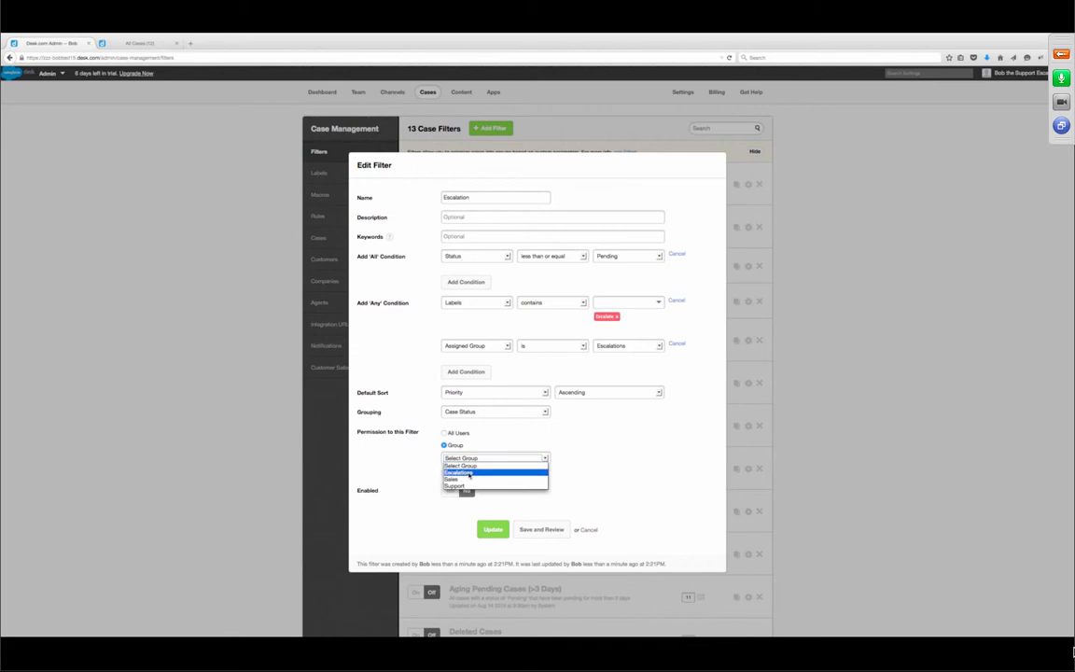
{"action": "left_click", "coordinate": [458, 472]}
{"action": "left_click", "coordinate": [449, 491]}
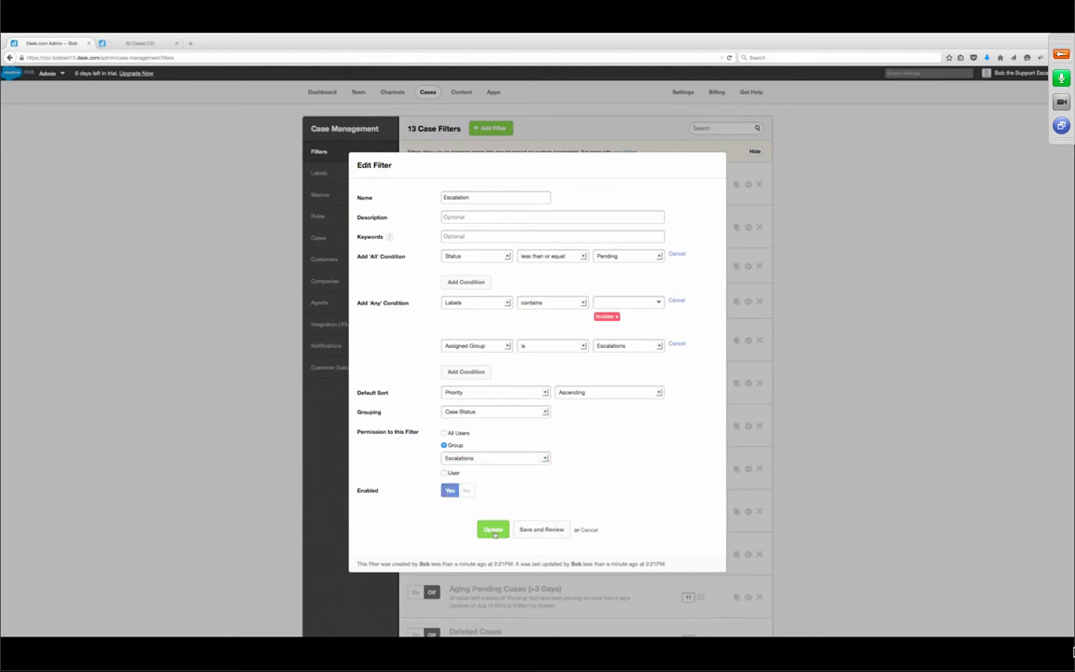
{"action": "left_click", "coordinate": [487, 530]}
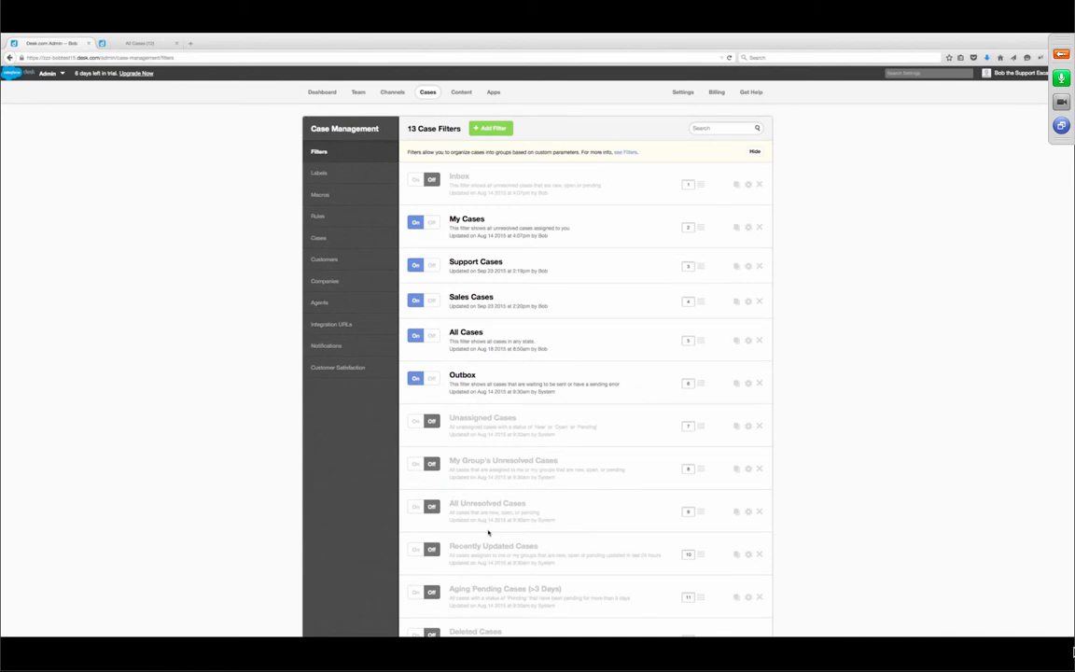
- Move the Escalation filter up to just below Support Cases and save the order
{"action": "scroll", "coordinate": [586, 578], "scroll_direction": "down", "scroll_amount": 1}
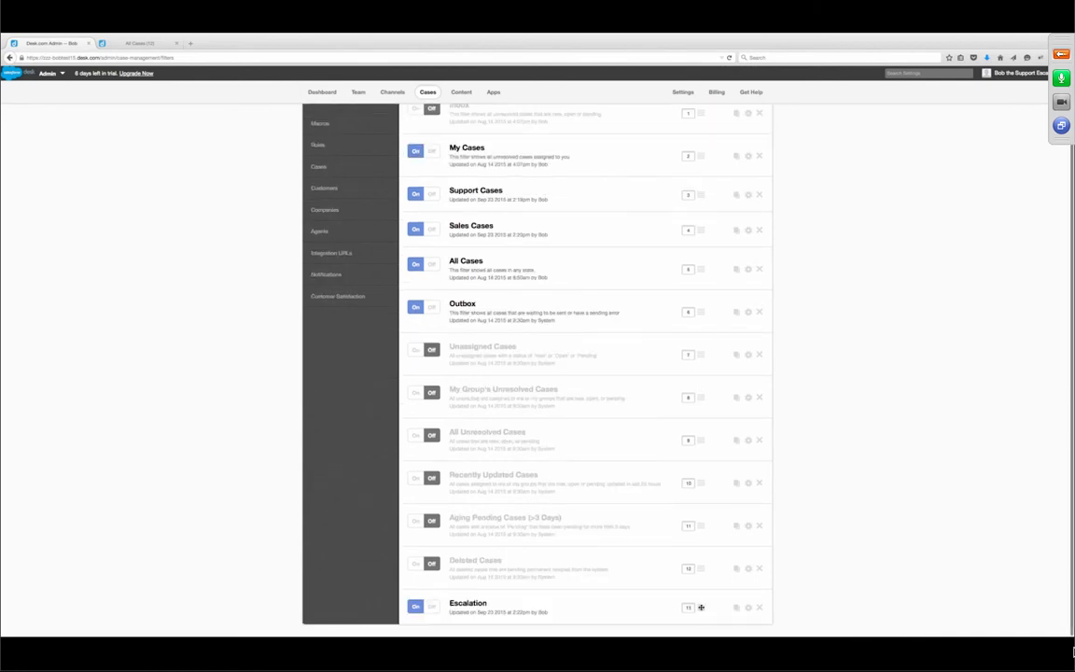
{"action": "left_click_drag", "start_coordinate": [696, 616], "coordinate": [686, 201]}
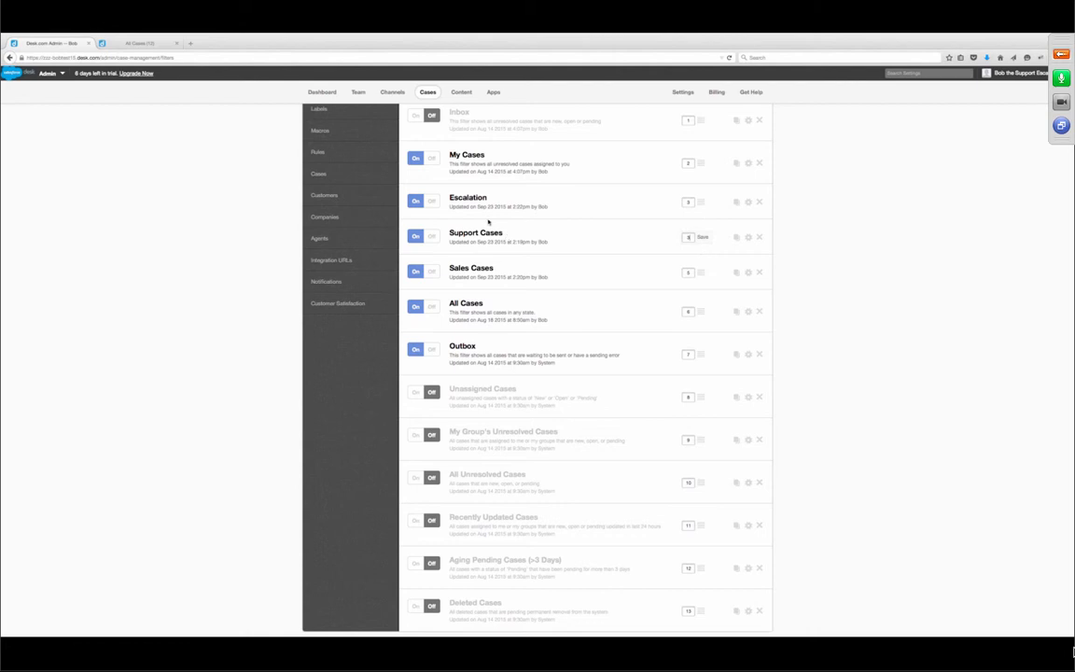
{"action": "left_click", "coordinate": [702, 237]}
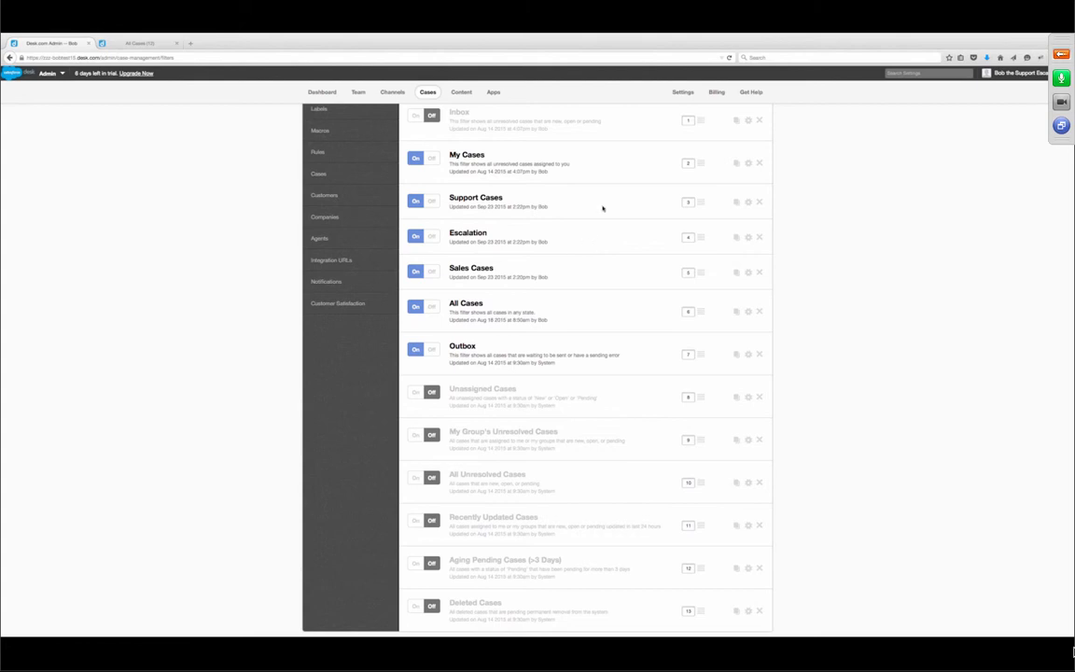
- Go to the Channels settings and open the email channel's Inbound Mail page
{"action": "scroll", "coordinate": [618, 211], "scroll_direction": "up", "scroll_amount": 2}
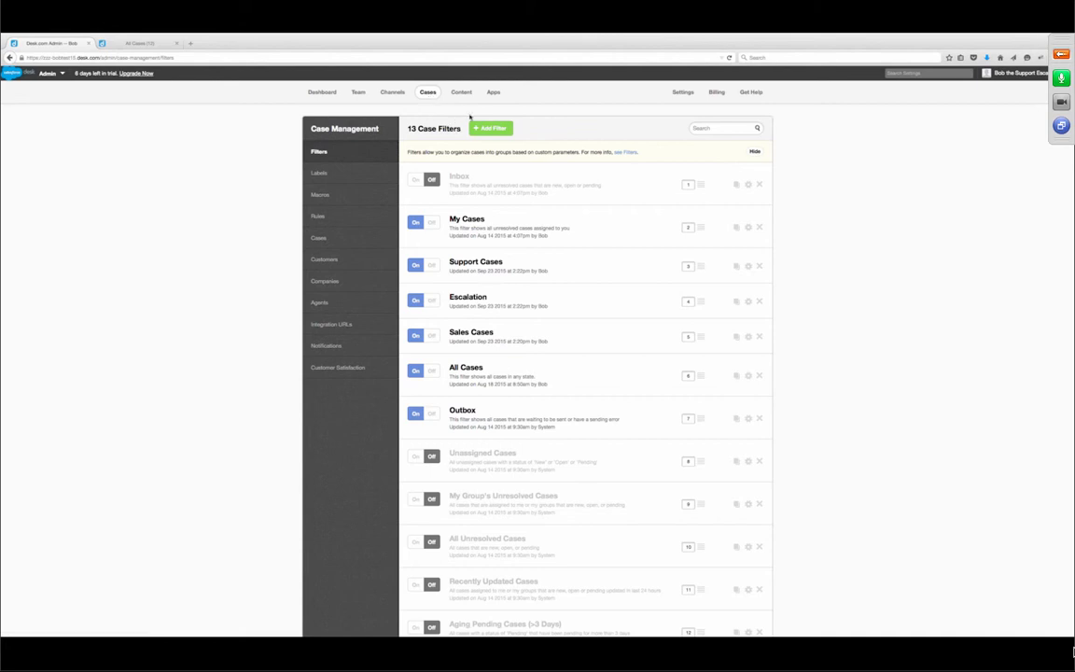
{"action": "left_click", "coordinate": [392, 93]}
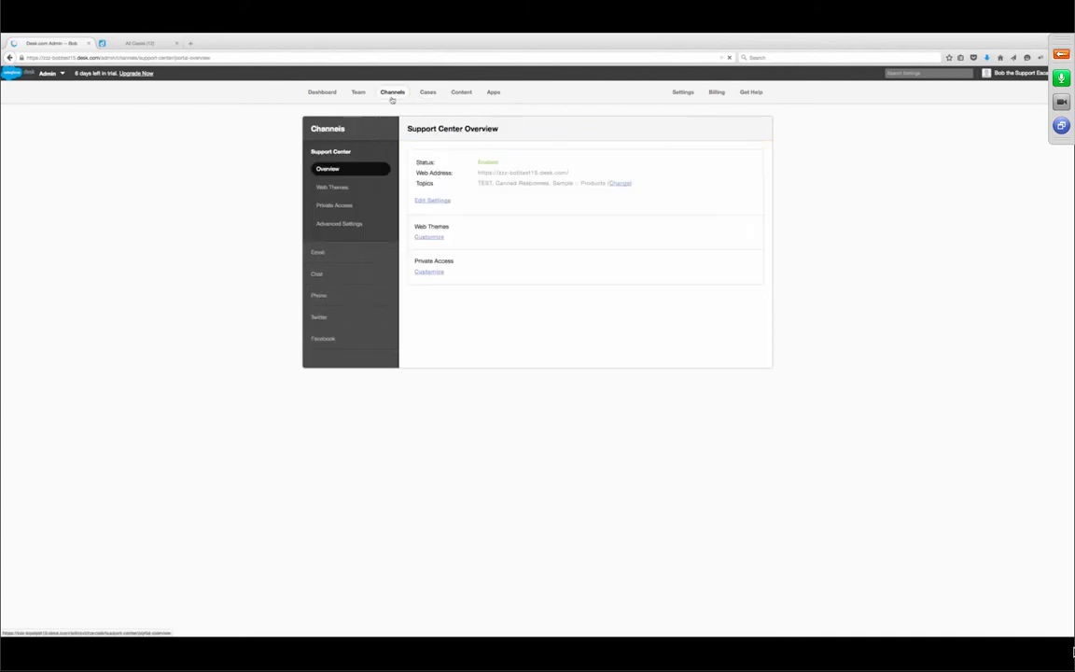
{"action": "left_click", "coordinate": [317, 253]}
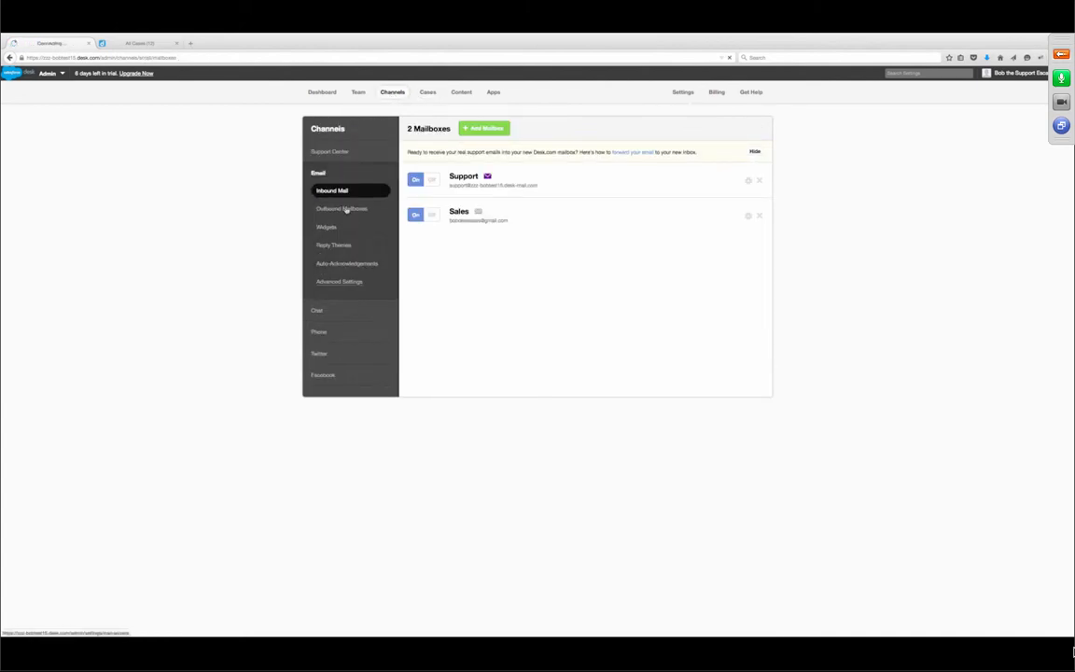
- Delete both duplicate Sales outbound mailboxes, leaving Support and one Sales mailbox
{"action": "left_click", "coordinate": [346, 209]}
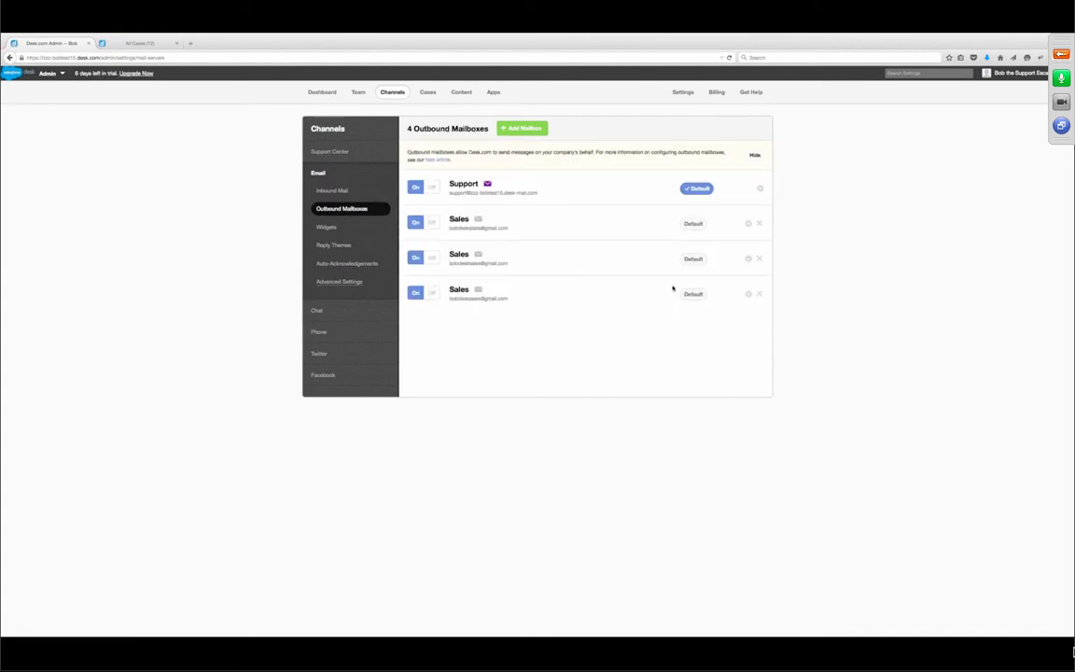
{"action": "left_click", "coordinate": [758, 259]}
{"action": "left_click", "coordinate": [716, 259]}
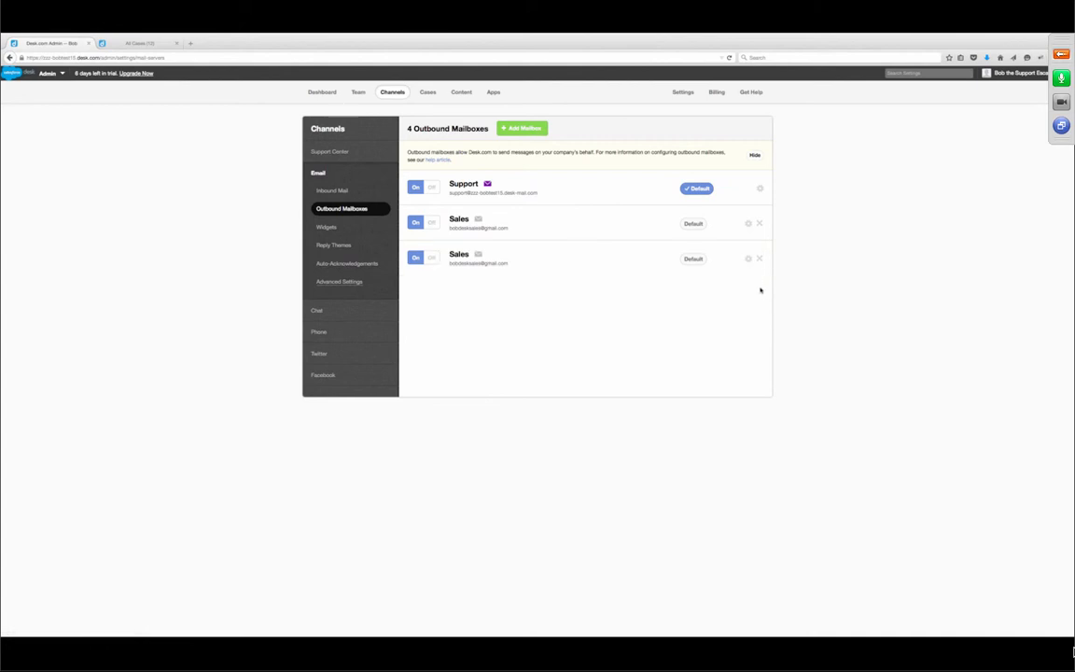
{"action": "left_click", "coordinate": [759, 259]}
{"action": "left_click", "coordinate": [715, 259]}
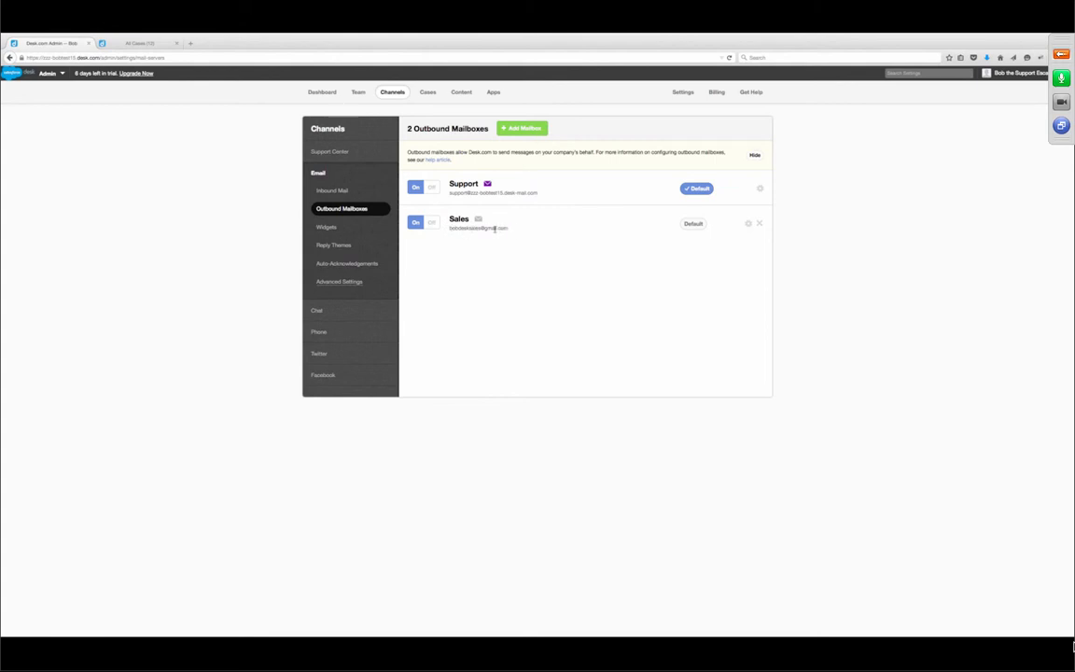
- Go to Cases > Rules and show the Outbound Interaction rules page
{"action": "left_click", "coordinate": [427, 92]}
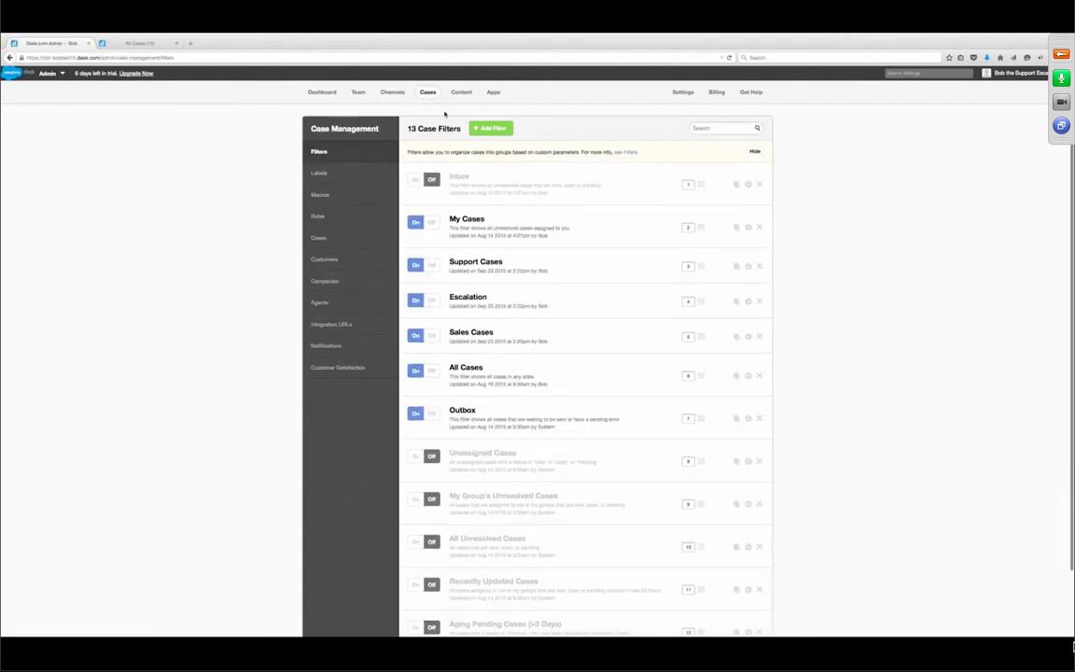
{"action": "left_click", "coordinate": [331, 215]}
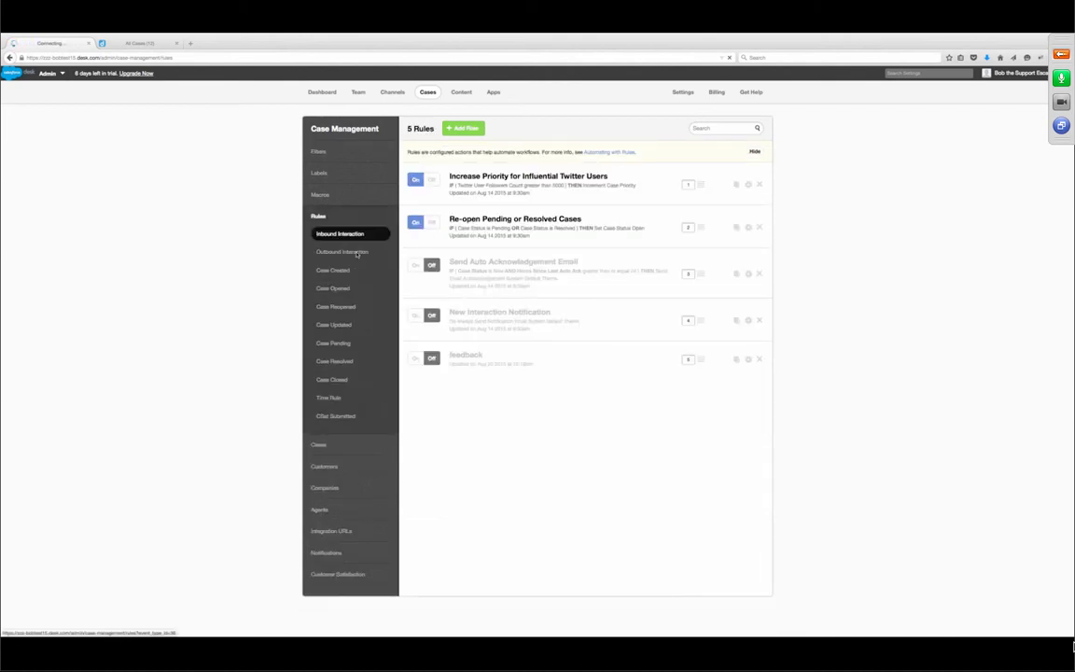
{"action": "left_click", "coordinate": [356, 252]}
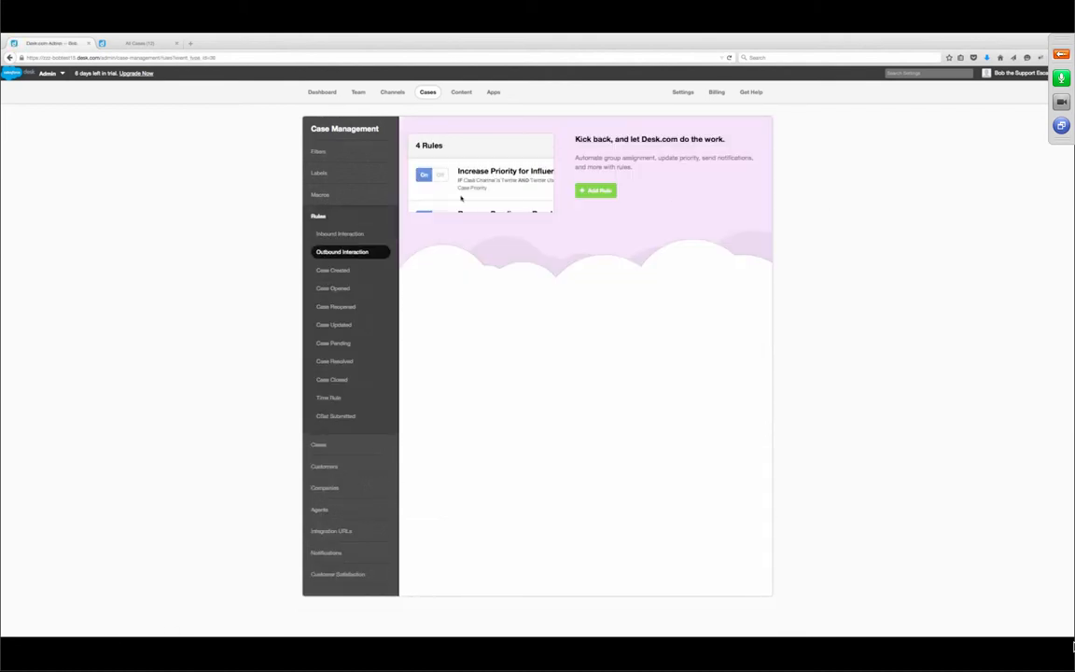
- Add an Email outbound interaction rule named 'Set the Support mailbox'
{"action": "left_click", "coordinate": [598, 191]}
{"action": "type", "text": "Set t"}
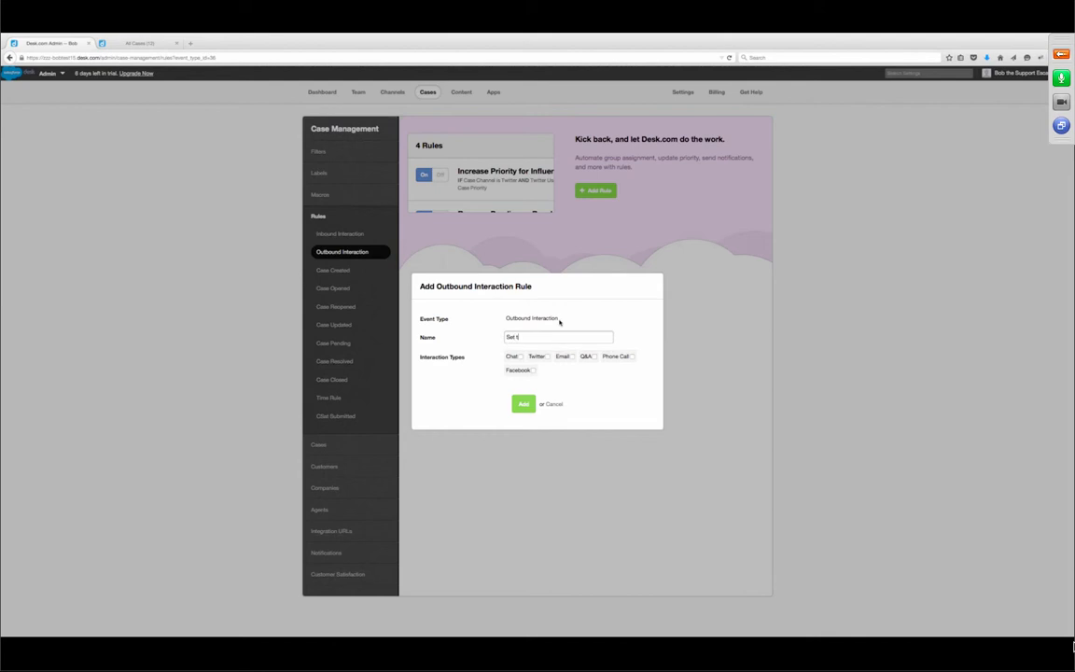
{"action": "type", "text": "he Support mailbox"}
{"action": "left_click", "coordinate": [572, 356]}
{"action": "left_click", "coordinate": [524, 405]}
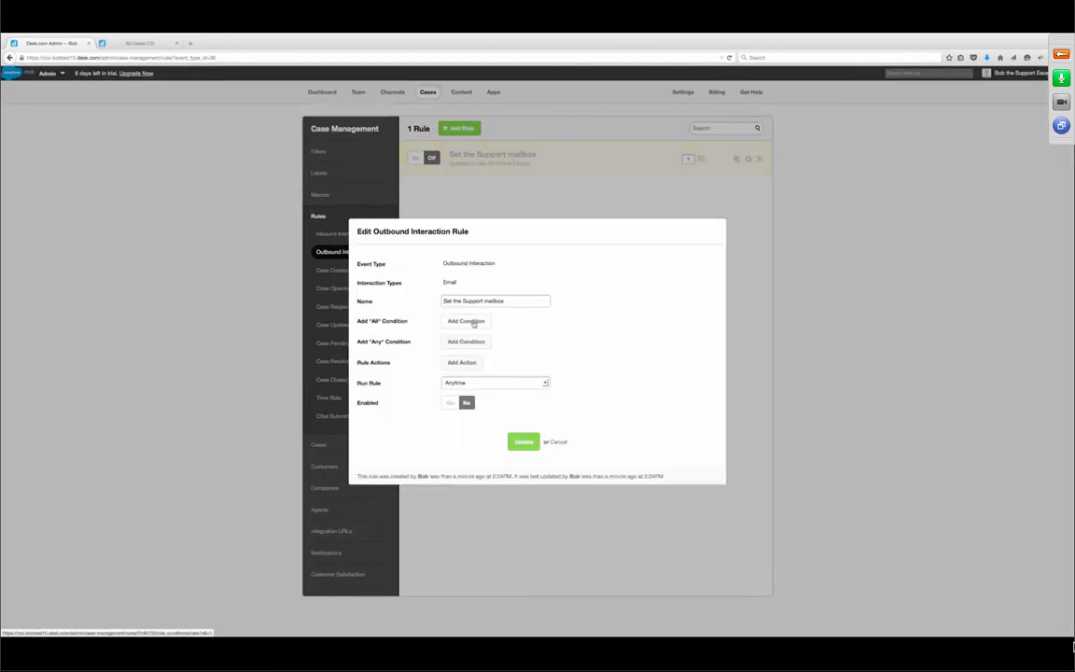
- Add the condition Case Assigned Group is Support
{"action": "left_click", "coordinate": [470, 319]}
{"action": "left_click", "coordinate": [506, 312]}
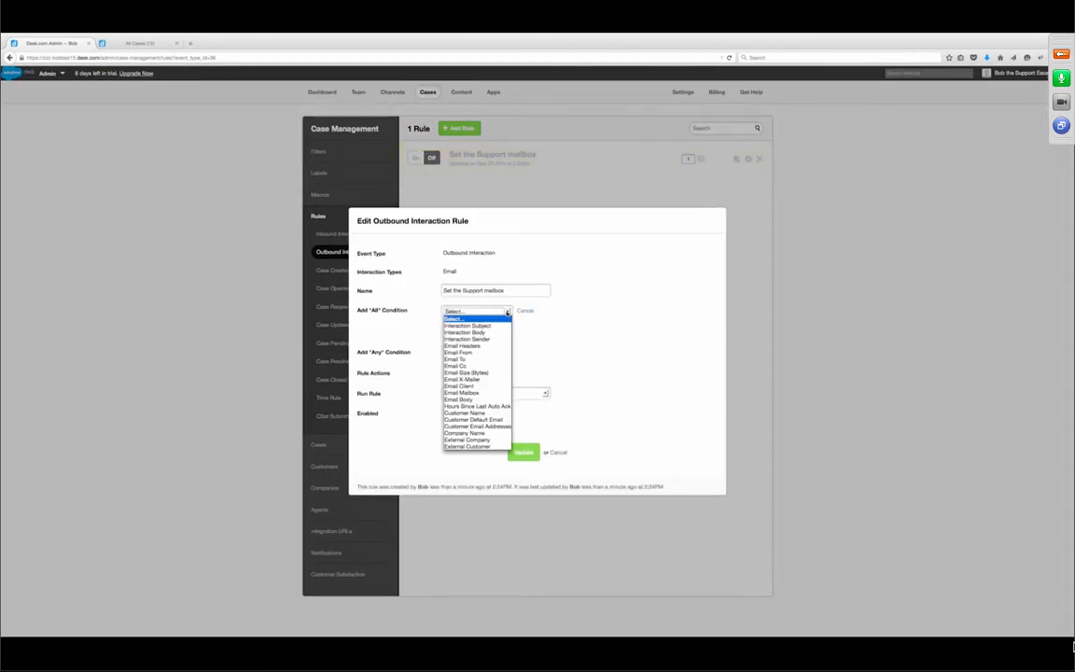
{"action": "scroll", "coordinate": [489, 407], "scroll_direction": "down", "scroll_amount": 3}
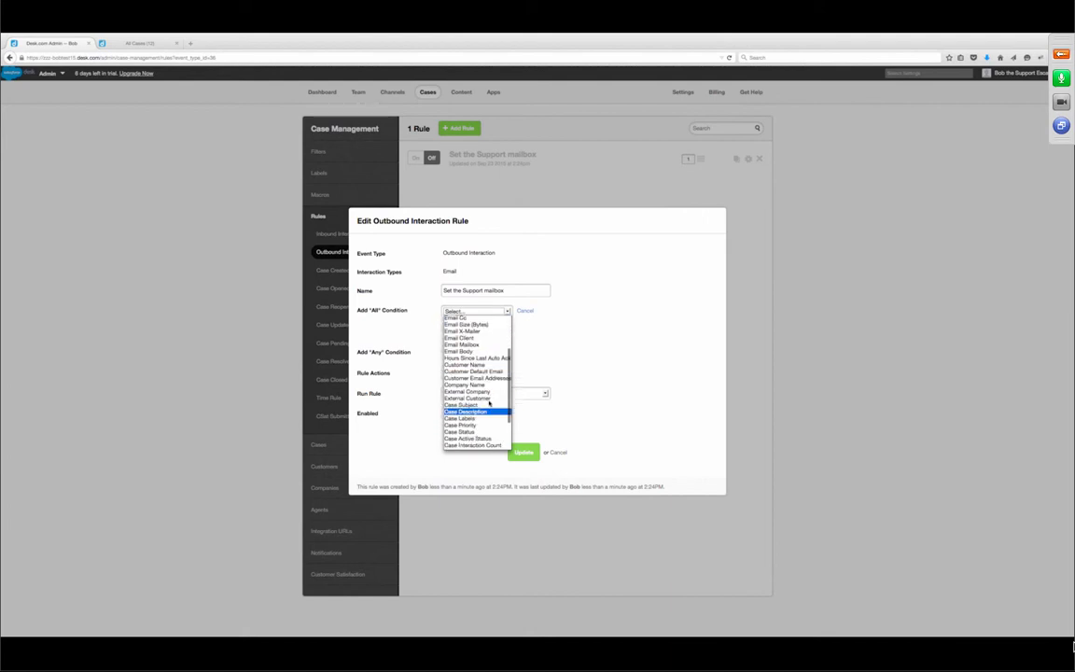
{"action": "scroll", "coordinate": [475, 419], "scroll_direction": "down", "scroll_amount": 2}
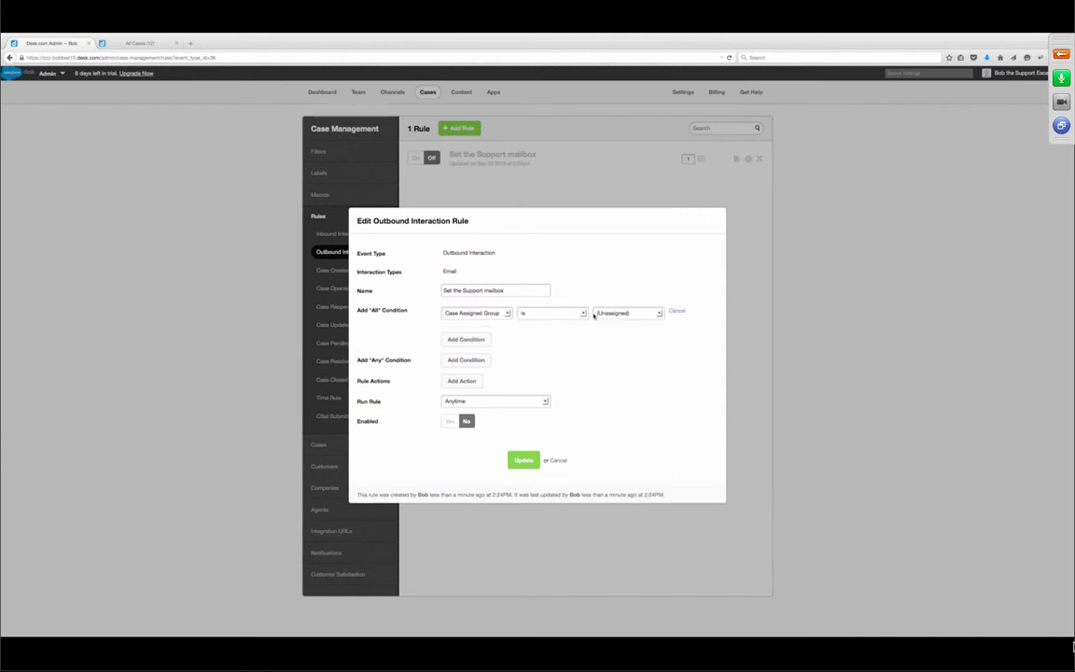
{"action": "left_click", "coordinate": [617, 313]}
{"action": "left_click", "coordinate": [608, 341]}
{"action": "left_click", "coordinate": [497, 312]}
{"action": "left_click", "coordinate": [391, 343]}
{"action": "left_click", "coordinate": [502, 314]}
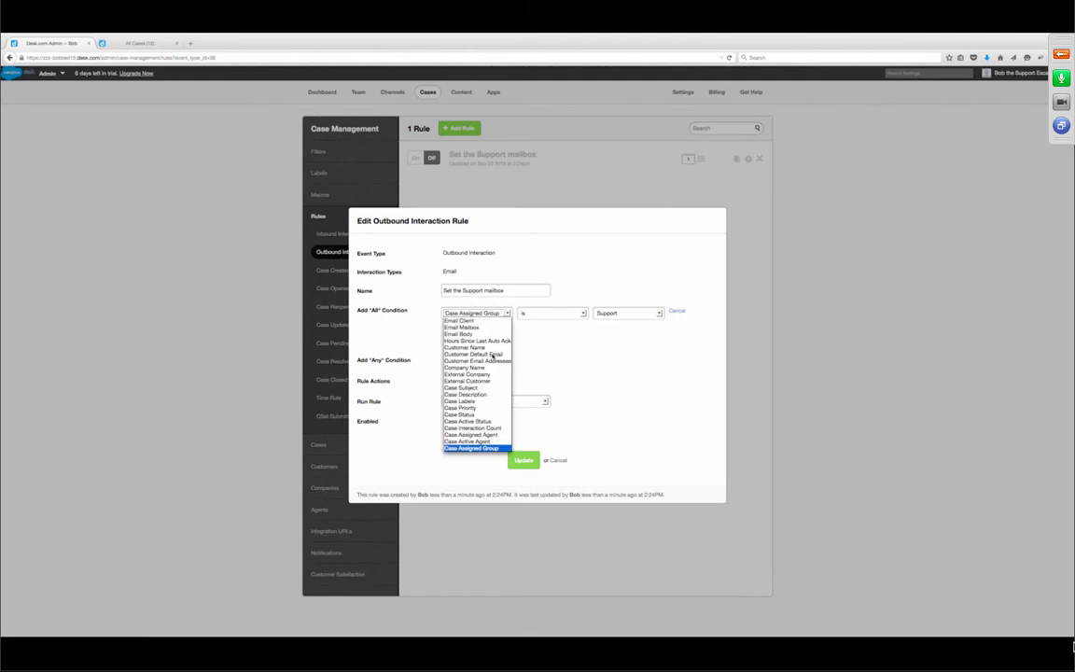
{"action": "scroll", "coordinate": [495, 355], "scroll_direction": "down", "scroll_amount": 3}
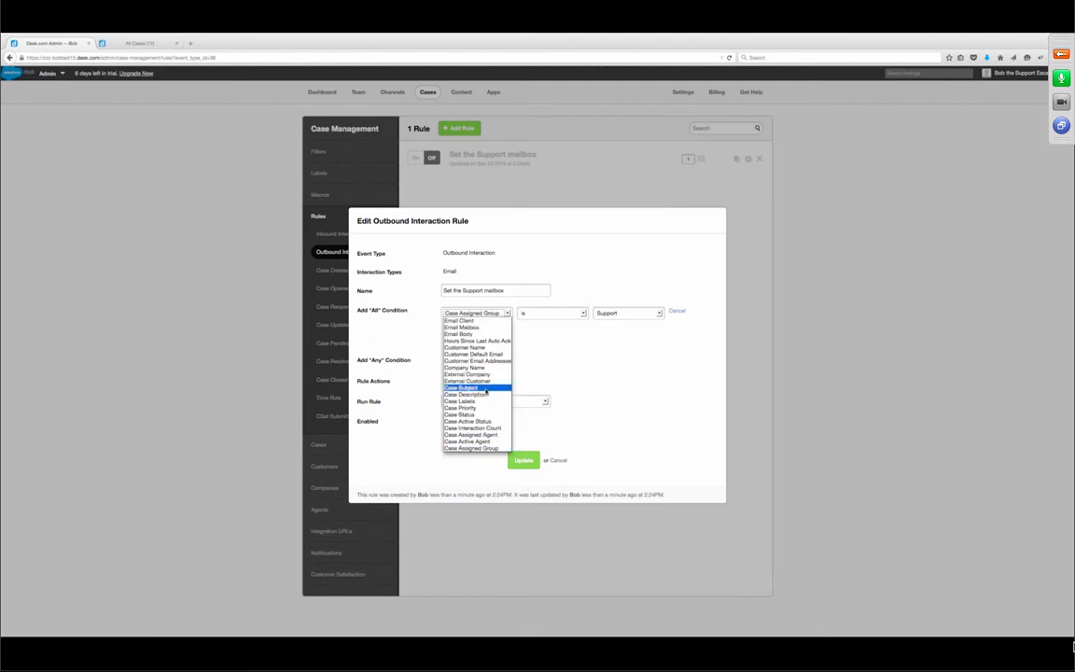
{"action": "left_click", "coordinate": [604, 346]}
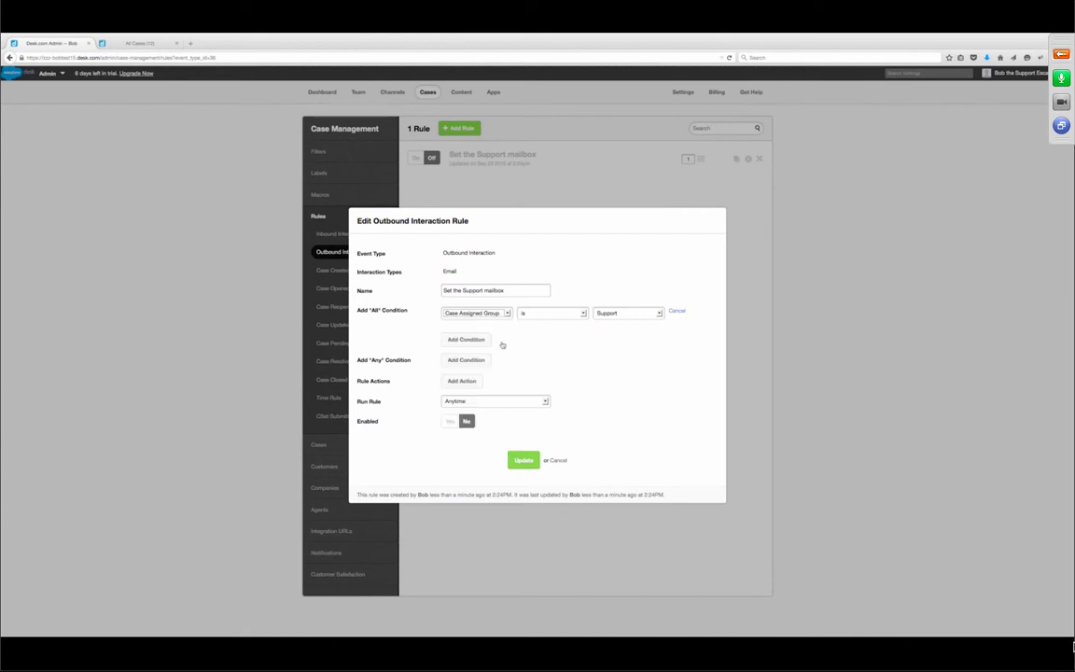
- Add a Set Email SMTP Server action using the Support mailbox
{"action": "left_click", "coordinate": [473, 382]}
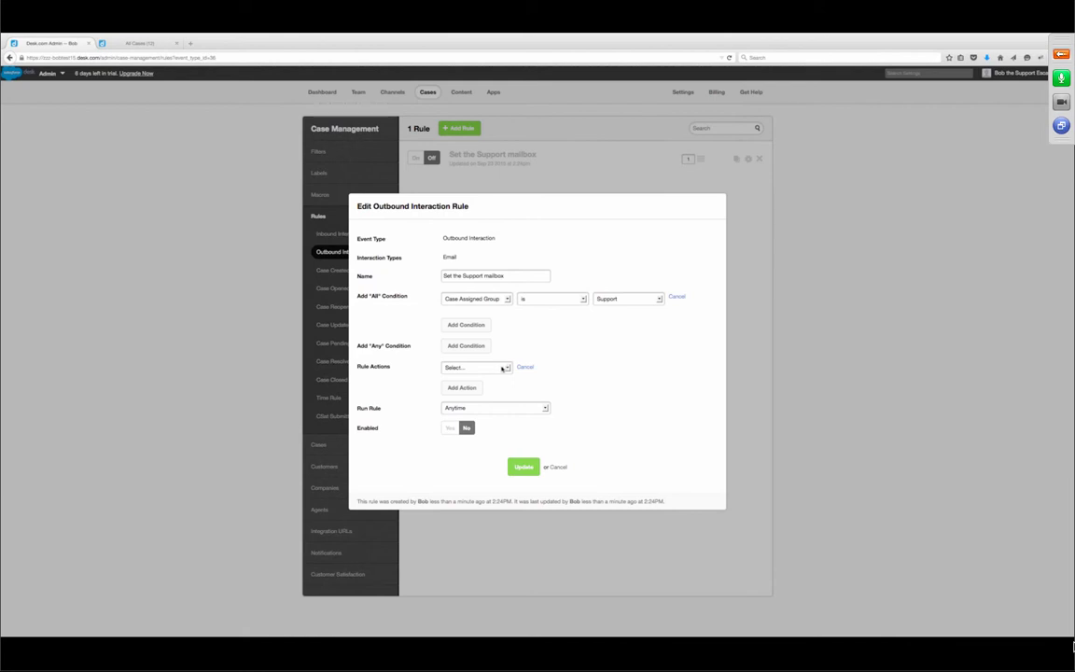
{"action": "left_click", "coordinate": [503, 368]}
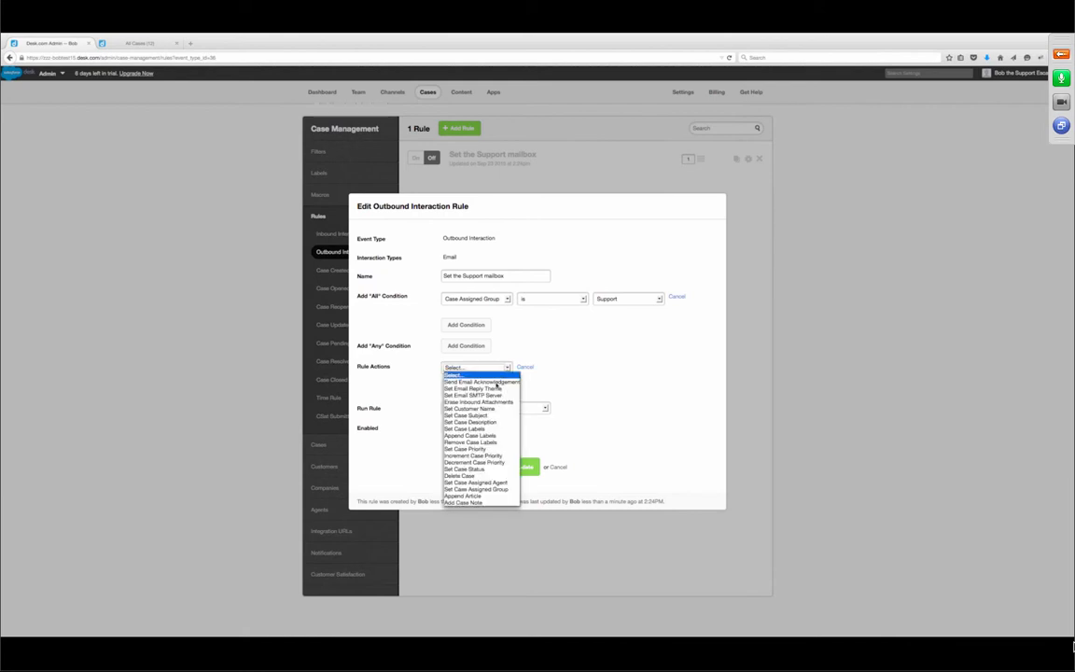
{"action": "left_click", "coordinate": [500, 396]}
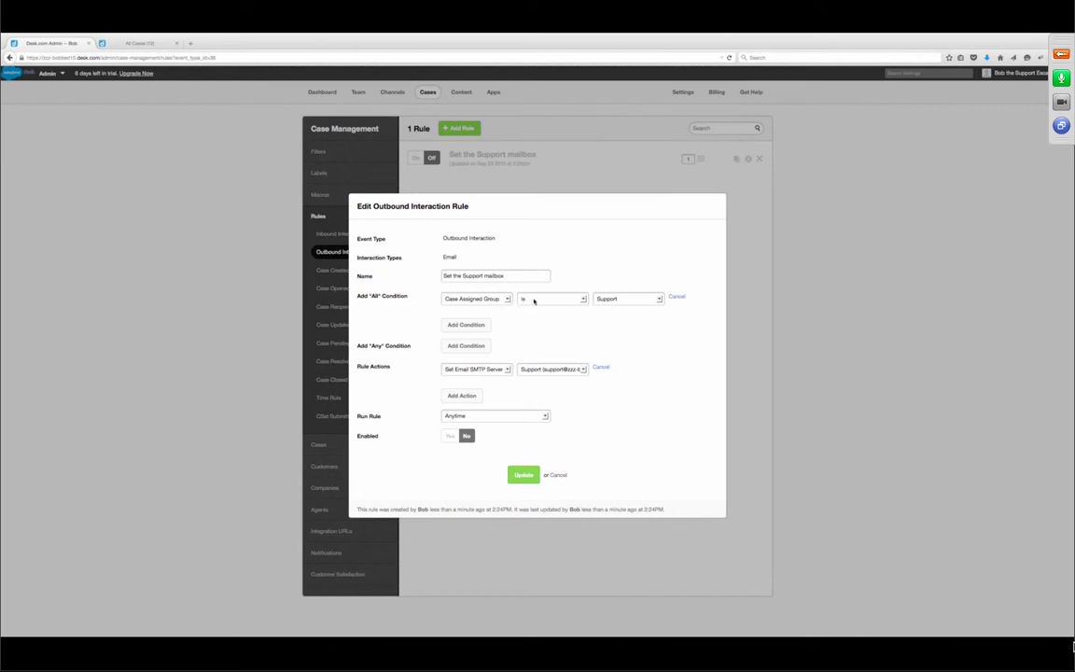
{"action": "left_click", "coordinate": [582, 370]}
{"action": "left_click", "coordinate": [582, 372]}
- Enable the rule to run anytime and save it
{"action": "left_click", "coordinate": [449, 438]}
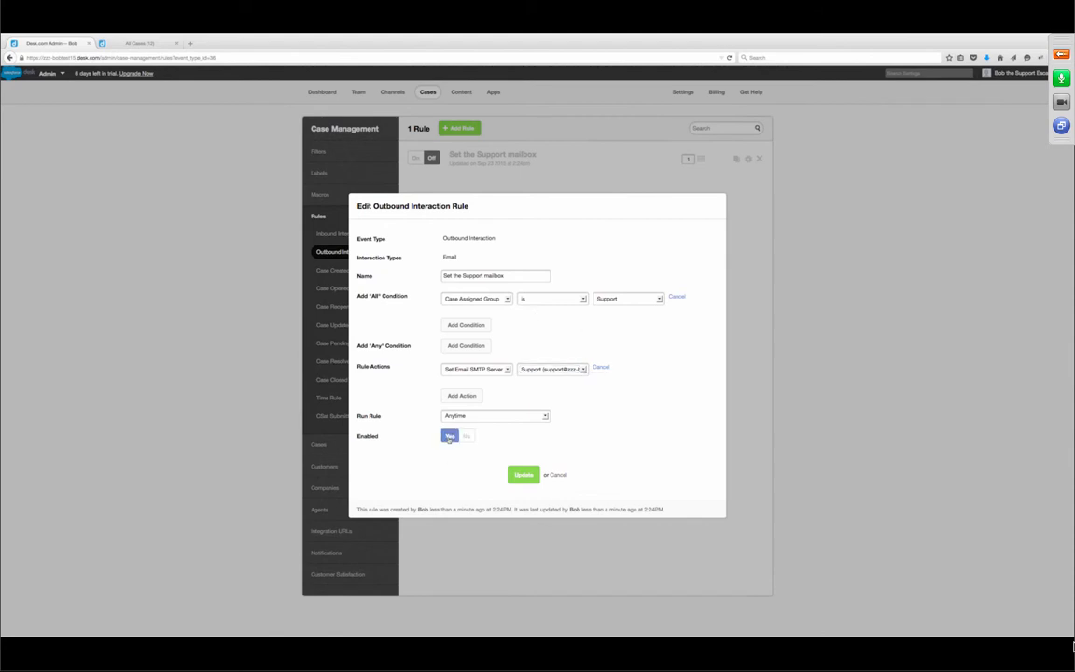
{"action": "left_click", "coordinate": [502, 417]}
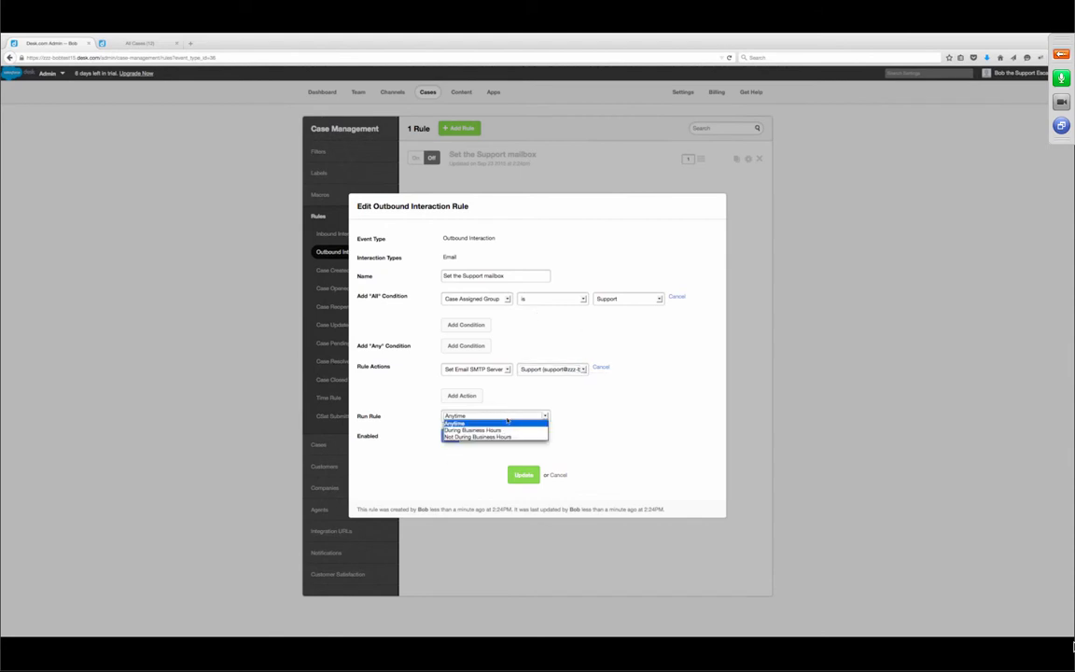
{"action": "left_click", "coordinate": [504, 423]}
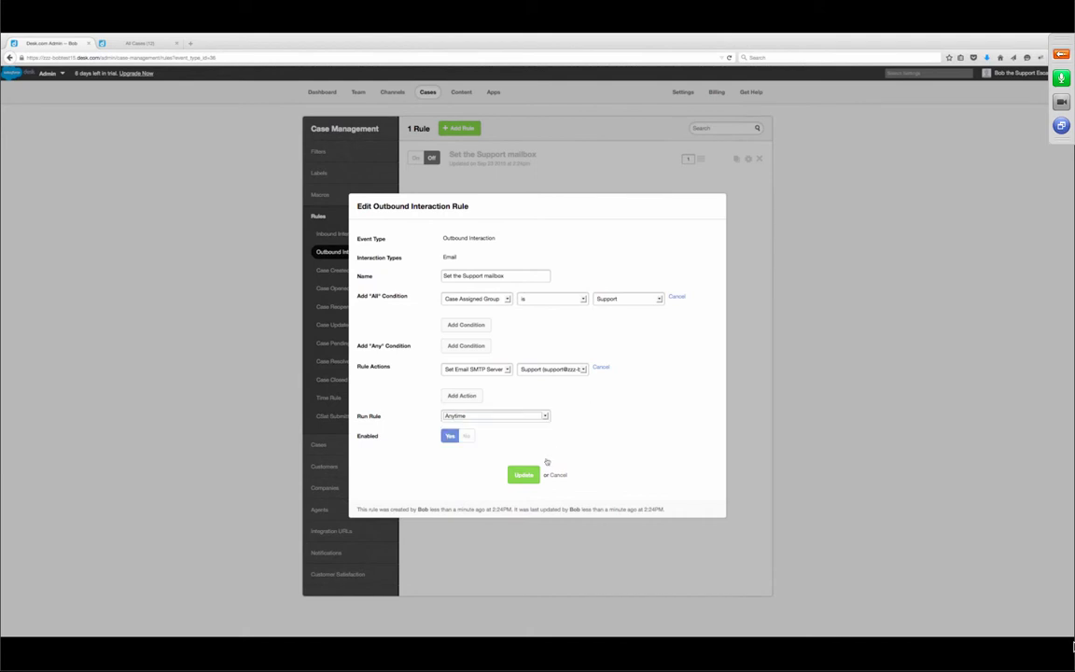
{"action": "left_click", "coordinate": [522, 476]}
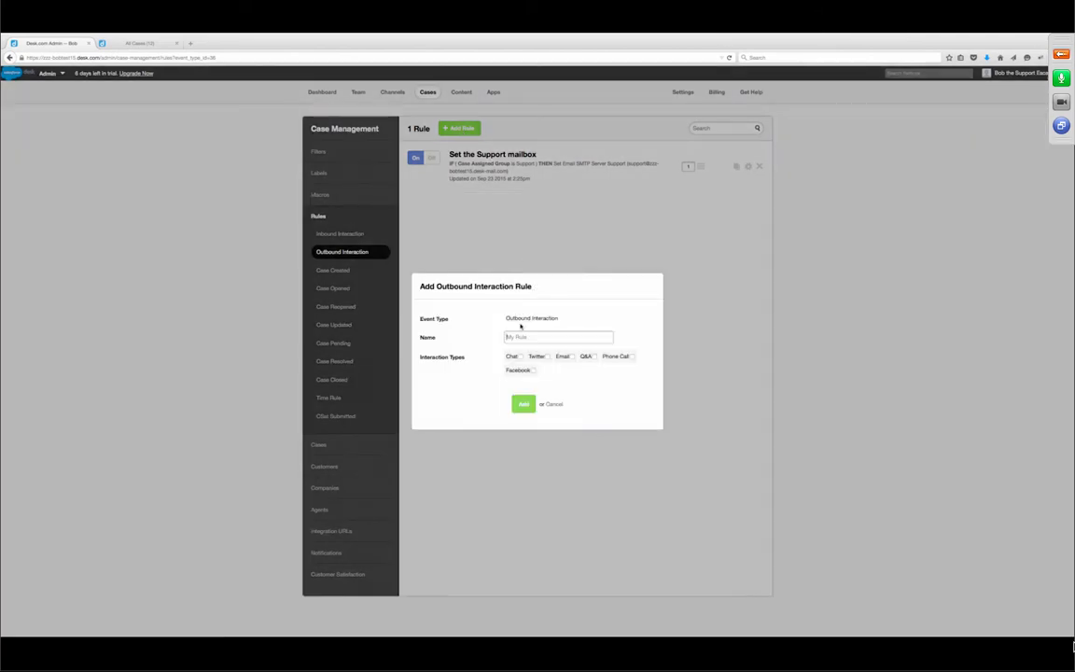
- Cancel the newly started Add Rule dialog
{"action": "type", "text": "S"}
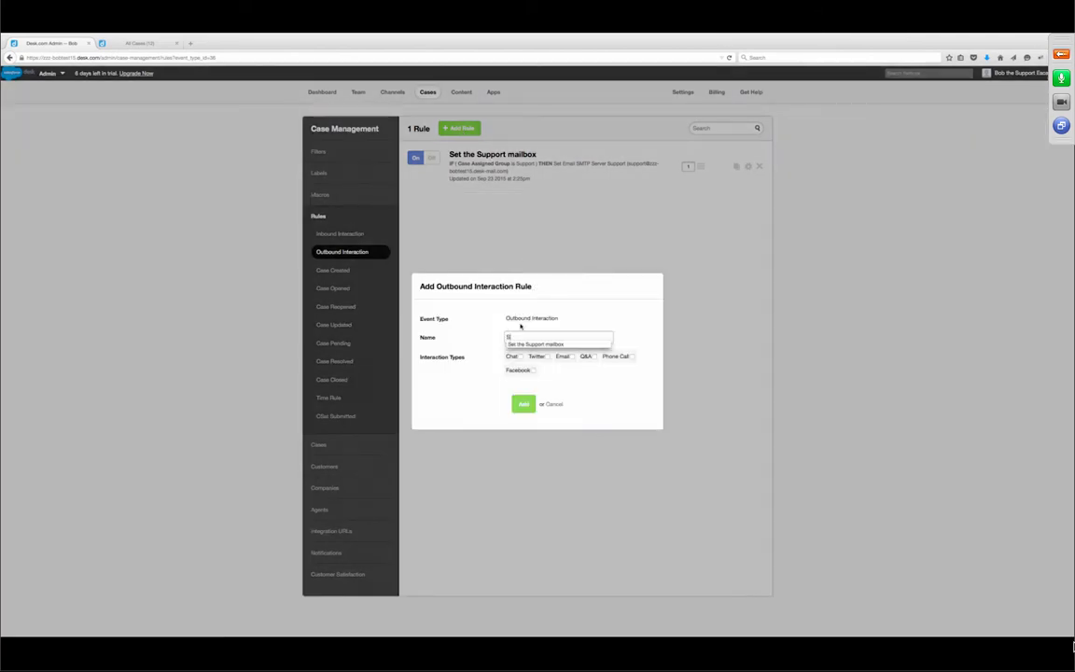
{"action": "type", "text": "et"}
{"action": "key", "text": "BackSpace"}
{"action": "key", "text": "BackSpace"}
{"action": "key", "text": "BackSpace"}
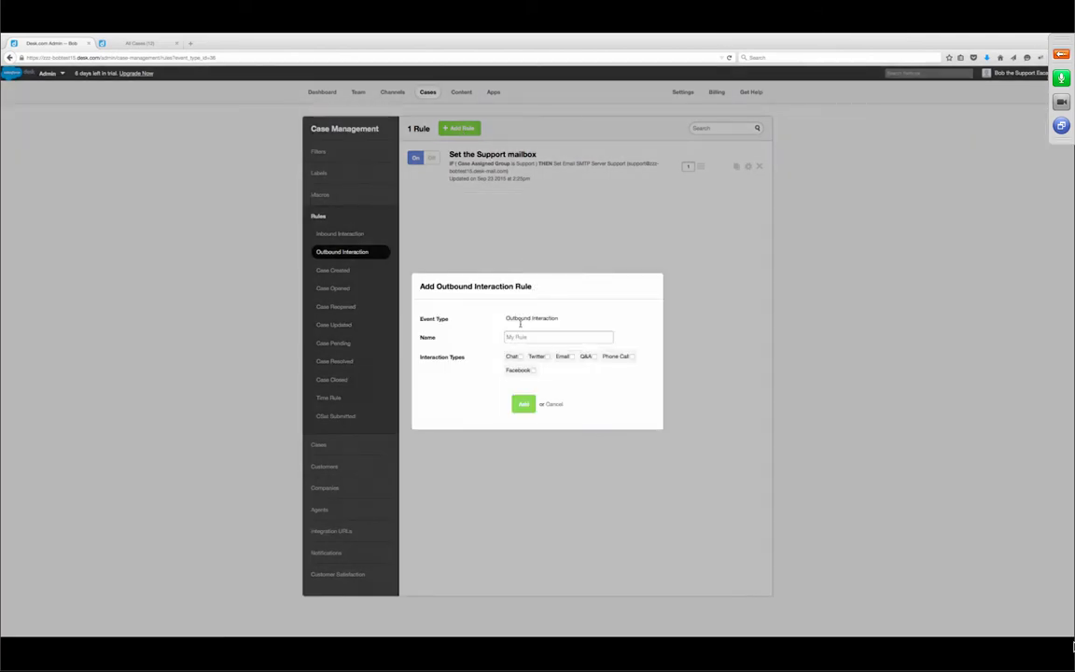
{"action": "left_click", "coordinate": [555, 404]}
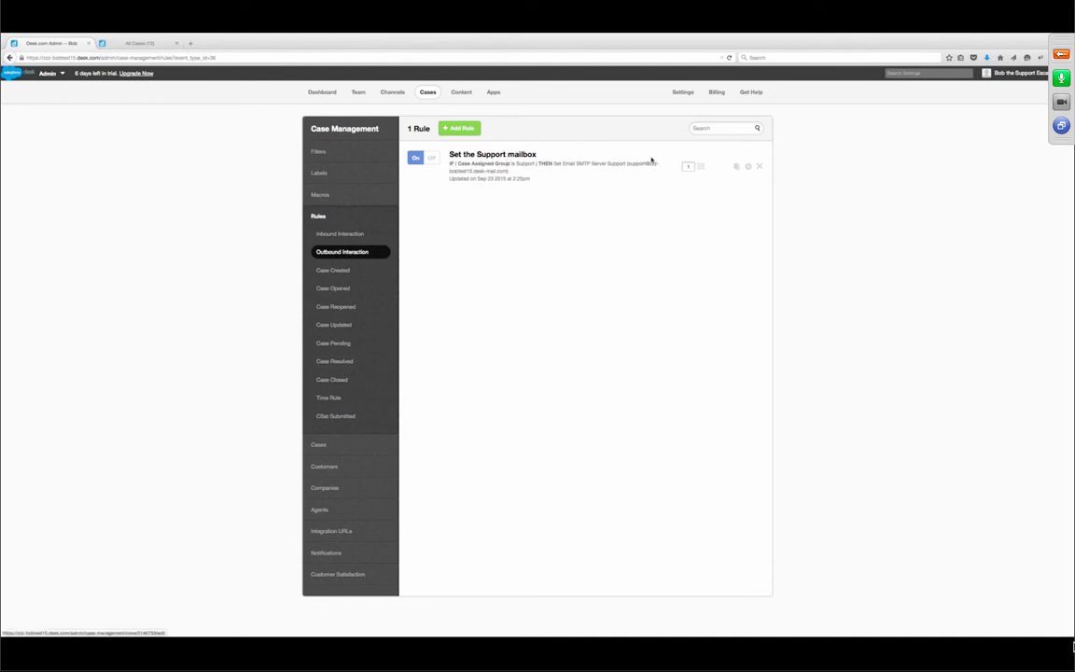
- Duplicate the Support rule and set the copy to group Sales, Sales mailbox, enabled
{"action": "left_click", "coordinate": [733, 167]}
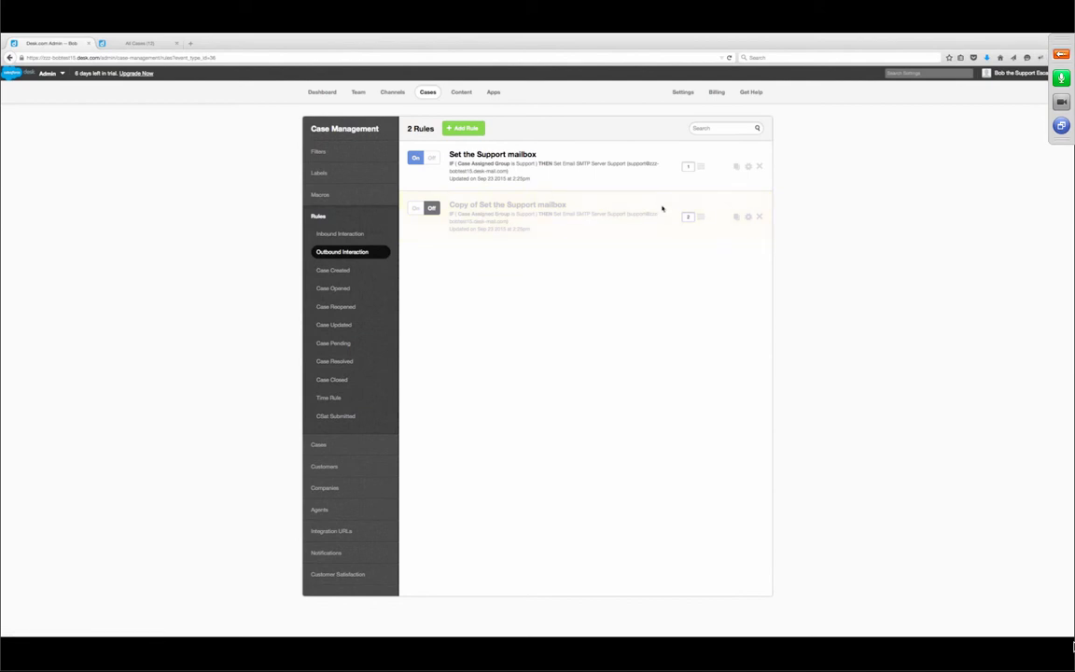
{"action": "left_click", "coordinate": [502, 206]}
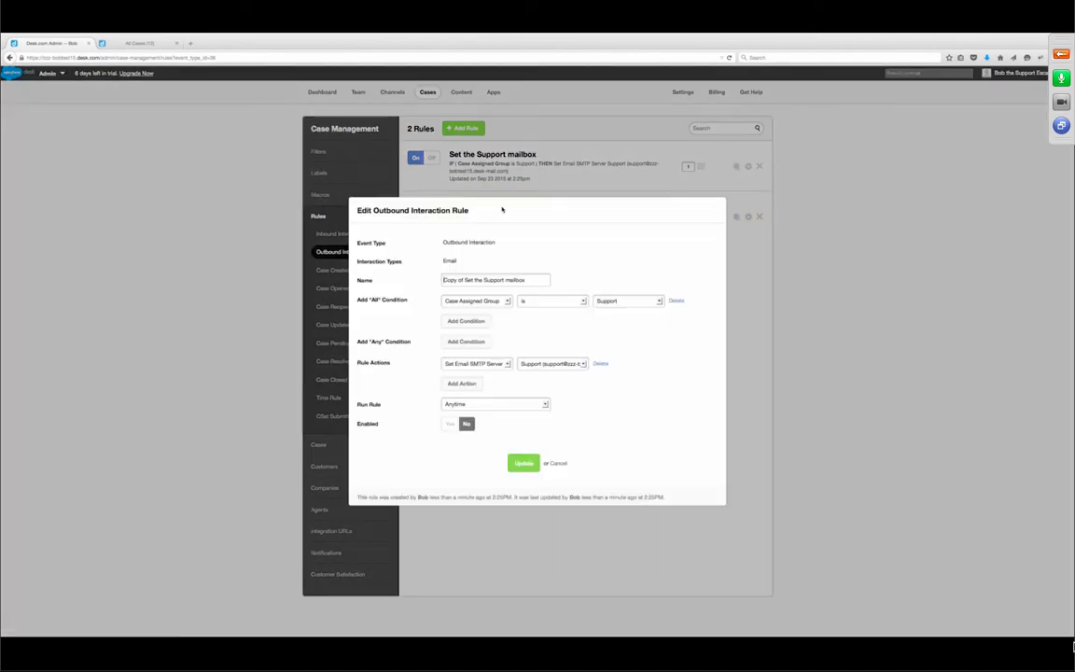
{"action": "left_click", "coordinate": [616, 301]}
{"action": "left_click", "coordinate": [605, 321]}
{"action": "left_click", "coordinate": [585, 365]}
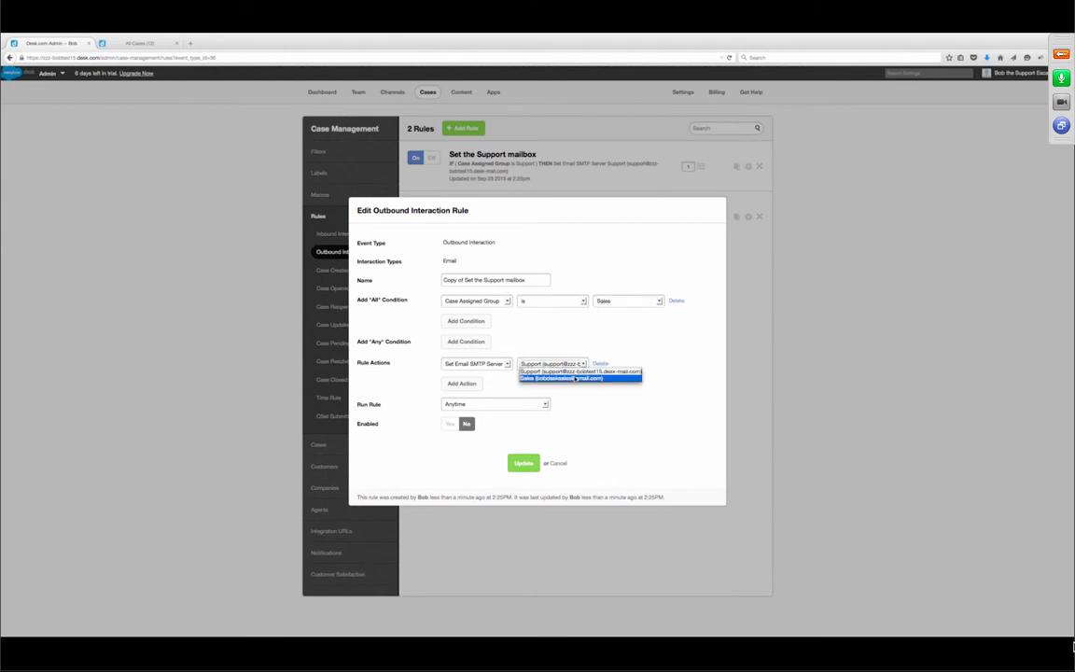
{"action": "left_click", "coordinate": [559, 375]}
{"action": "left_click", "coordinate": [449, 431]}
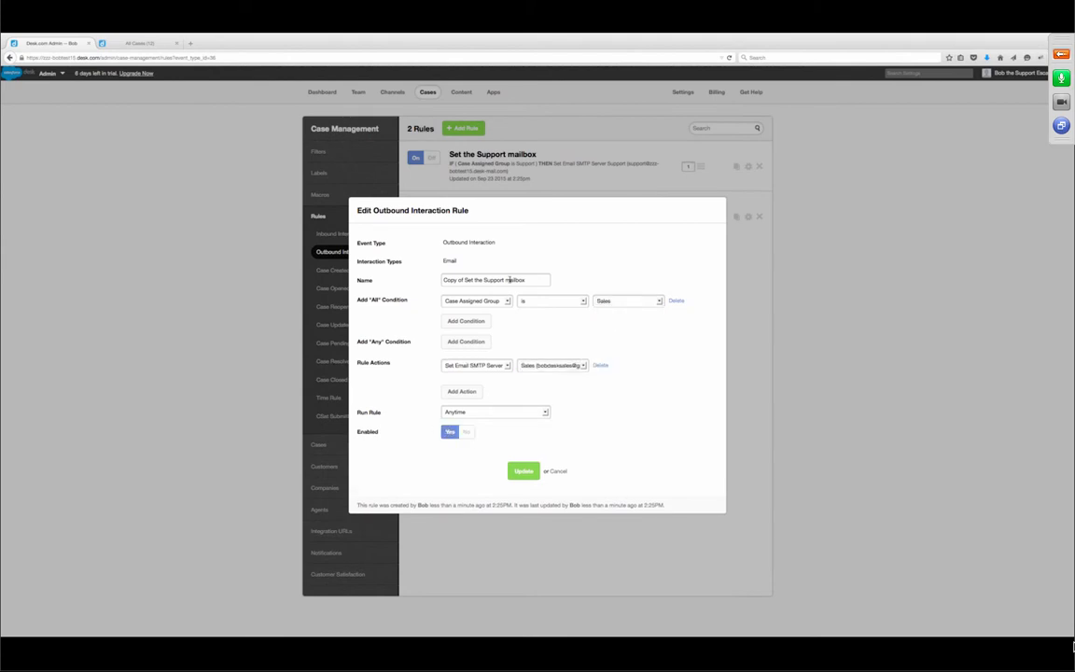
- Rename the copy to 'Set the Sales mailbox' and save it
{"action": "left_click_drag", "start_coordinate": [463, 280], "coordinate": [408, 280]}
{"action": "key", "text": "BackSpace"}
{"action": "key", "text": "Right"}
{"action": "key", "text": "BackSpace"}
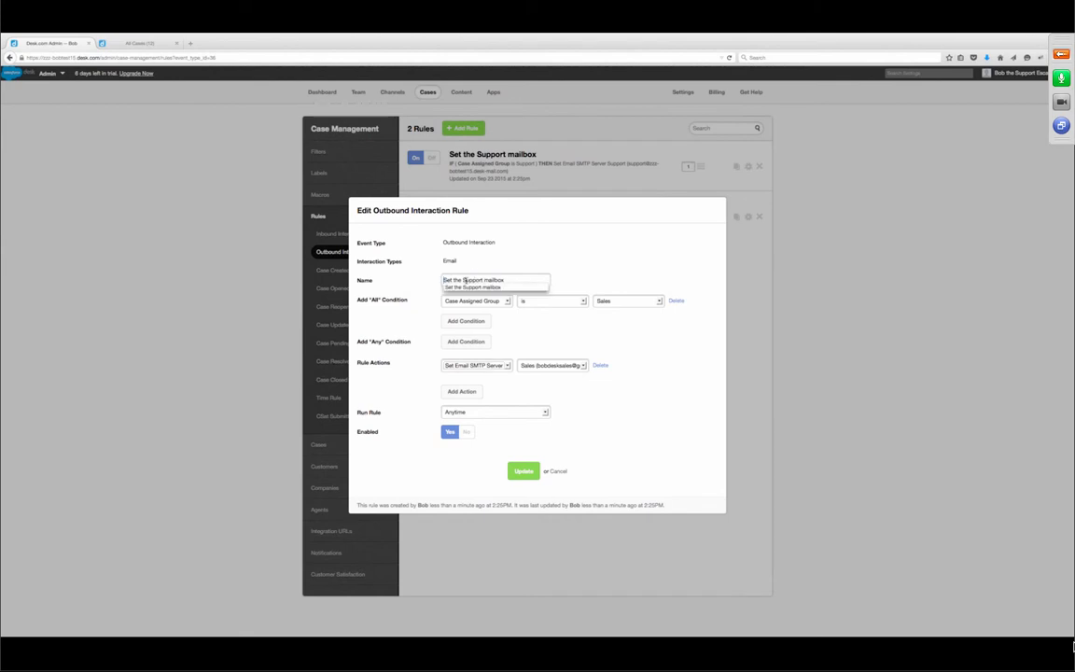
{"action": "left_click_drag", "start_coordinate": [464, 279], "coordinate": [482, 280]}
{"action": "type", "text": "Sales"}
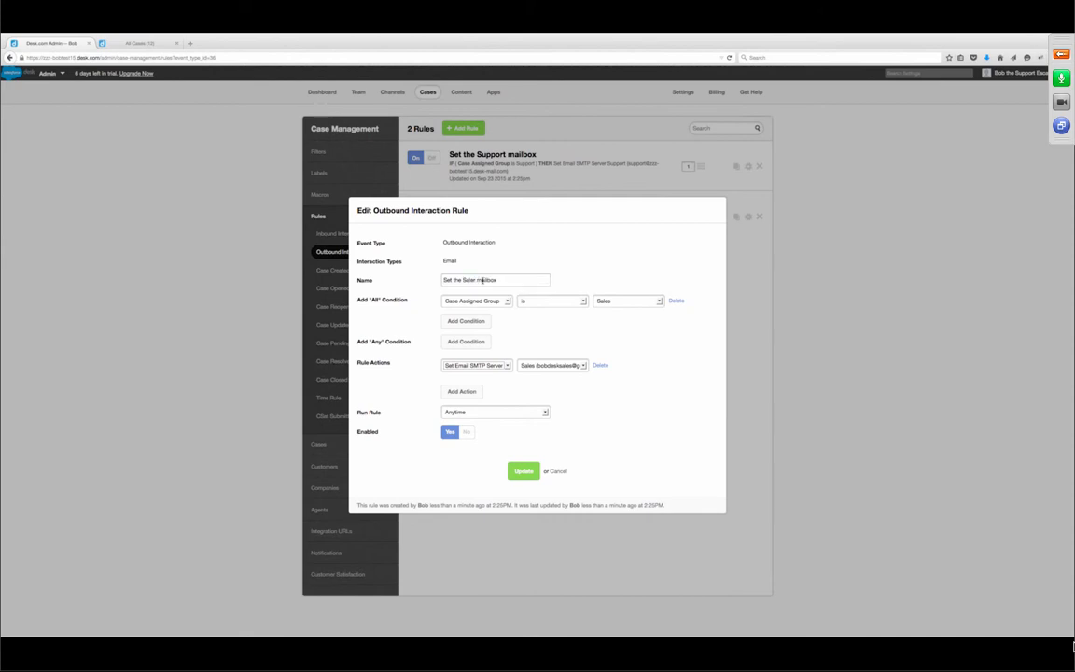
{"action": "left_click", "coordinate": [520, 472]}
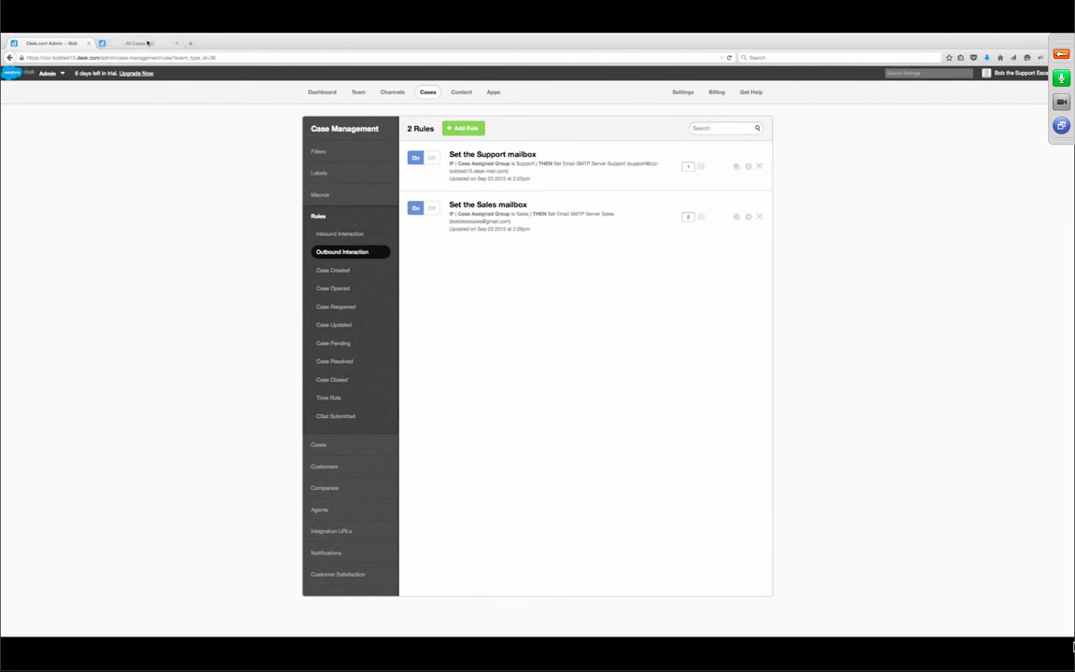
- In the agent case view, go through My Cases and Support Cases to the empty Escalation filter
{"action": "left_click", "coordinate": [142, 44]}
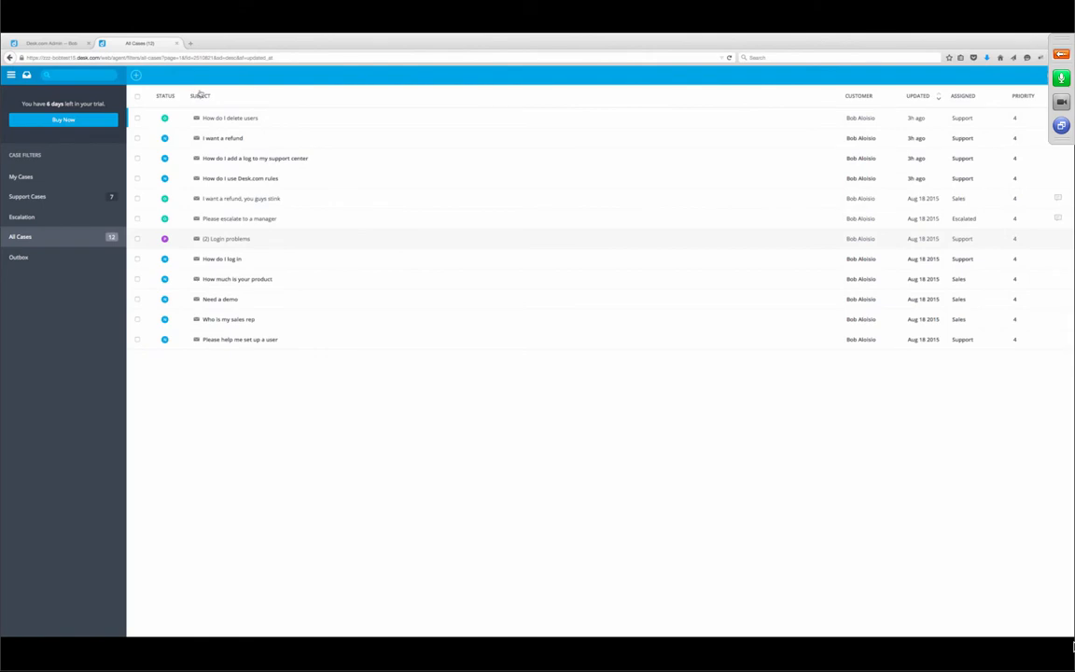
{"action": "left_click", "coordinate": [31, 176]}
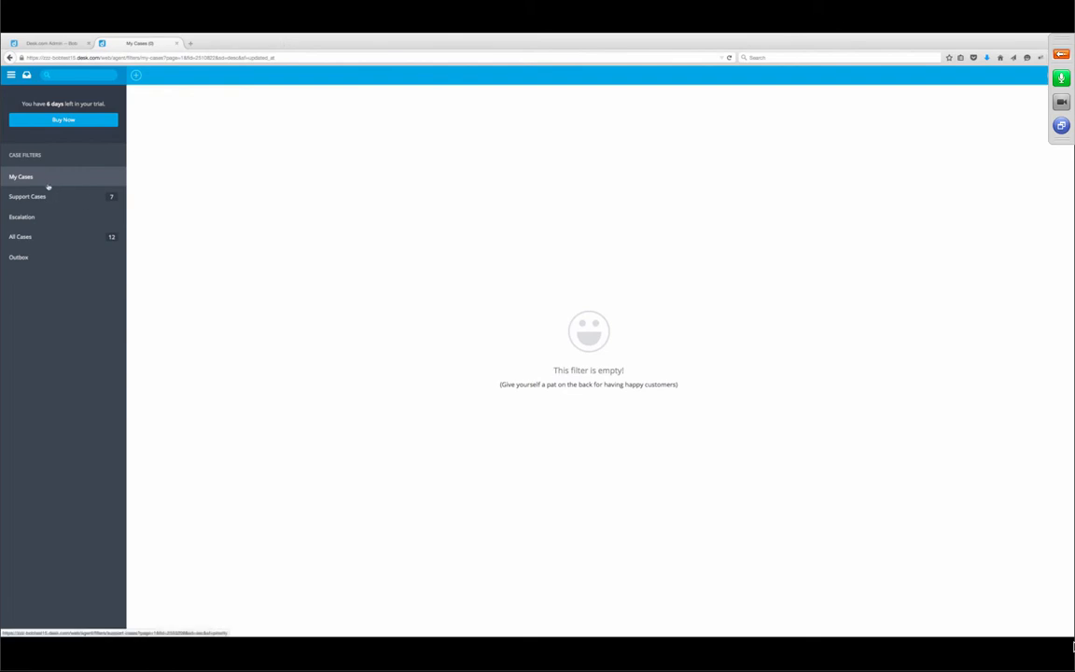
{"action": "left_click", "coordinate": [45, 197]}
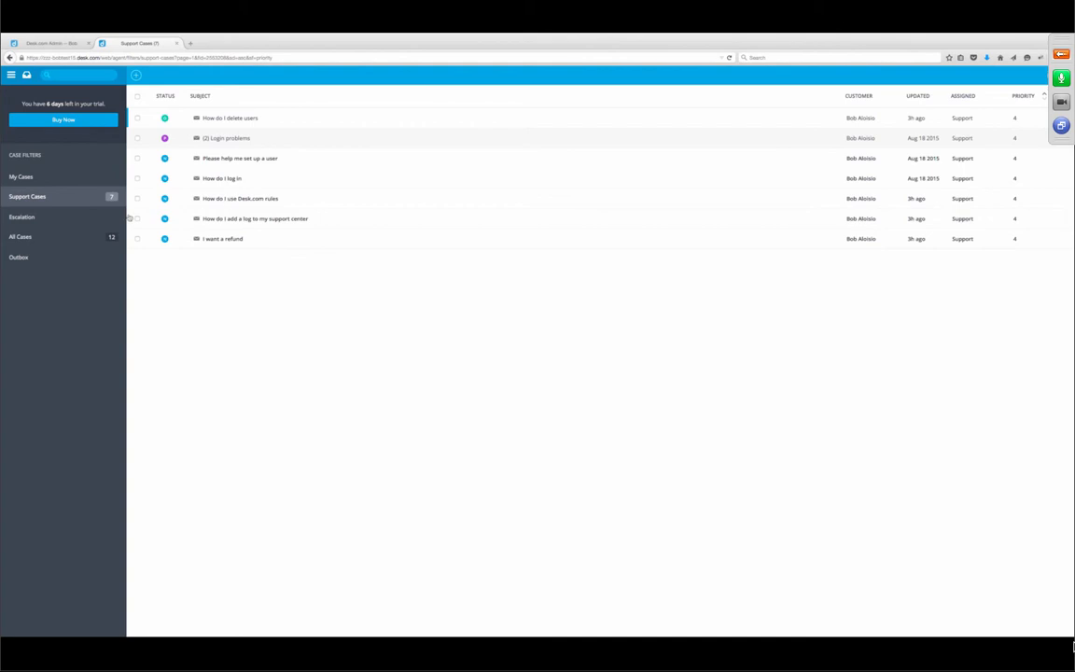
{"action": "left_click", "coordinate": [85, 218]}
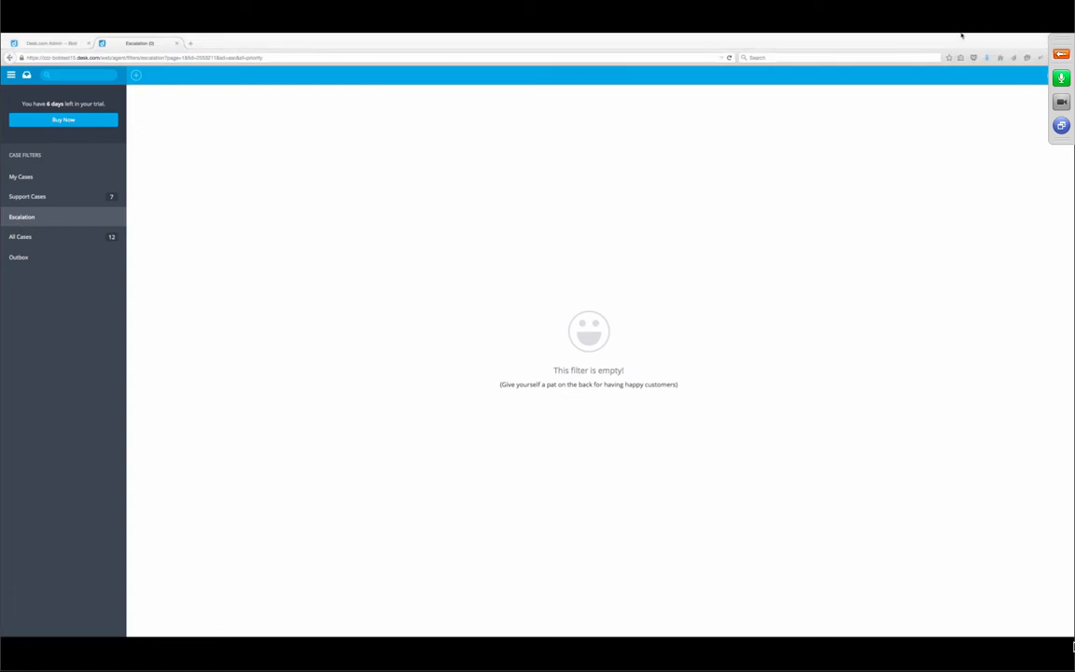
{"action": "mouse_move", "coordinate": [40, 37]}
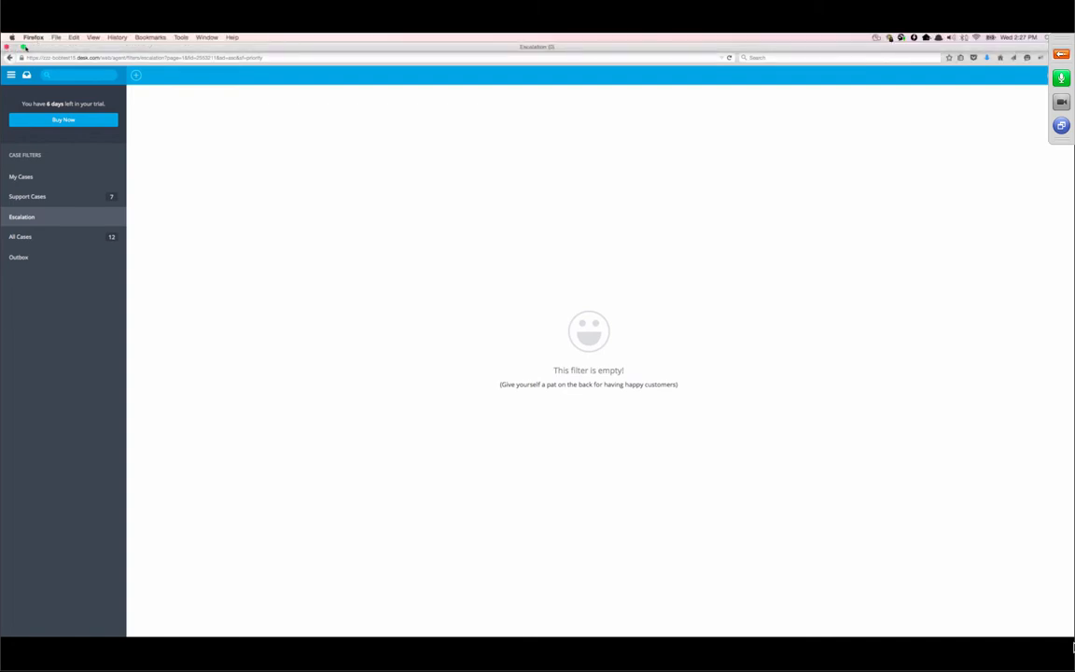
- Leave full screen and arrange the Firefox and Safari agent windows side by side
{"action": "left_click", "coordinate": [23, 46]}
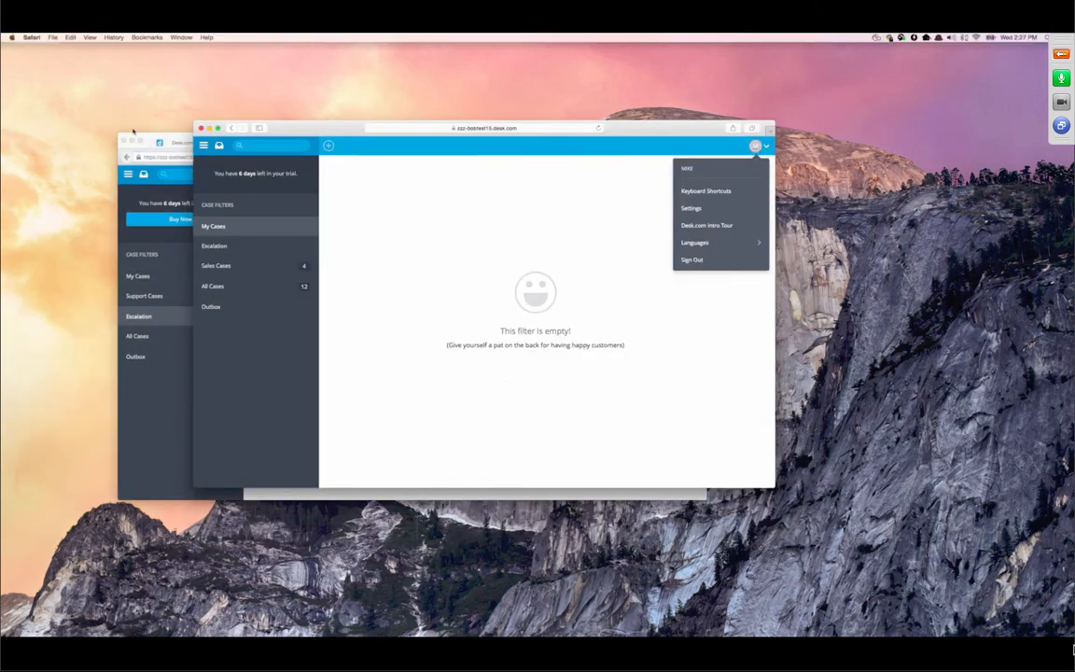
{"action": "left_click", "coordinate": [152, 136]}
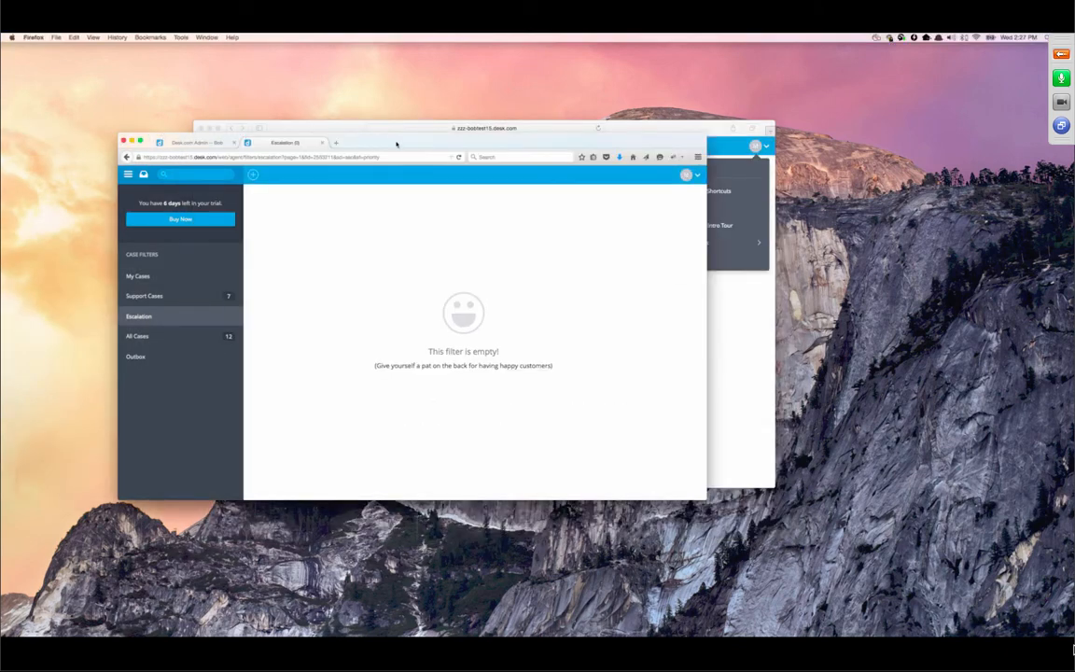
{"action": "left_click_drag", "start_coordinate": [398, 143], "coordinate": [351, 197]}
{"action": "left_click", "coordinate": [428, 158]}
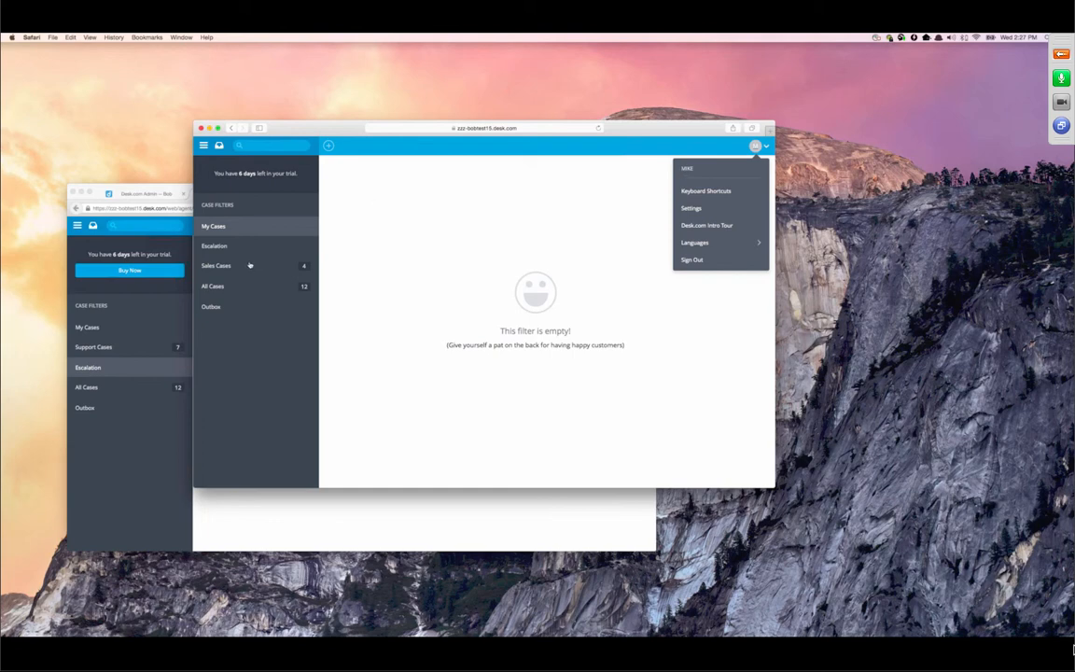
{"action": "left_click_drag", "start_coordinate": [346, 135], "coordinate": [375, 179]}
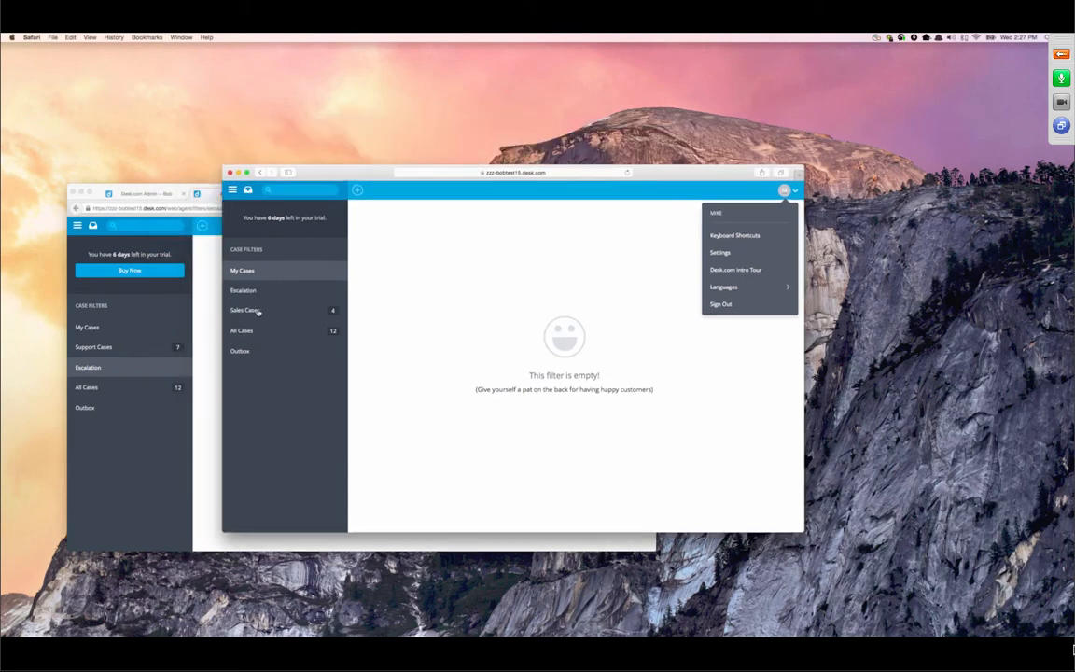
- Show the first agent's Support Cases list, then bring forward and reposition the second agent's window
{"action": "left_click", "coordinate": [123, 348]}
{"action": "left_click", "coordinate": [130, 349]}
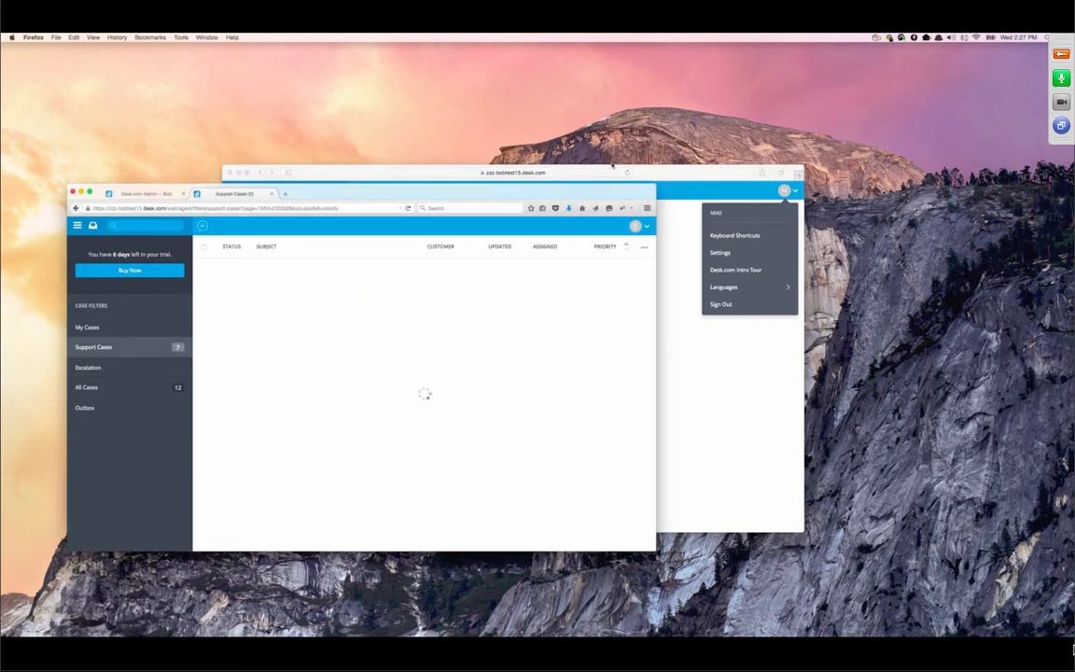
{"action": "left_click", "coordinate": [664, 172]}
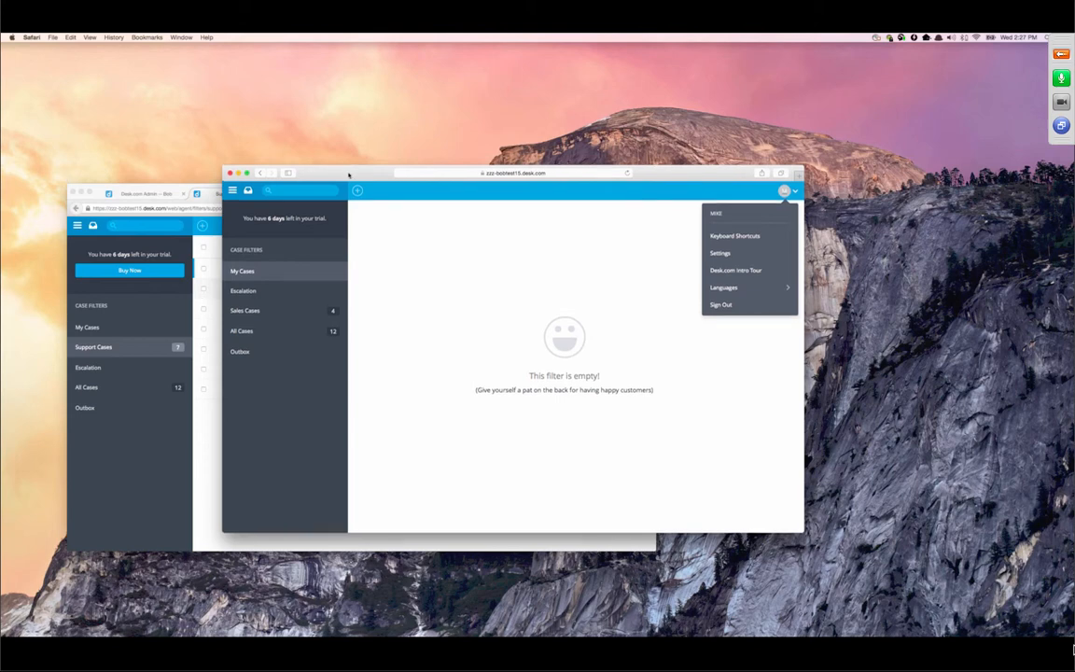
{"action": "left_click_drag", "start_coordinate": [348, 170], "coordinate": [400, 127]}
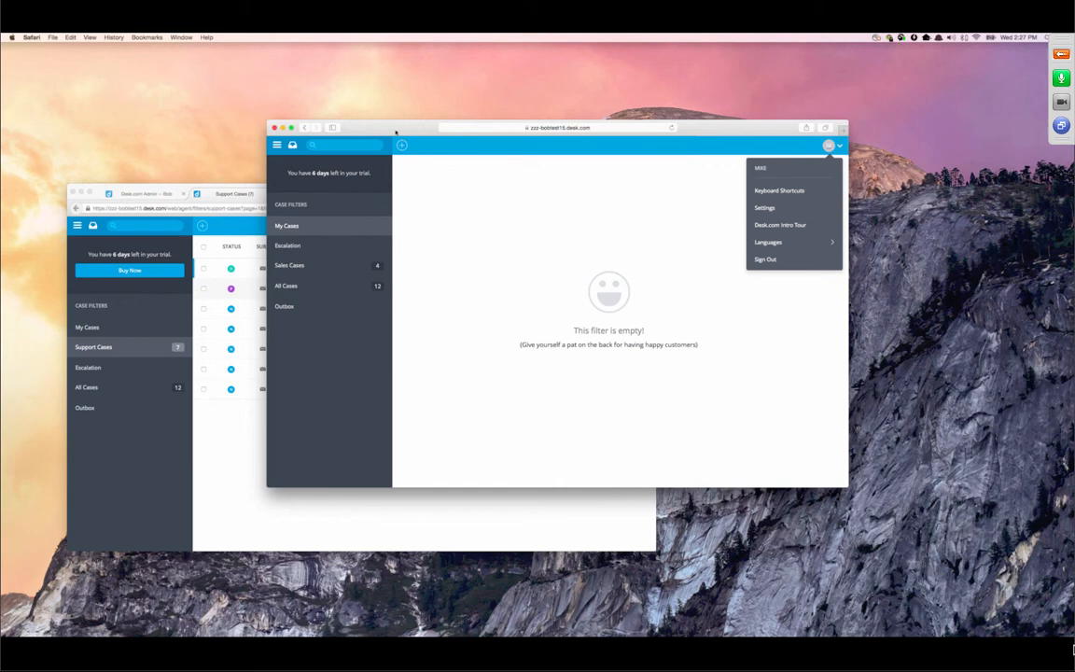
{"action": "left_click_drag", "start_coordinate": [416, 126], "coordinate": [363, 136]}
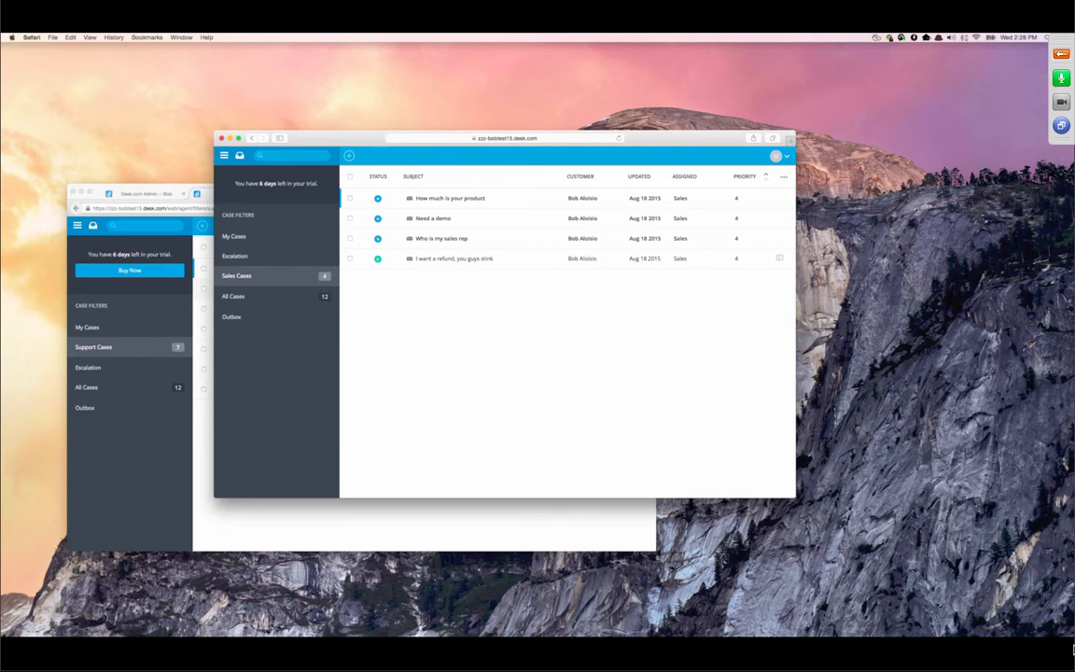
- Open the 'I want a refund, you guys stink' sales case, add the Escalate label, and update it
{"action": "left_click_drag", "start_coordinate": [358, 138], "coordinate": [388, 92]}
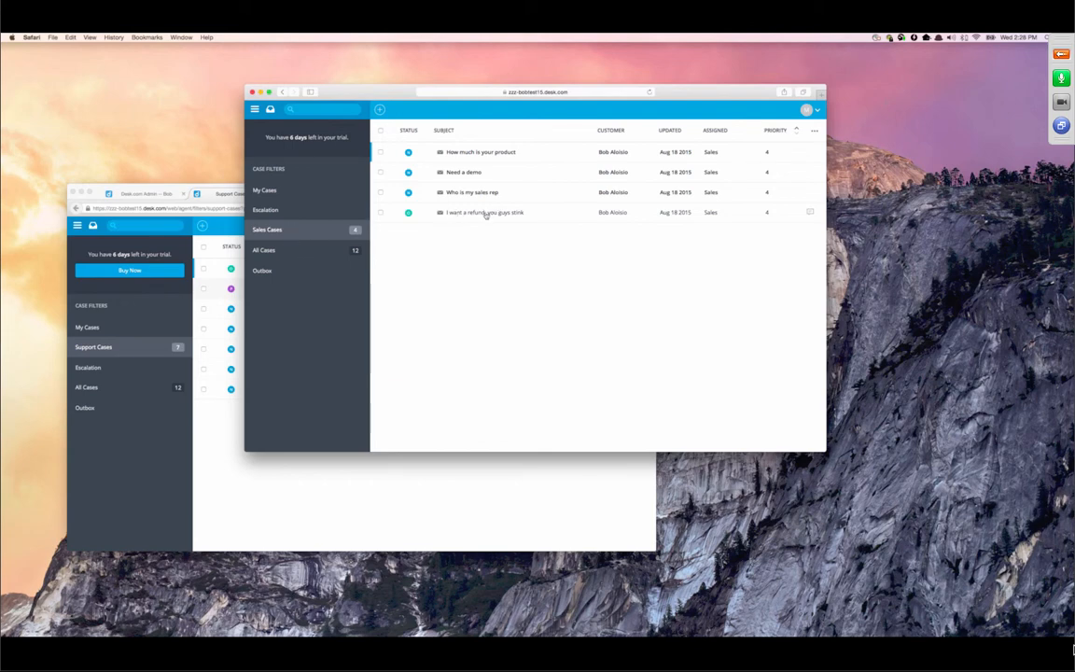
{"action": "mouse_move", "coordinate": [487, 215]}
{"action": "left_click", "coordinate": [472, 213]}
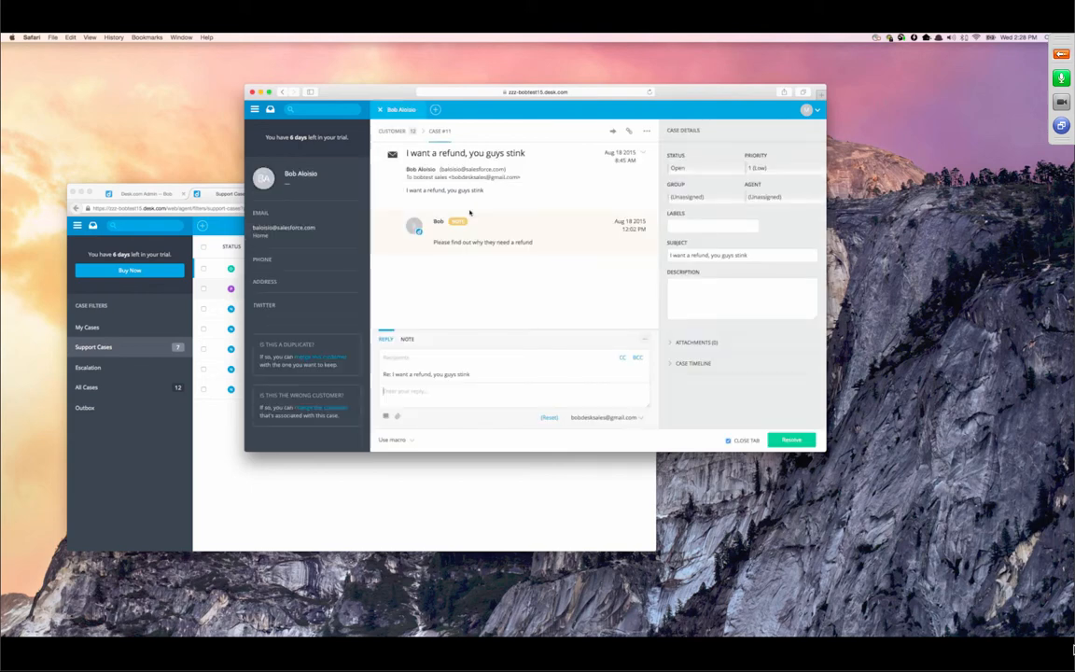
{"action": "left_click", "coordinate": [707, 227]}
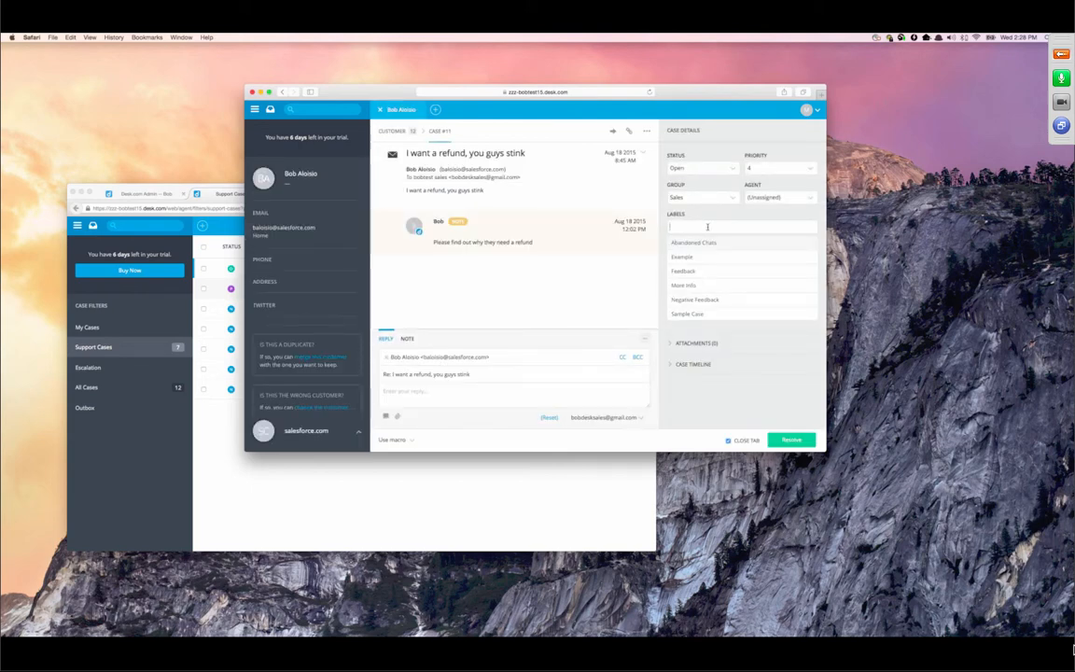
{"action": "type", "text": "es"}
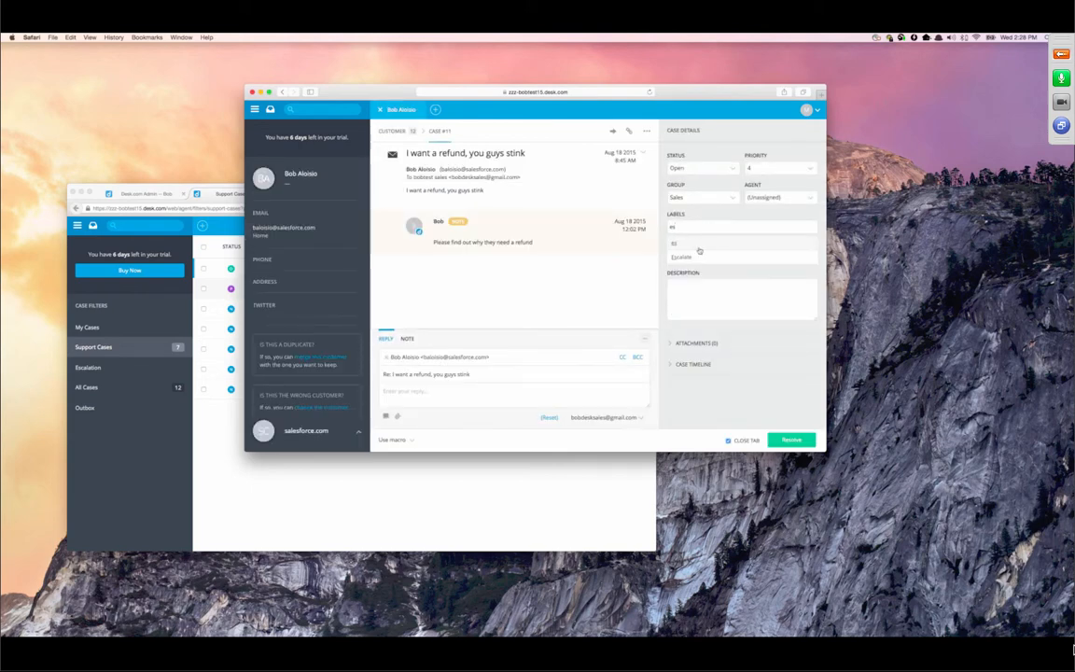
{"action": "left_click", "coordinate": [685, 258]}
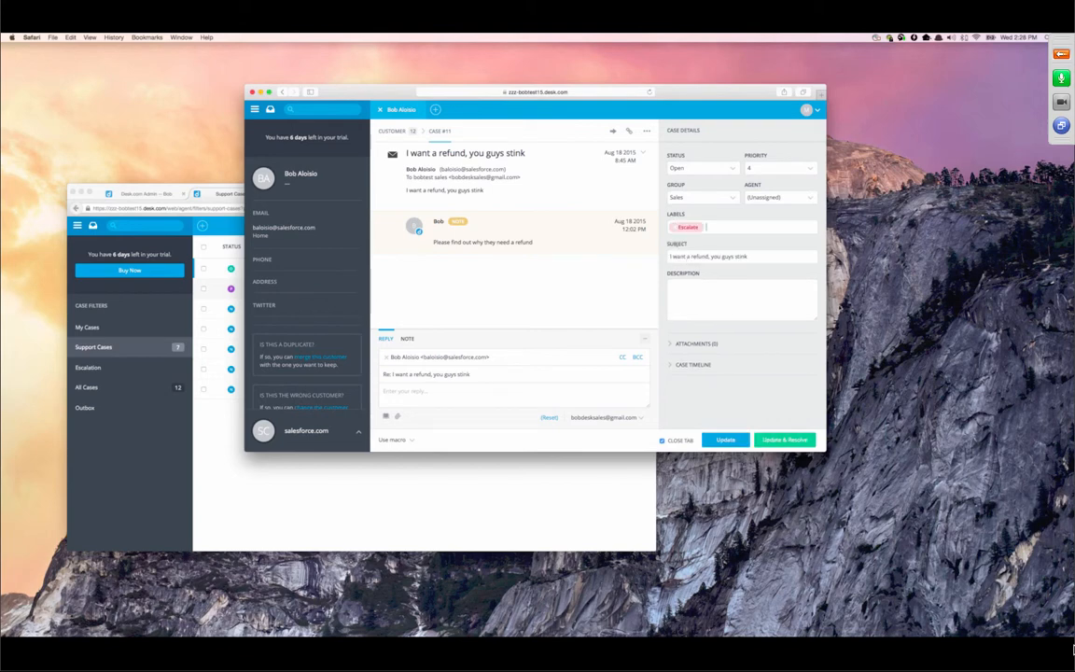
{"action": "left_click", "coordinate": [725, 440]}
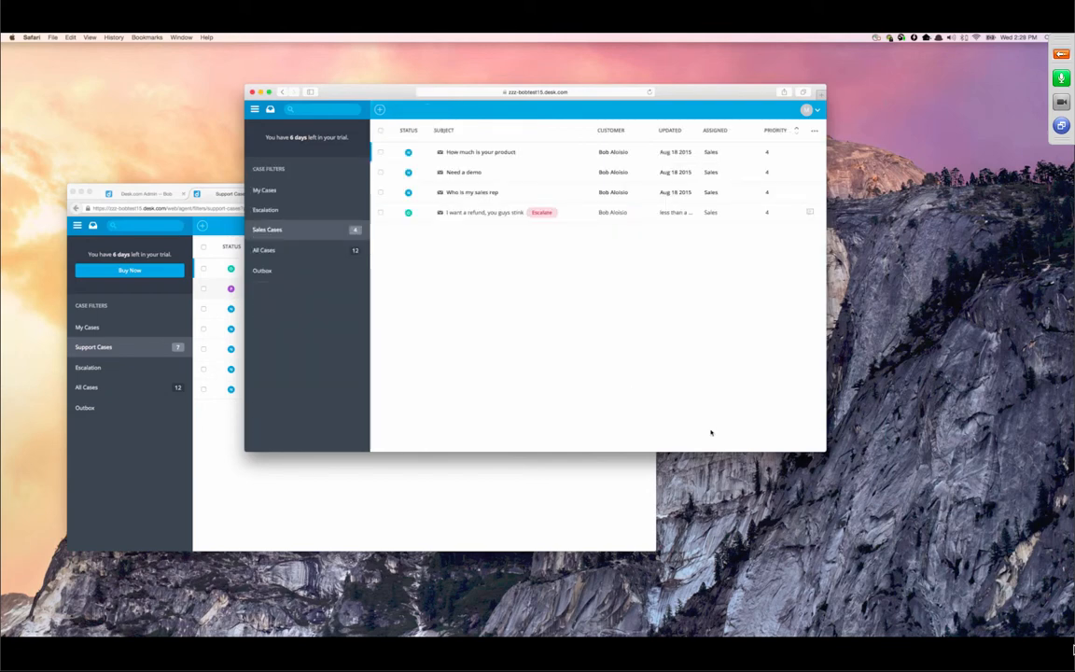
- Reload the second agent's Escalation filter via Sales Cases so it shows the refund case
{"action": "left_click", "coordinate": [254, 207]}
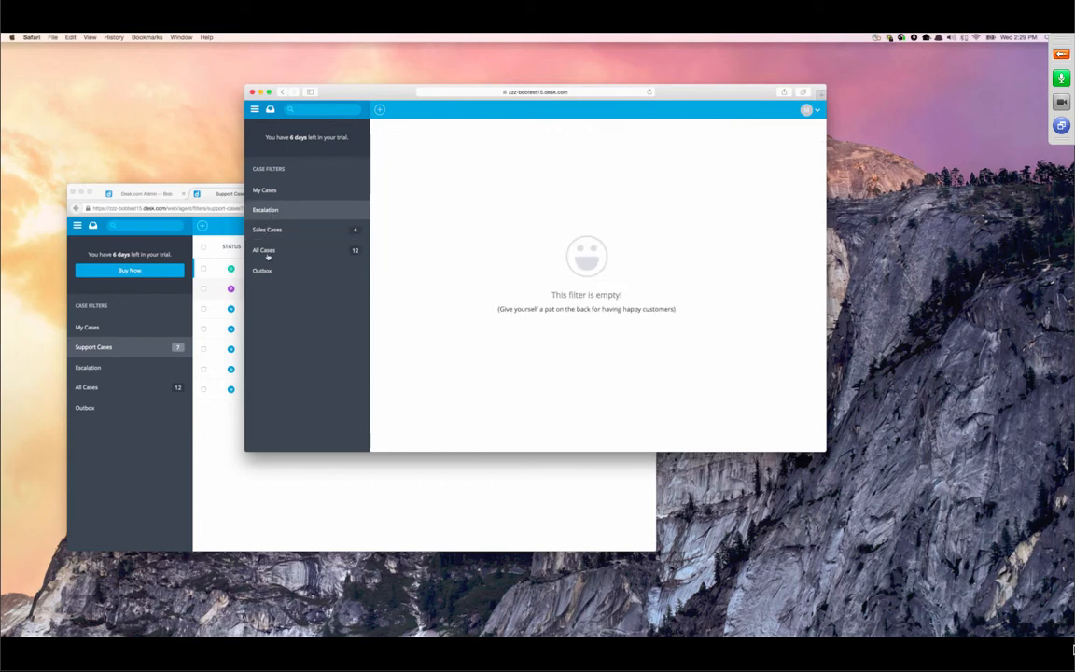
{"action": "left_click", "coordinate": [268, 230]}
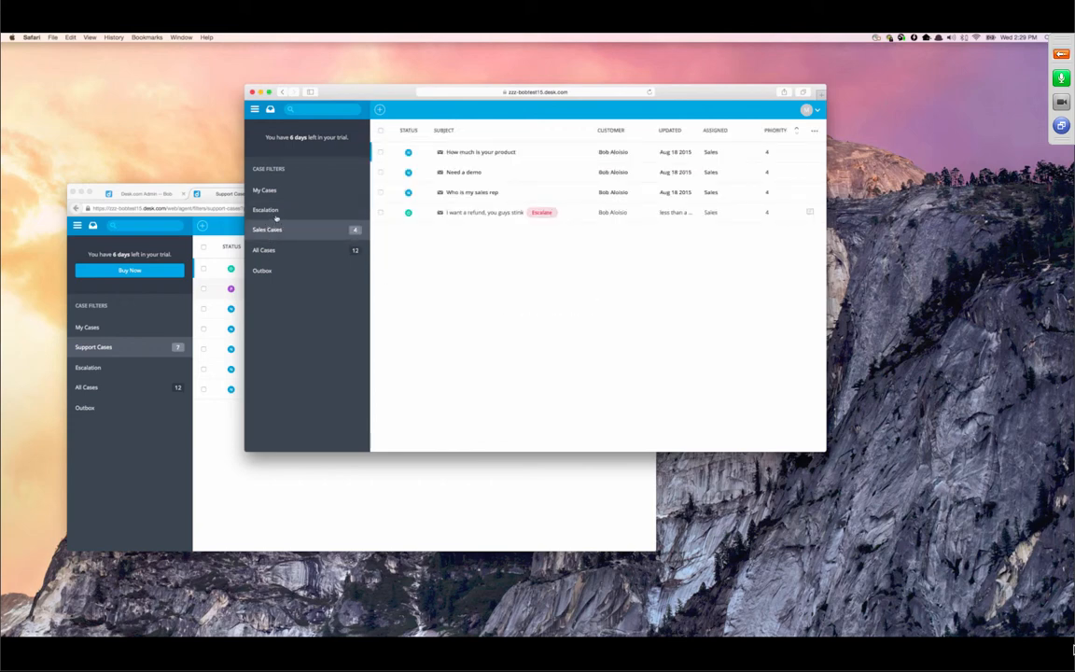
{"action": "left_click", "coordinate": [276, 213]}
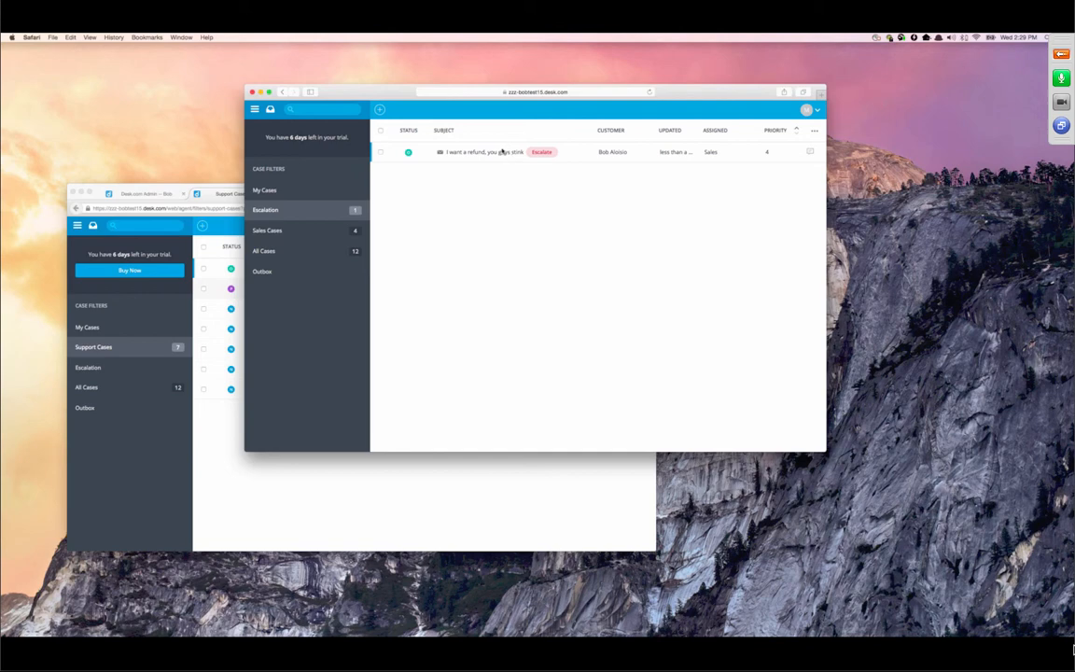
- Open the escalated refund case, switch it to an internal note, then close it and return to the first agent's window
{"action": "left_click", "coordinate": [502, 151]}
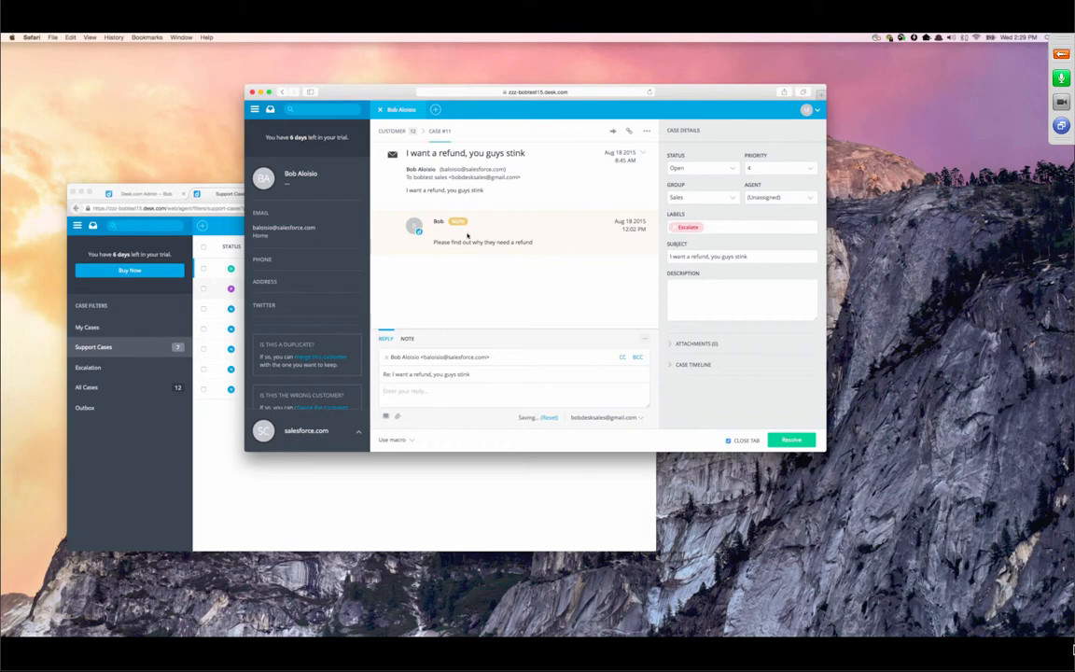
{"action": "left_click", "coordinate": [405, 340]}
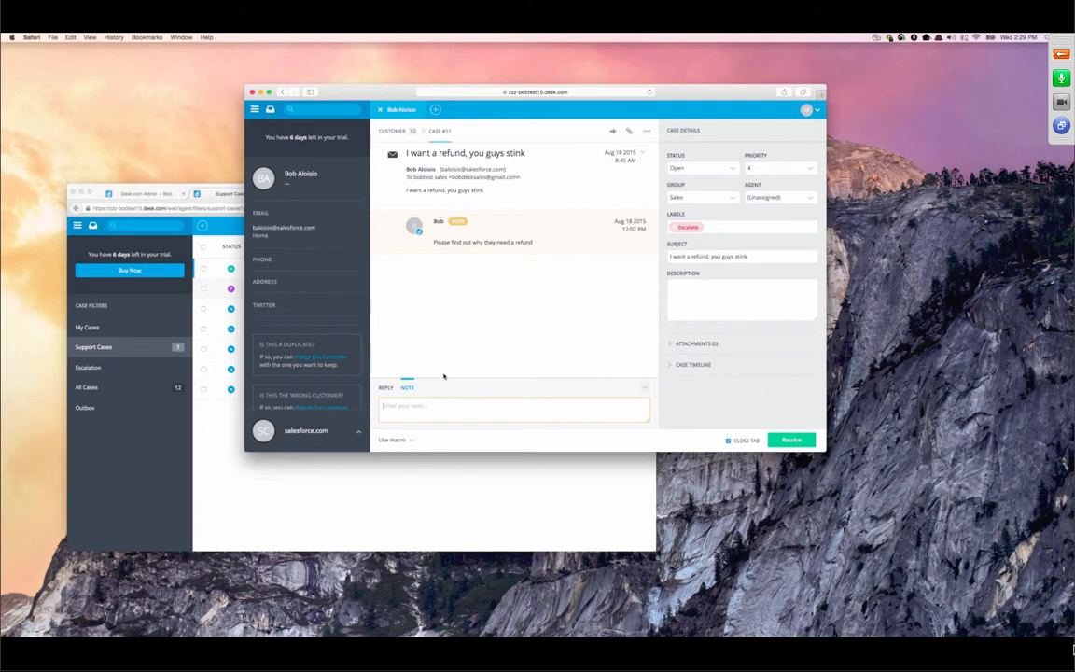
{"action": "left_click", "coordinate": [380, 109]}
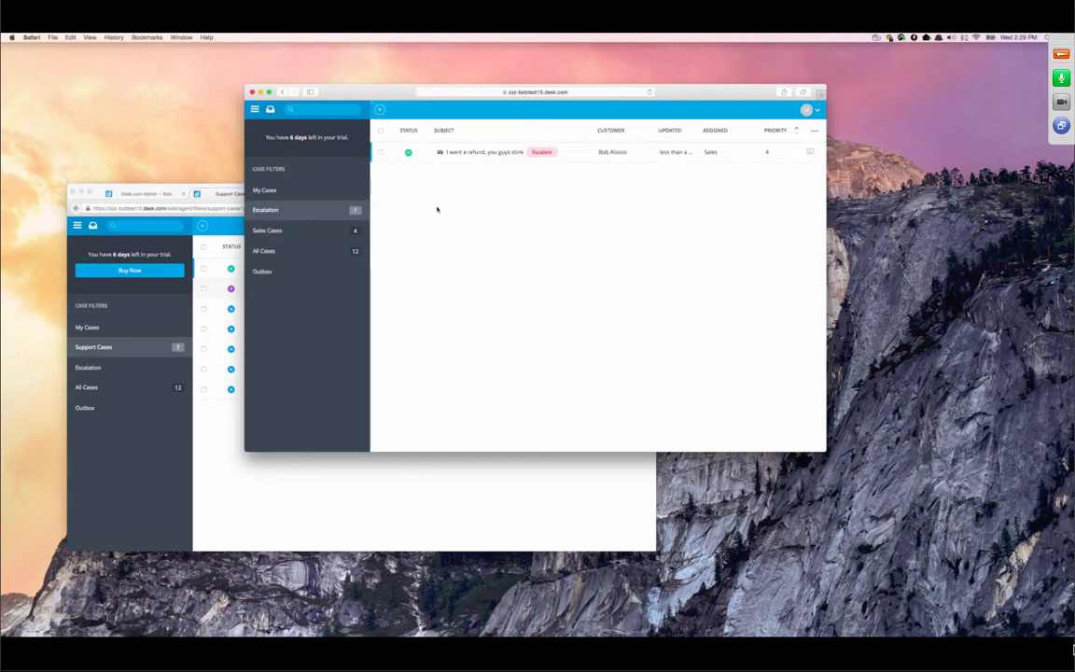
{"action": "left_click", "coordinate": [121, 369]}
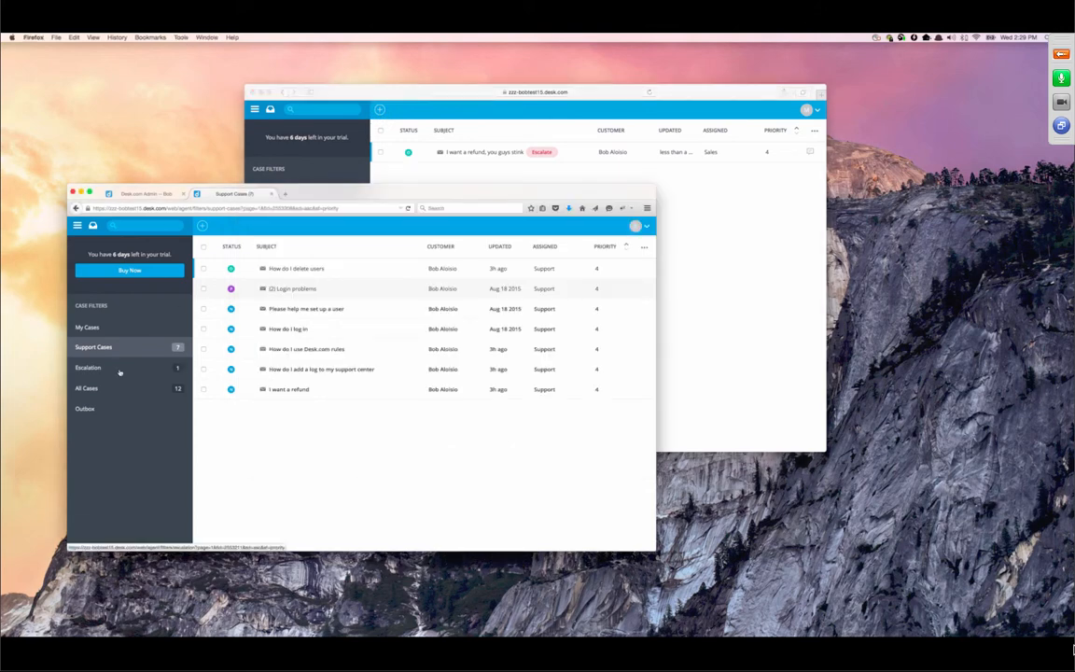
- Check the first agent's Escalation filter, then open the 'I want a refund' support case
{"action": "left_click", "coordinate": [119, 369]}
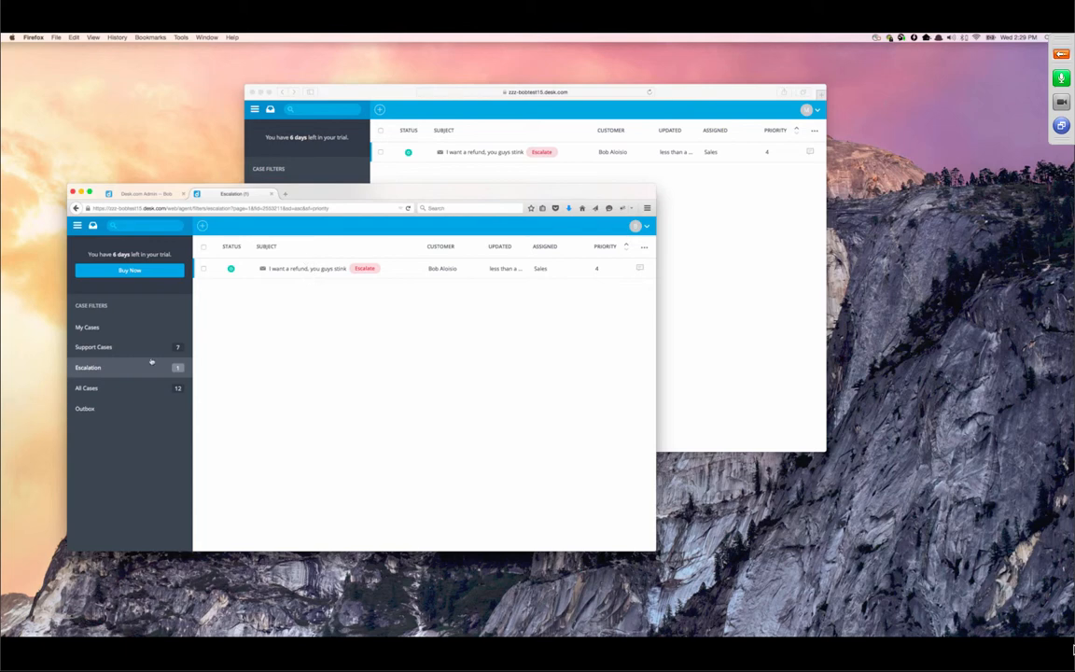
{"action": "left_click", "coordinate": [120, 350]}
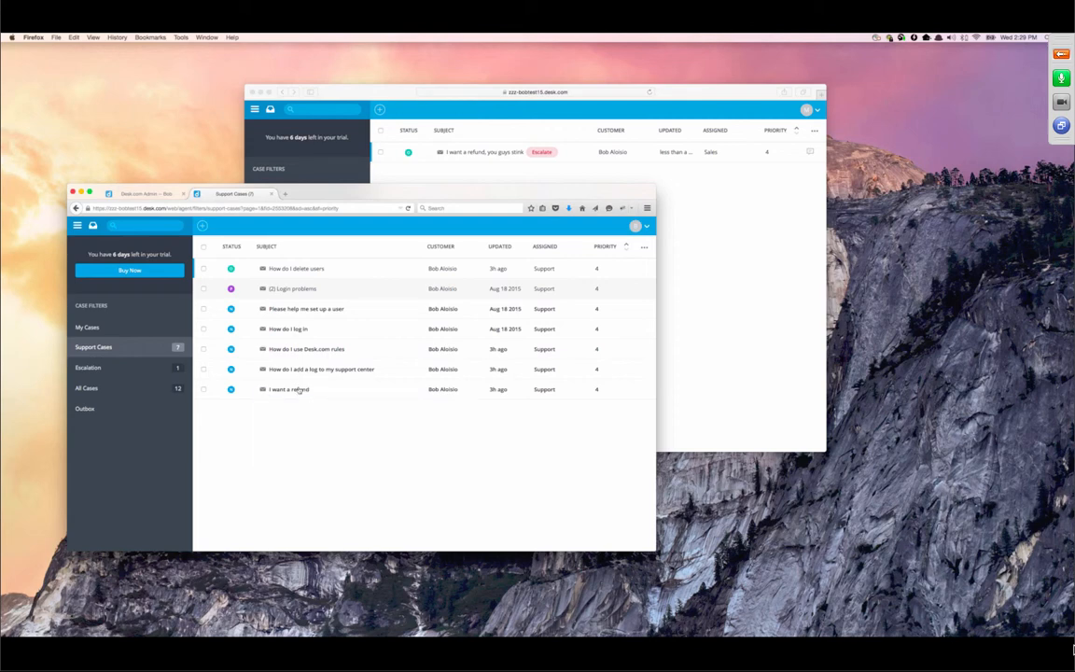
{"action": "mouse_move", "coordinate": [300, 390]}
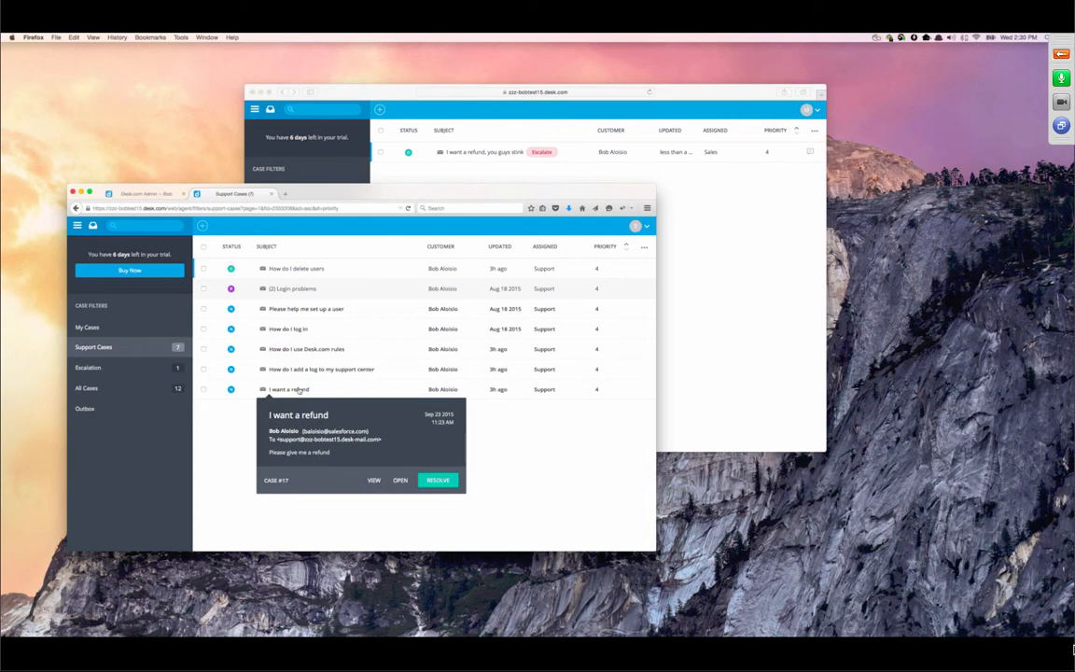
{"action": "left_click", "coordinate": [299, 390]}
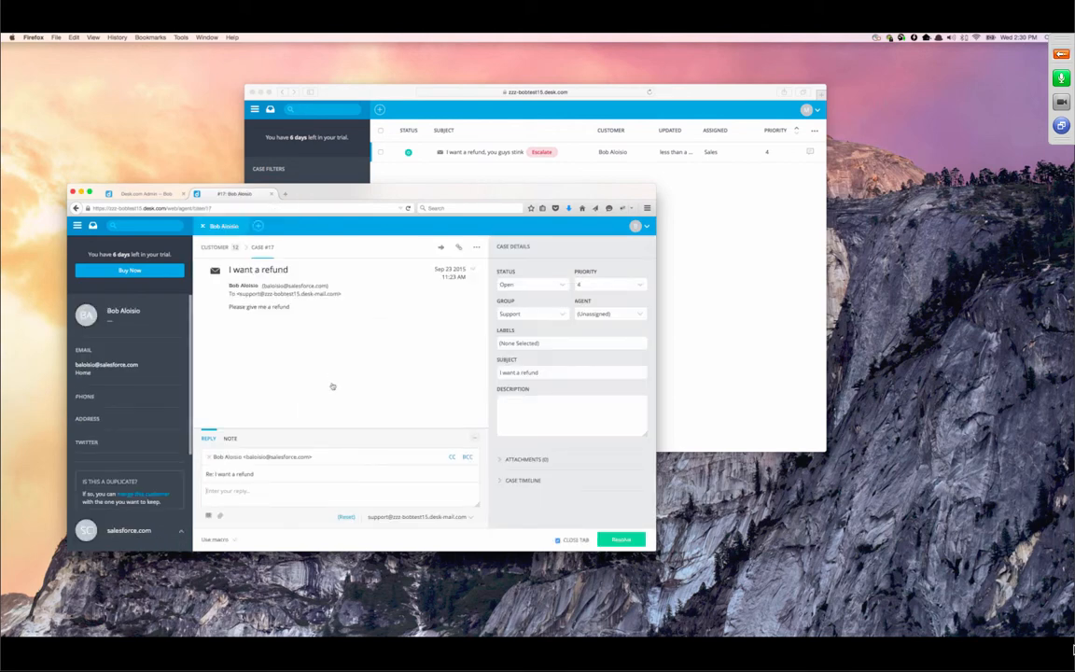
- Set the case's Group to Escalations and save the change
{"action": "left_click", "coordinate": [552, 312]}
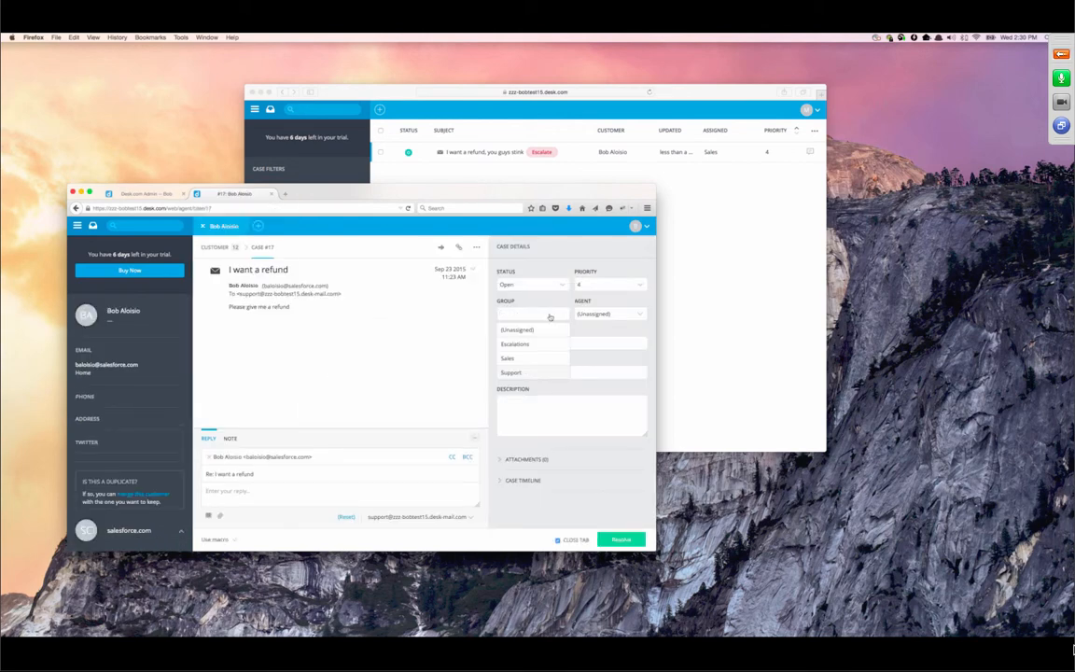
{"action": "left_click", "coordinate": [537, 342]}
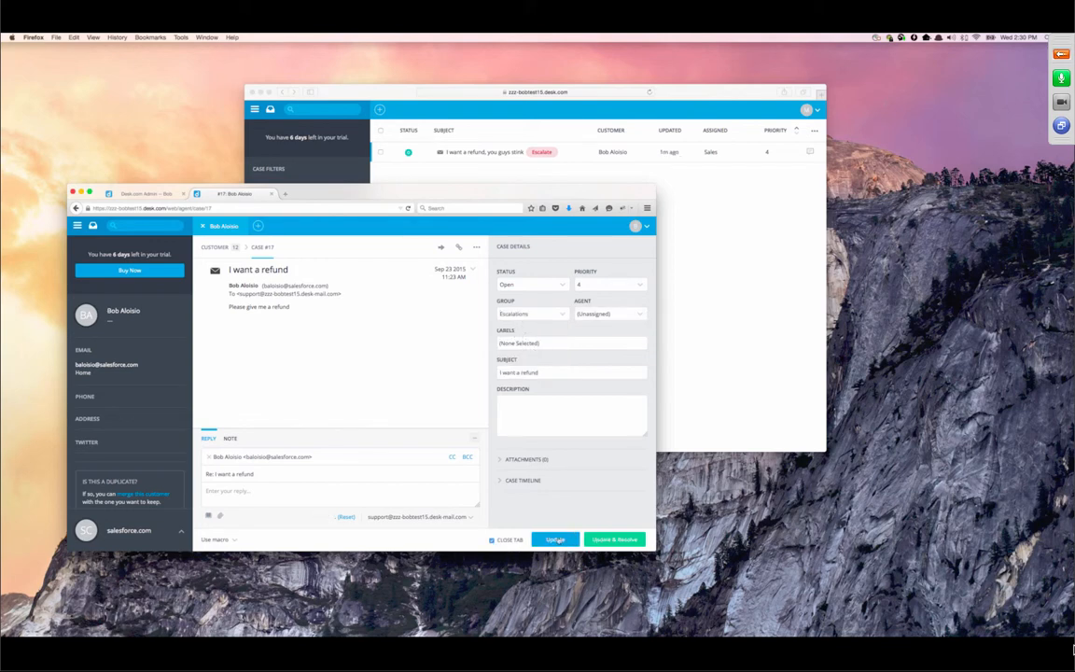
{"action": "left_click", "coordinate": [556, 539]}
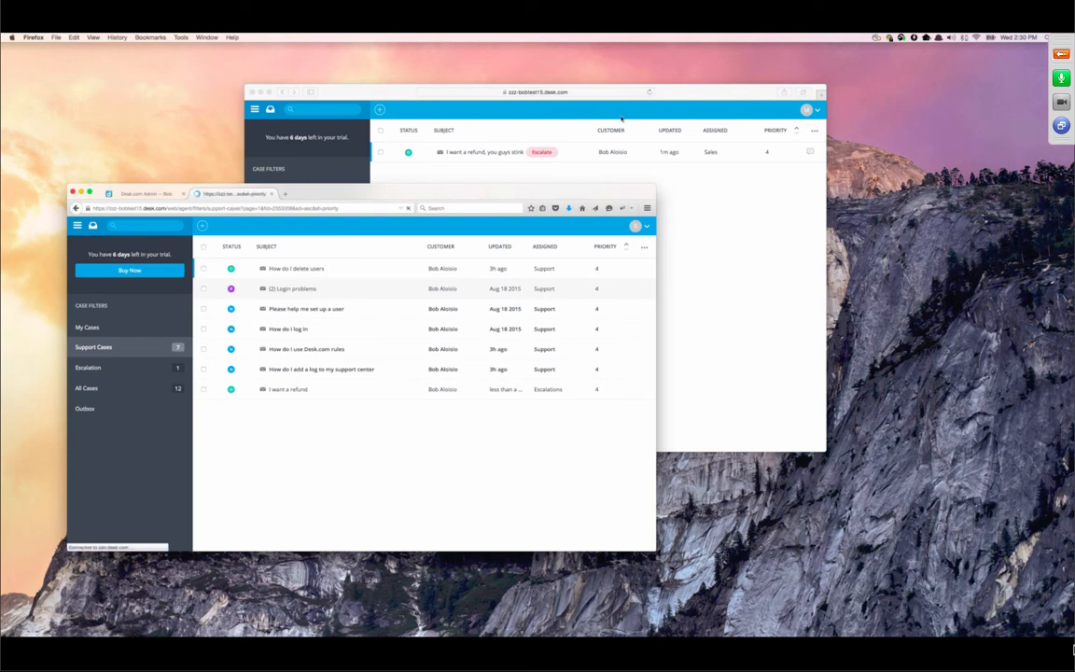
- Compare both agents' windows, each Escalation filter now listing the two refund cases
{"action": "left_click", "coordinate": [647, 93]}
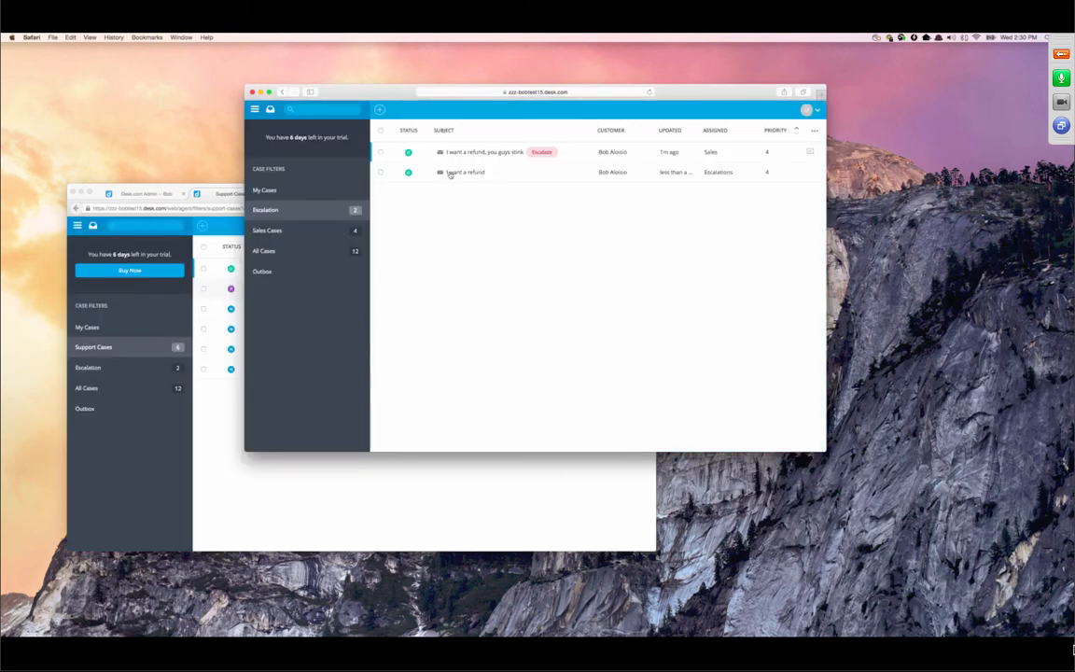
{"action": "mouse_move", "coordinate": [446, 173]}
{"action": "left_click", "coordinate": [142, 194]}
{"action": "left_click", "coordinate": [245, 194]}
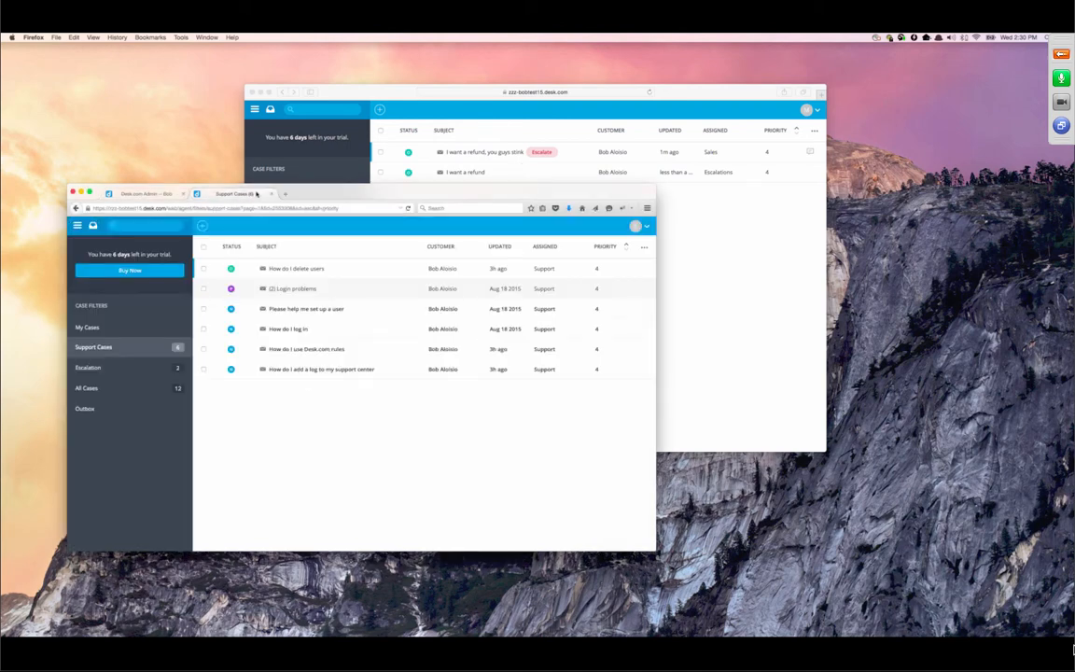
{"action": "left_click", "coordinate": [684, 188]}
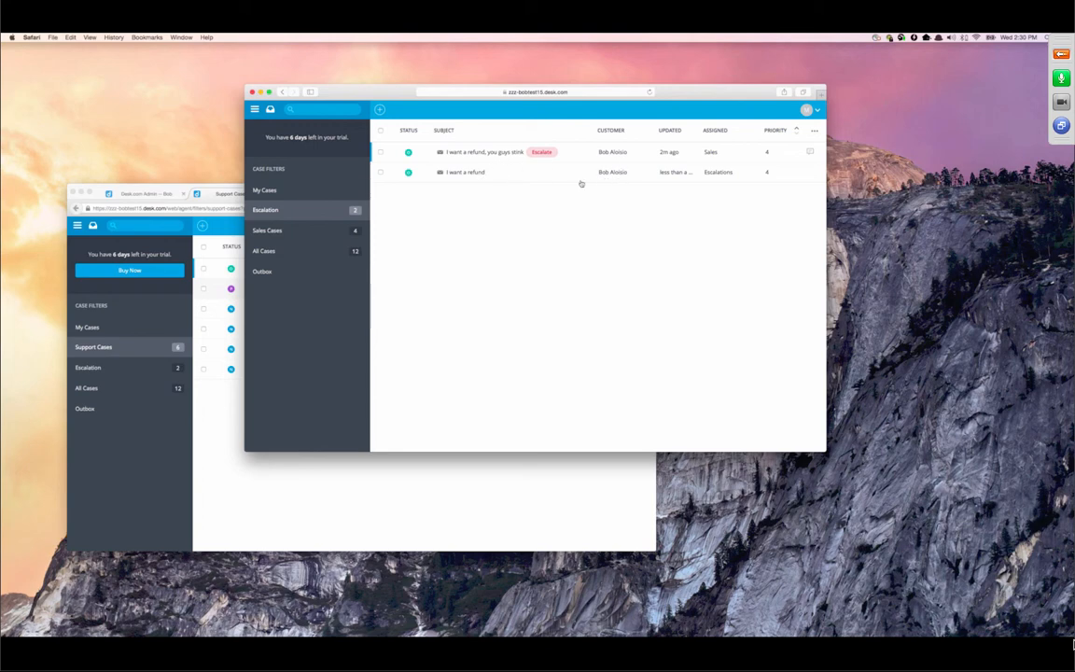
{"action": "mouse_move", "coordinate": [577, 180]}
{"action": "mouse_move", "coordinate": [478, 158]}
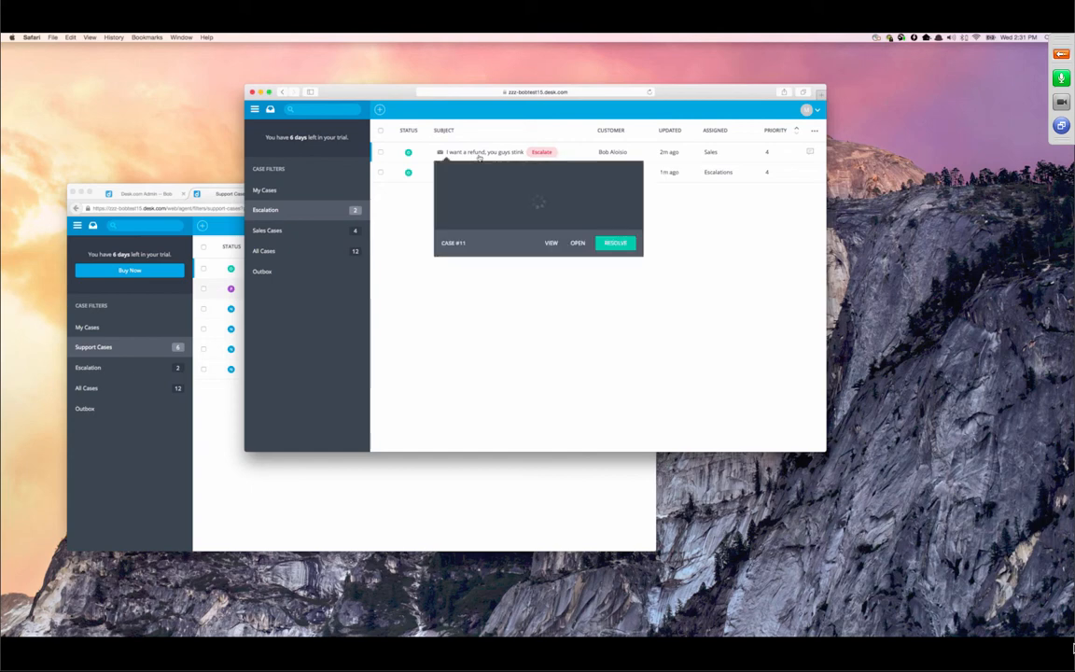